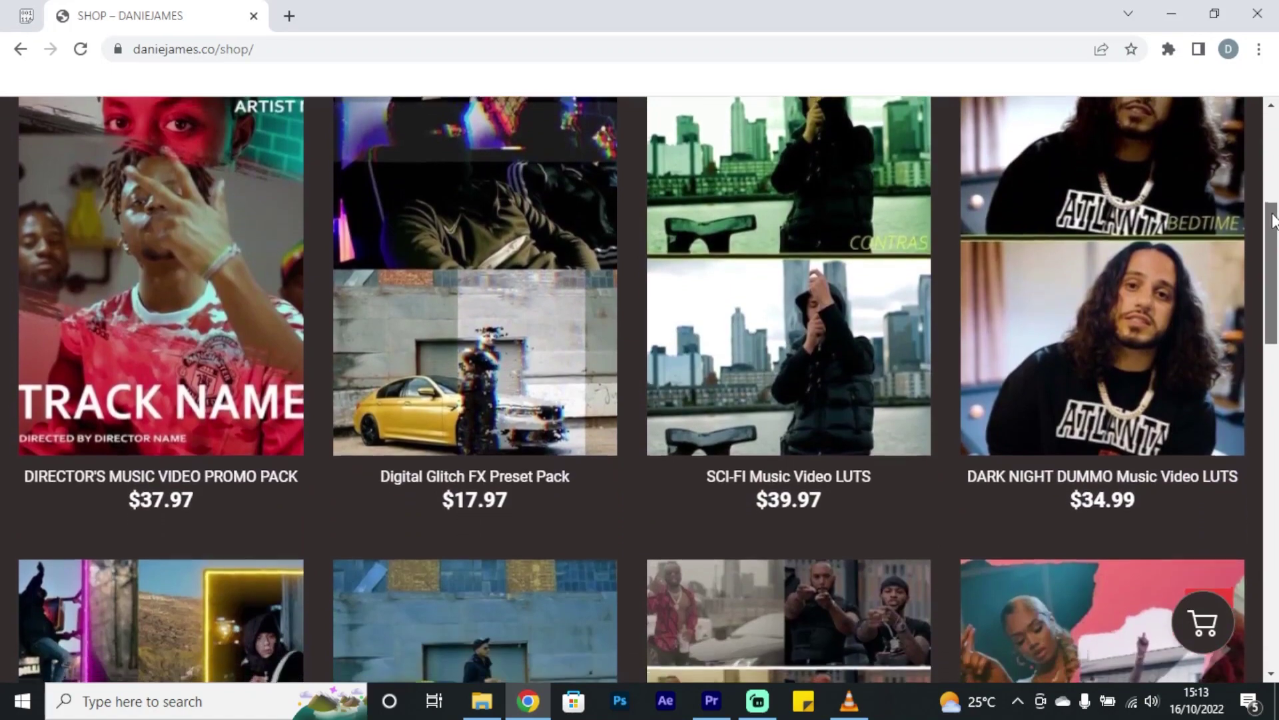
Step: Scroll the danie james shop page down to the Vintage Kodak film frames and ESSENTIAL SOUND FX row
drag(1273, 220, 1249, 454)
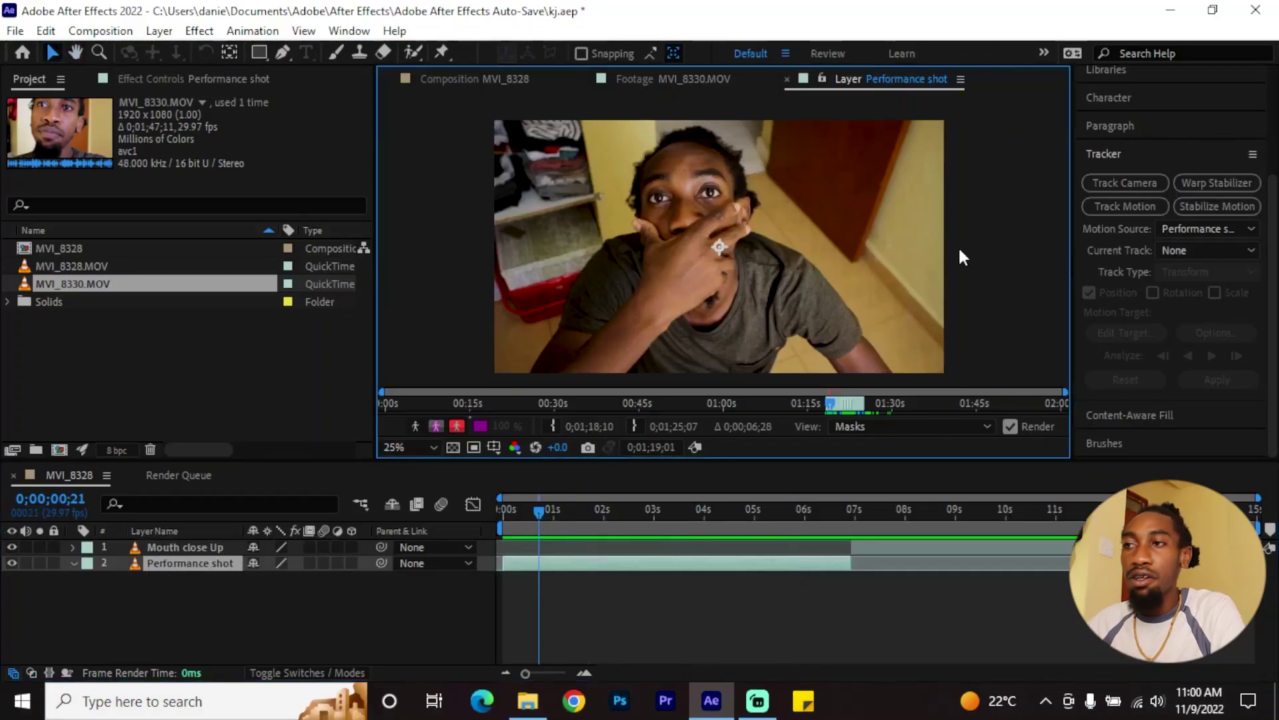
Step: Check the MVI_8328 composition's frames, then preview the MVI_8328.MOV source clip
click(454, 78)
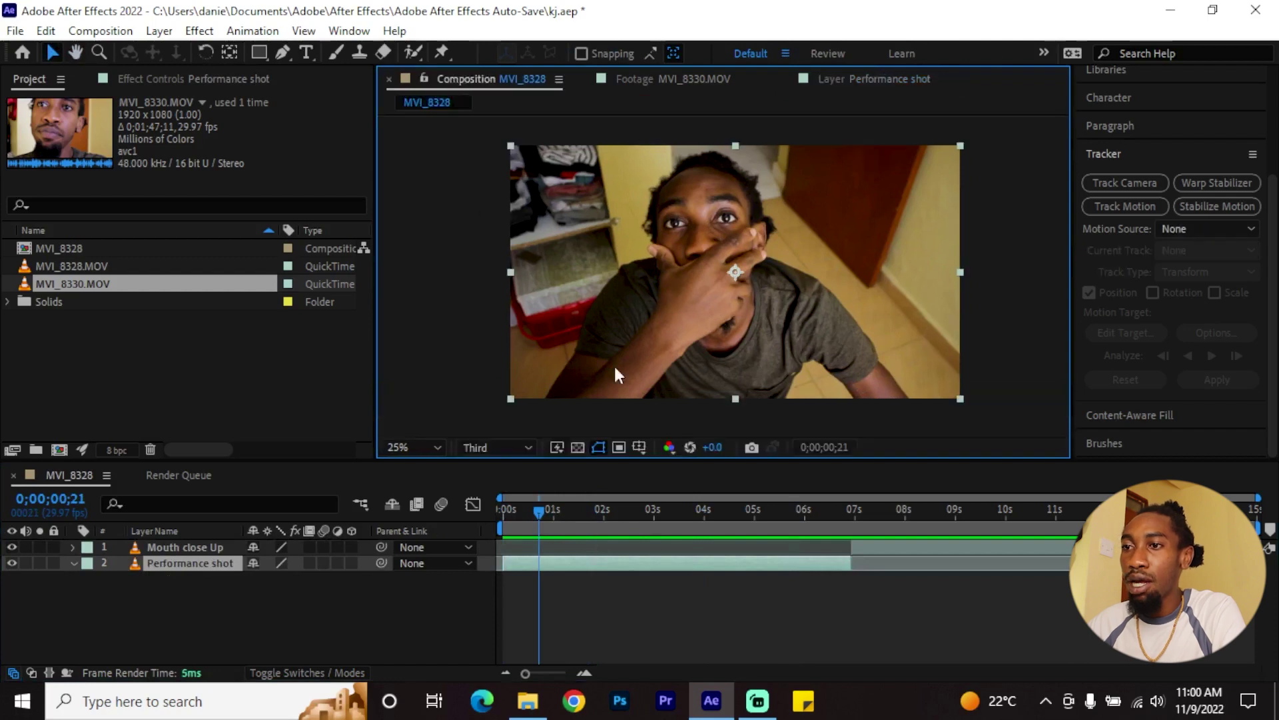
click(175, 597)
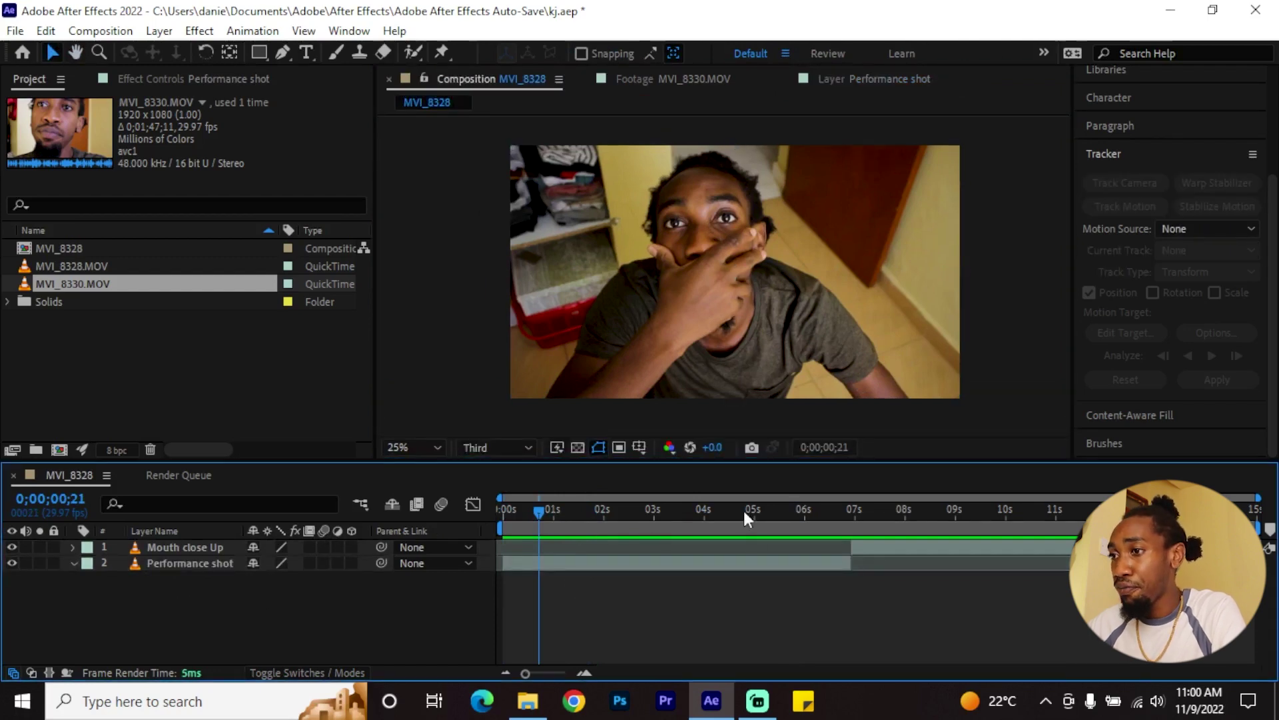
click(621, 517)
drag(620, 526, 491, 522)
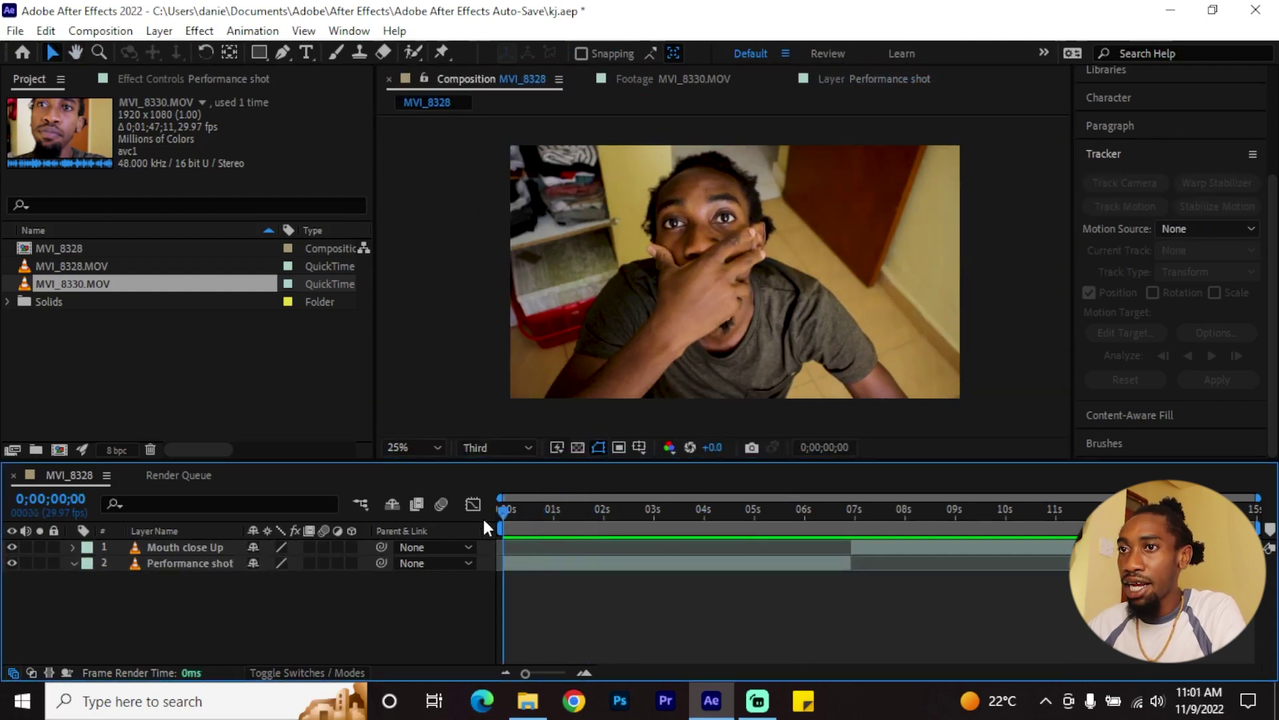
double_click(124, 264)
drag(827, 405, 855, 406)
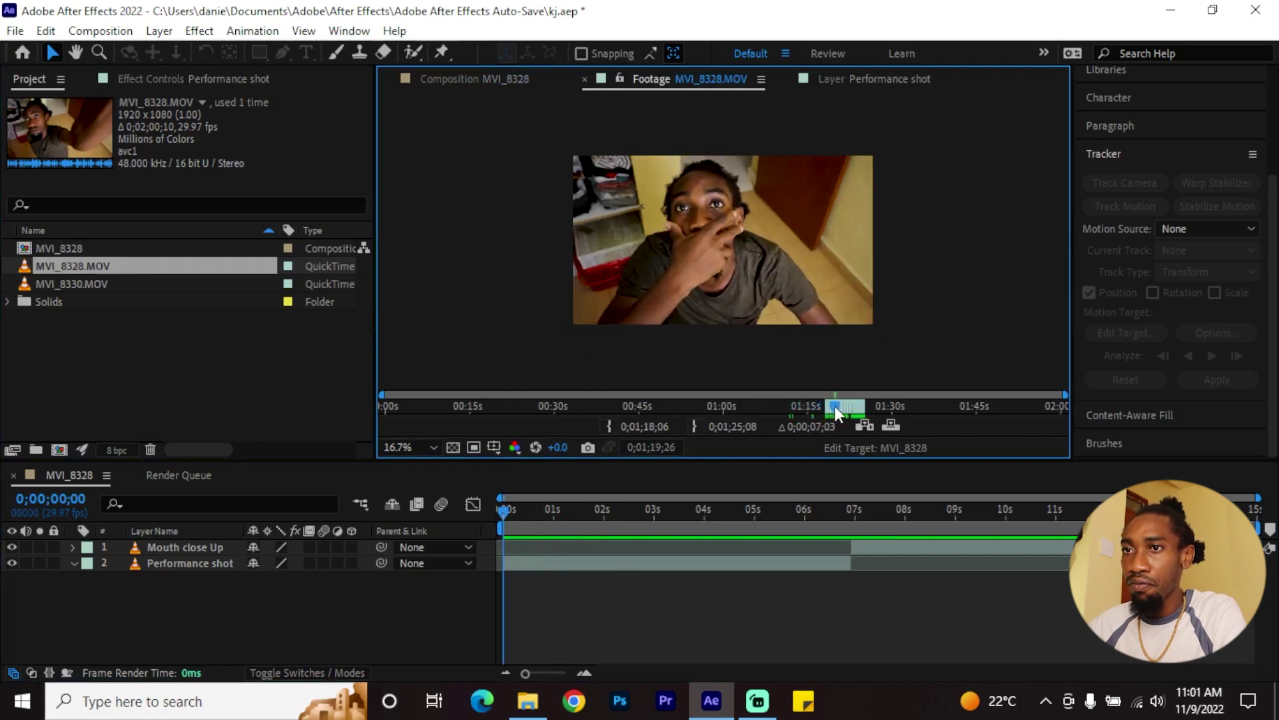
Step: Preview MVI_8330.MOV, then return to MVI_8328's first frame and select Performance shot
double_click(93, 282)
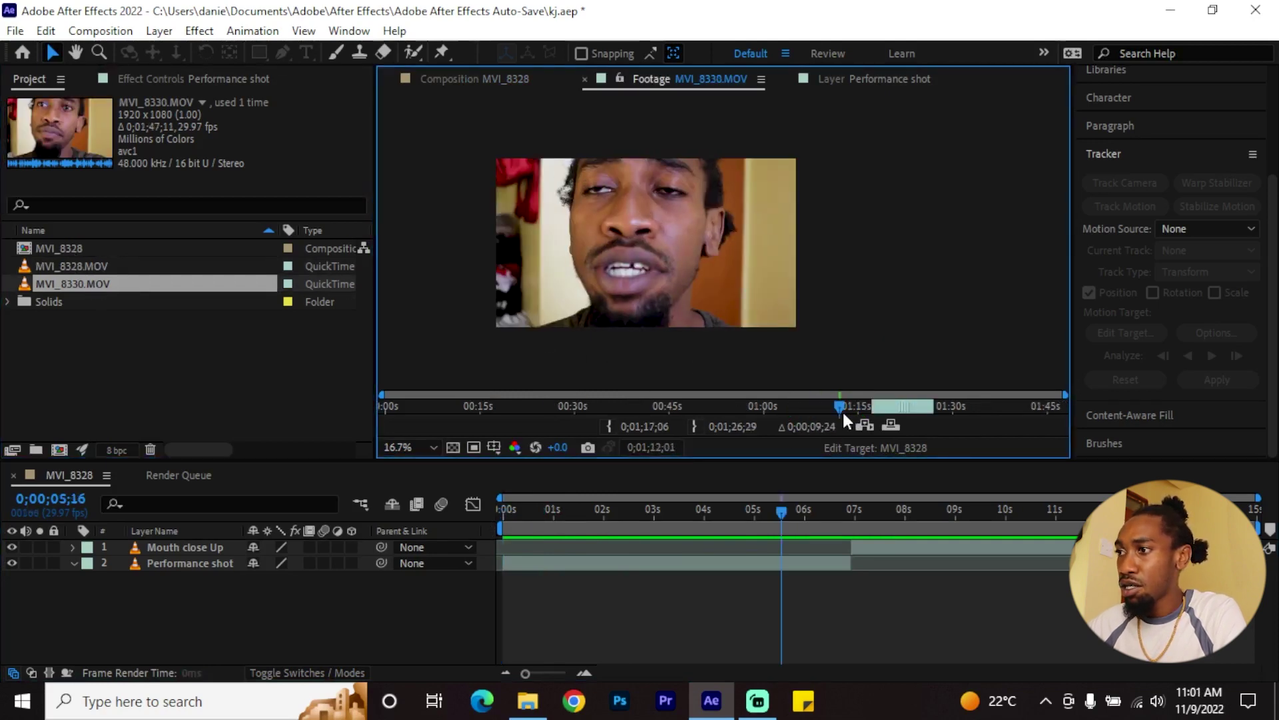
drag(859, 406, 924, 410)
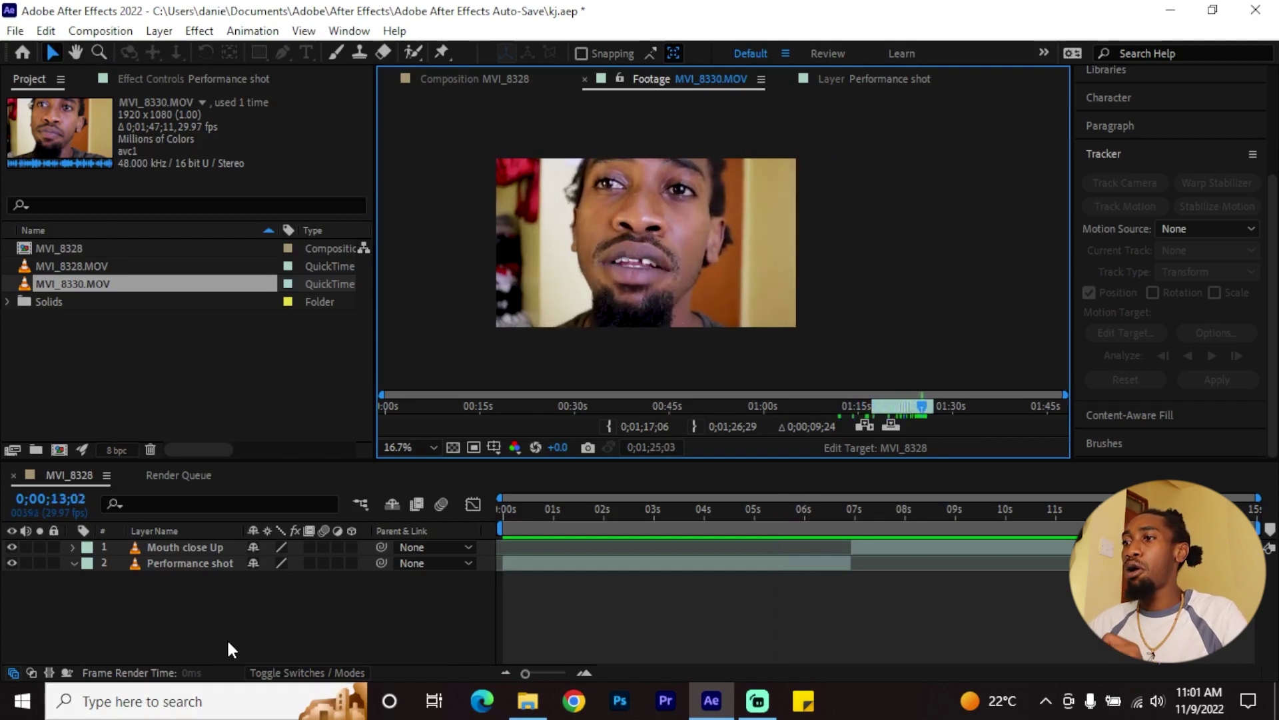
click(471, 76)
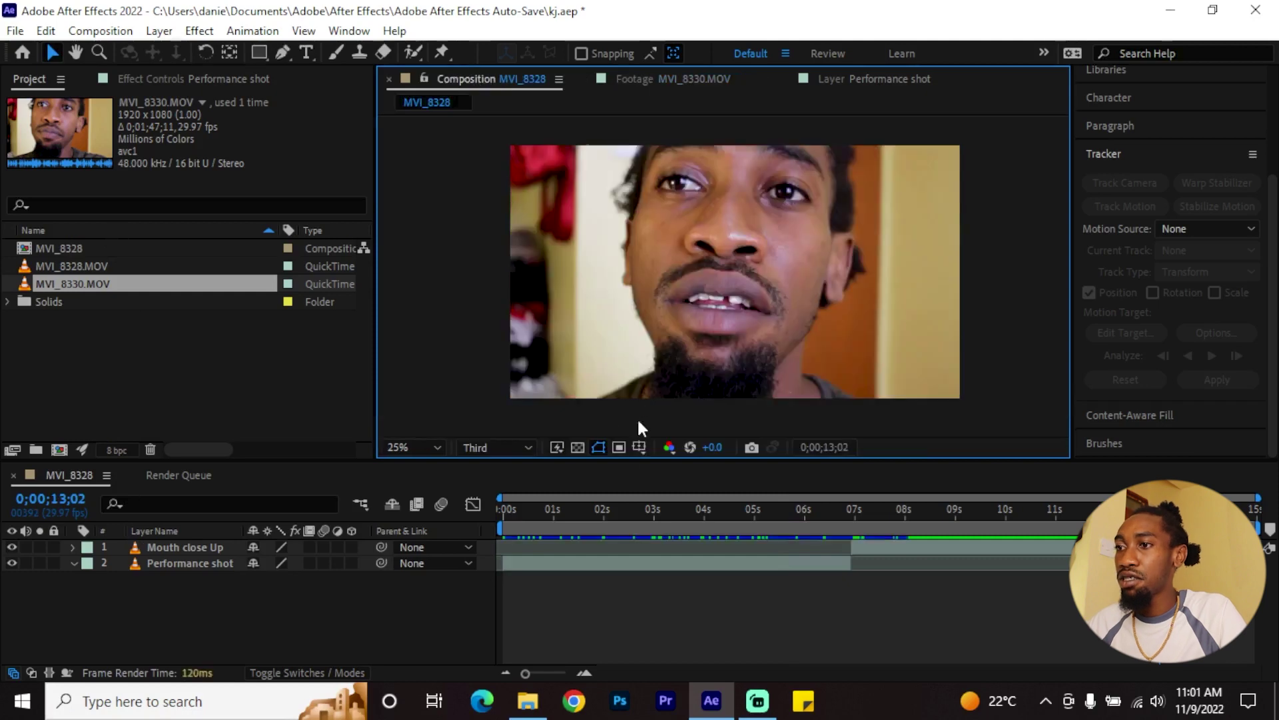
click(505, 510)
click(530, 564)
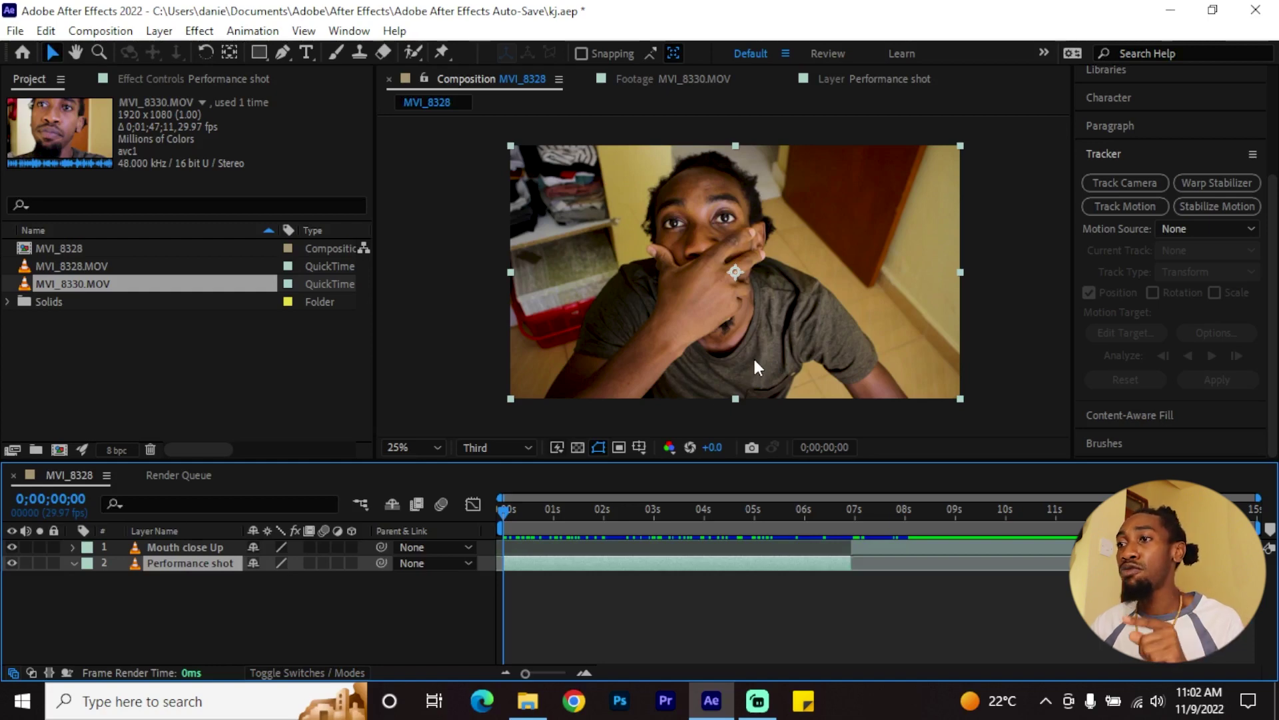
Step: Reselect the Performance shot layer and expand the Tracker panel's controls
click(1111, 155)
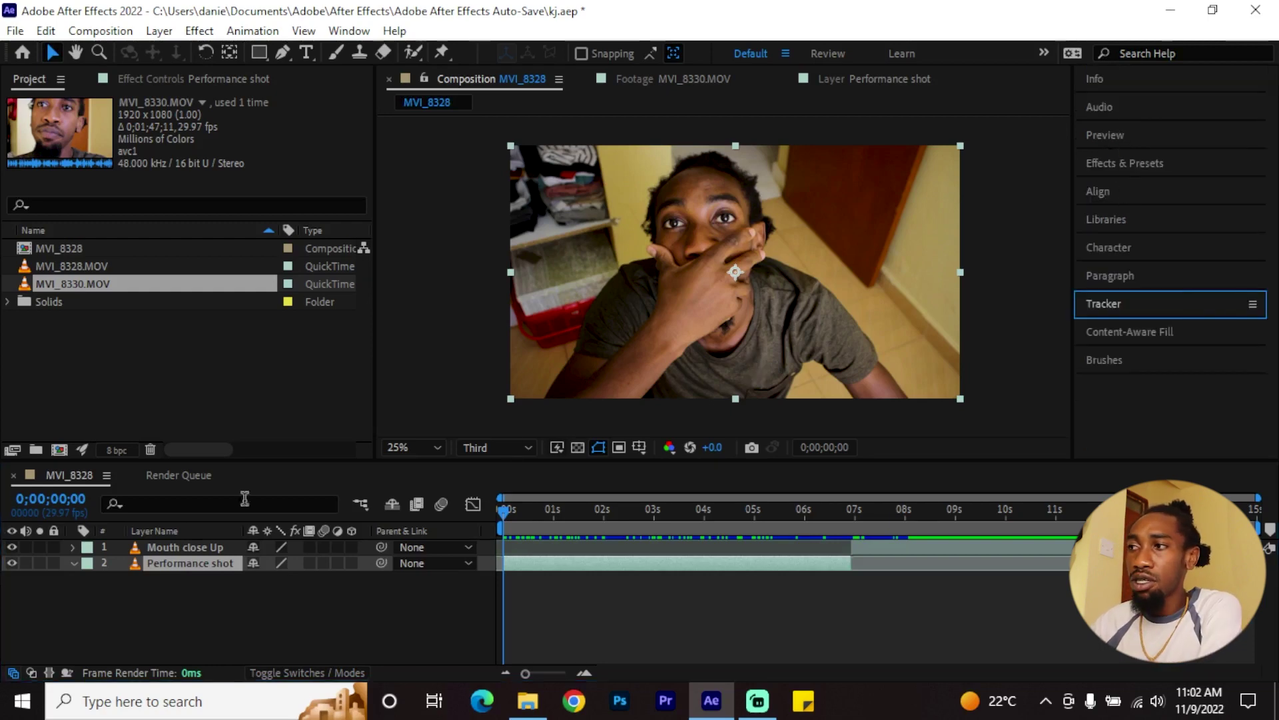
click(184, 586)
click(183, 563)
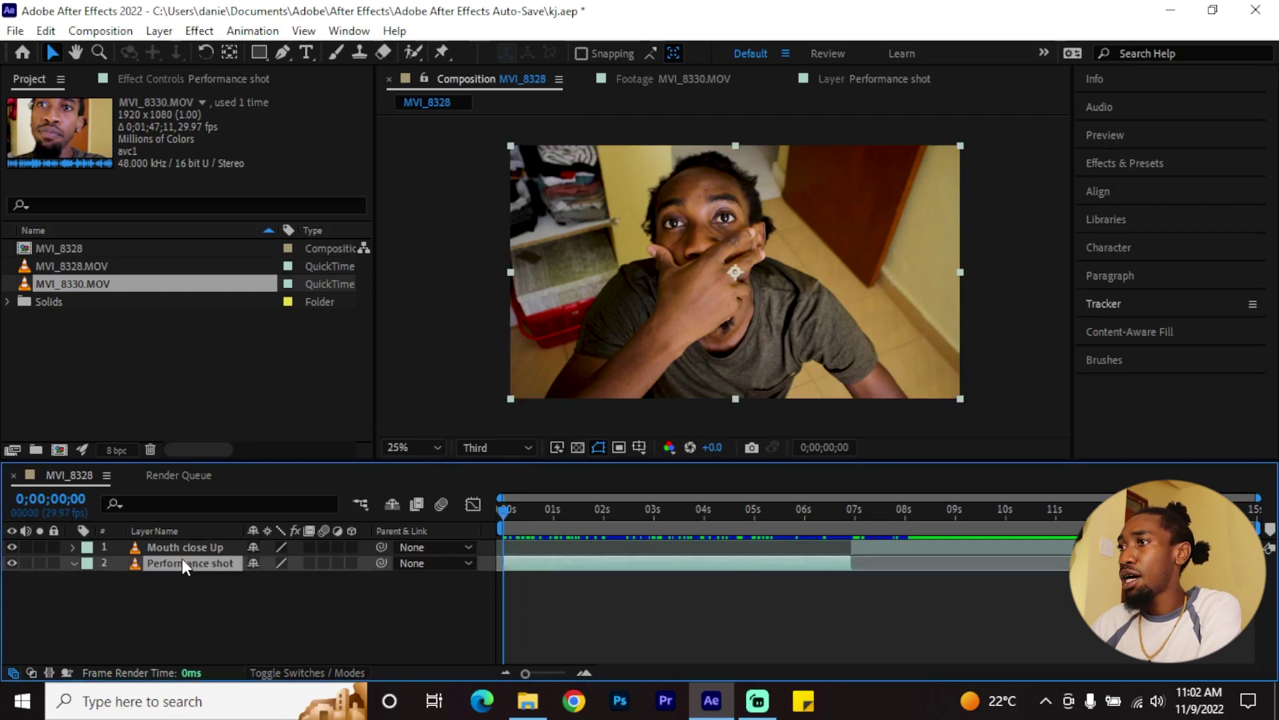
click(1105, 303)
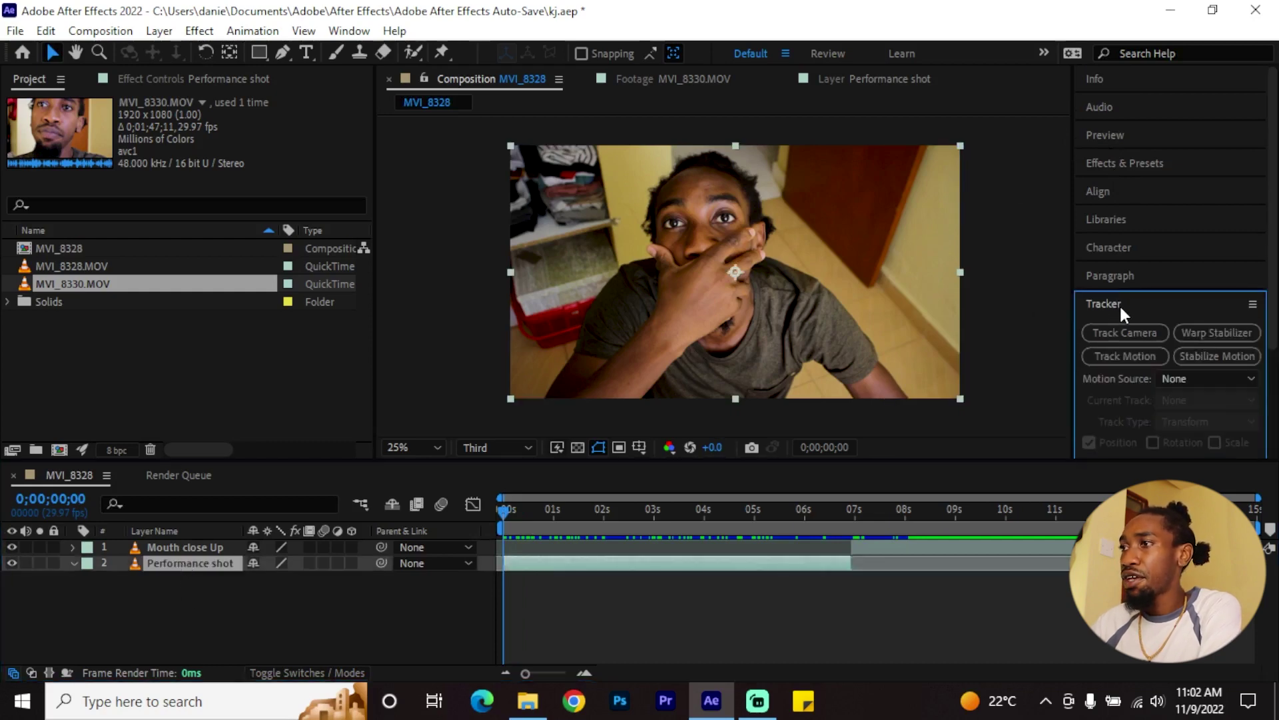
scroll(1120, 302, down, 2)
click(349, 31)
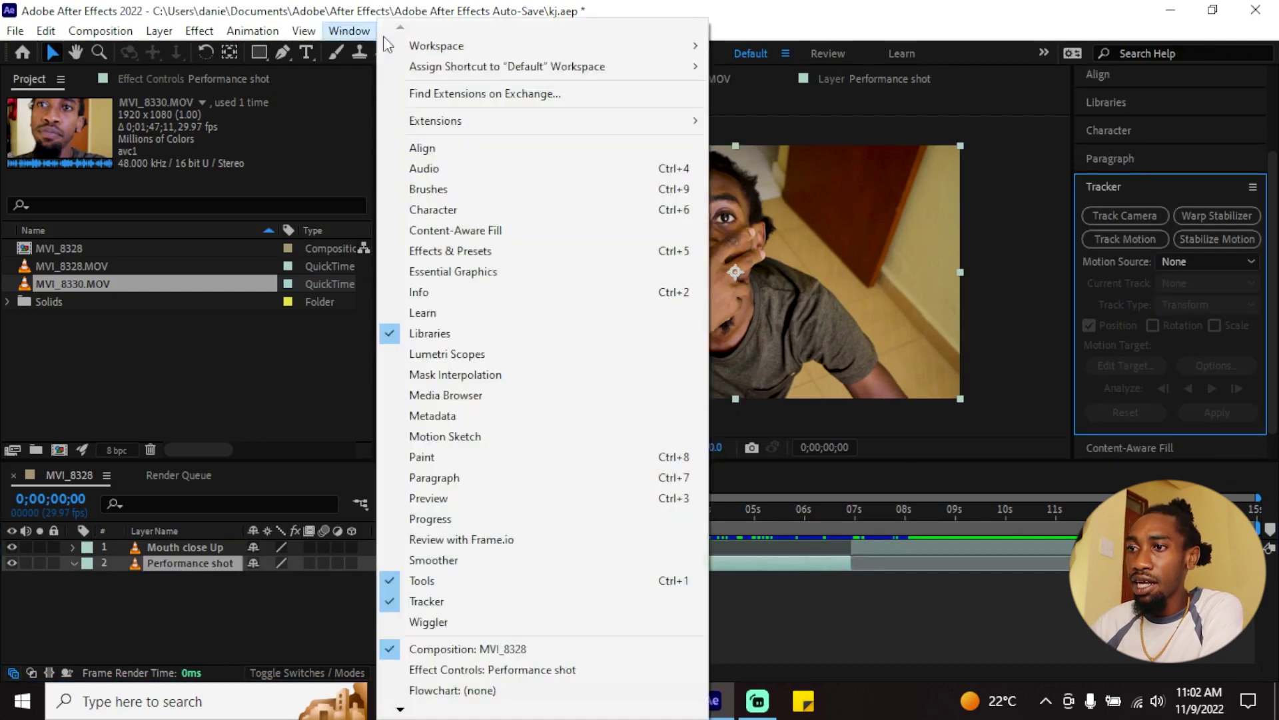
click(466, 648)
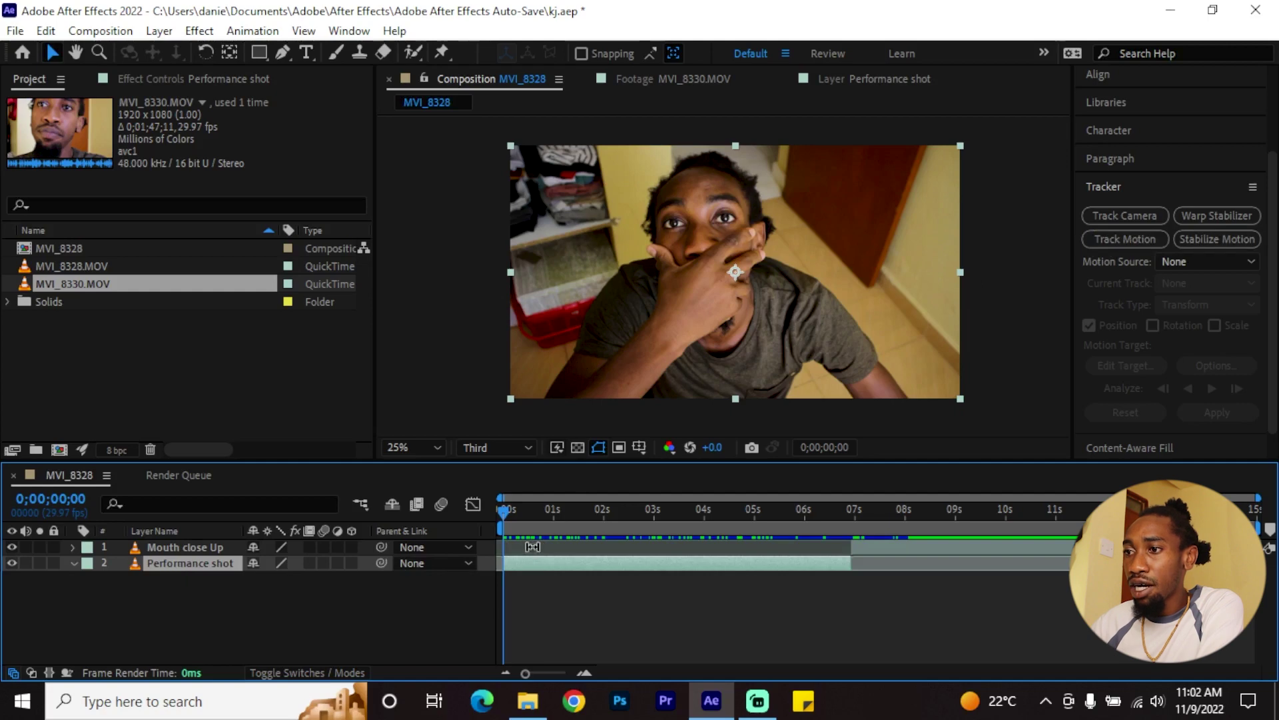
Step: Start a motion track on Performance shot and place Track Point 1 on the nose bridge at 100% zoom
click(1122, 239)
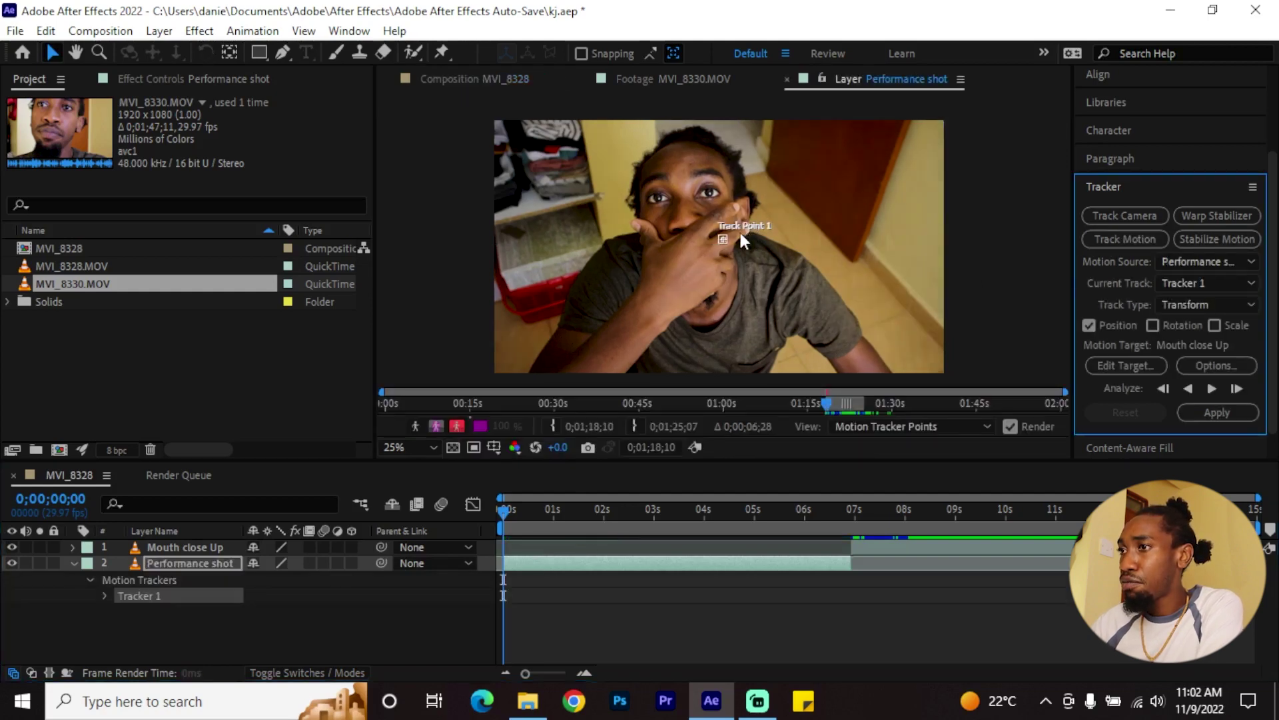
key(period)
key(period)
click(732, 249)
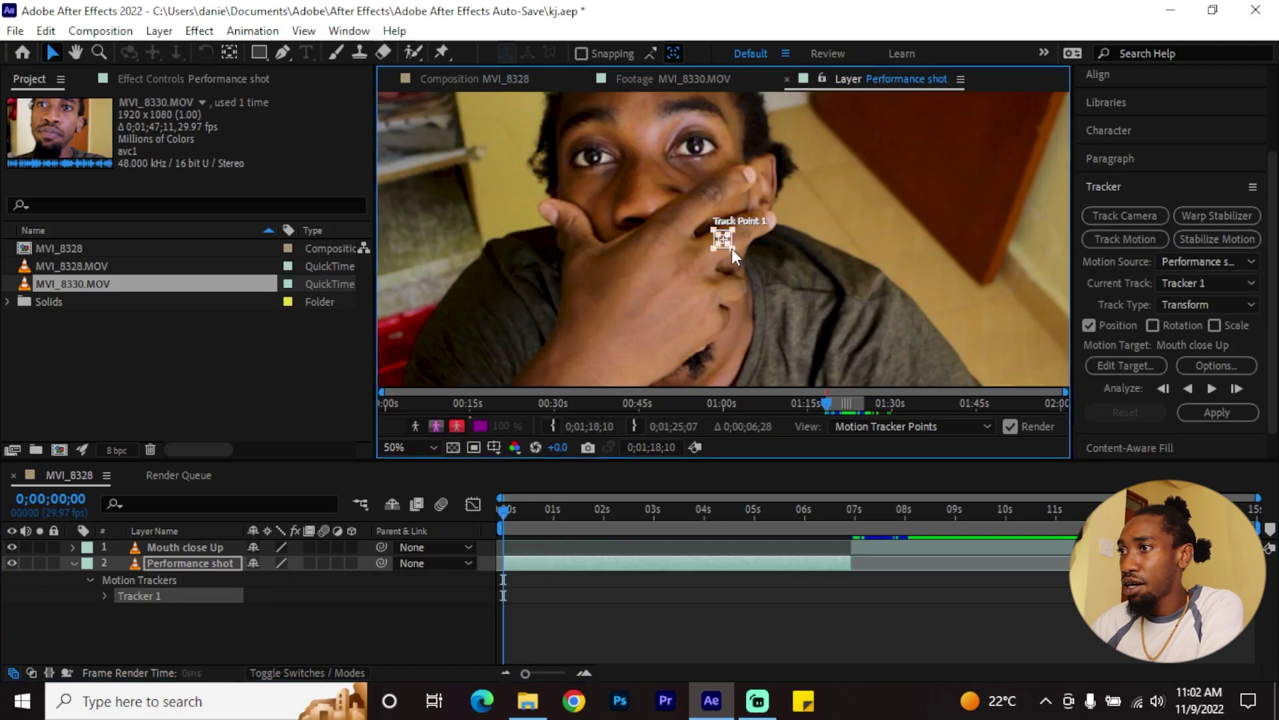
click(728, 242)
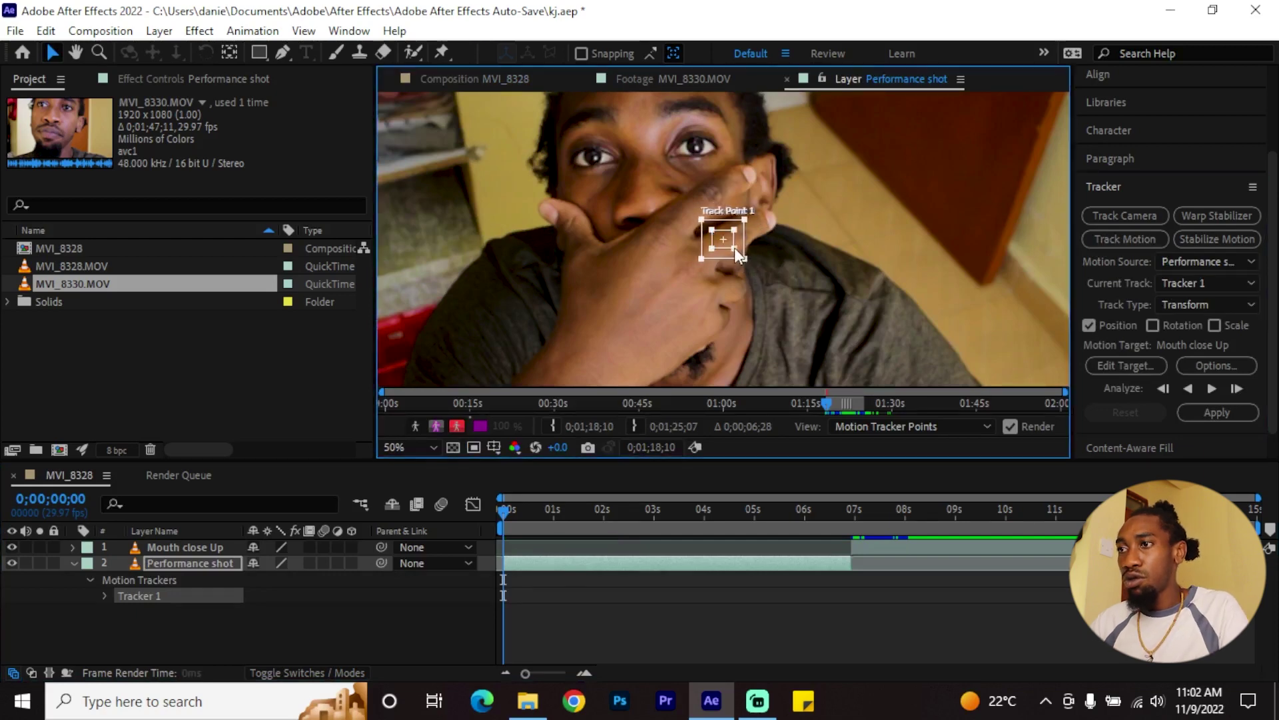
key(period)
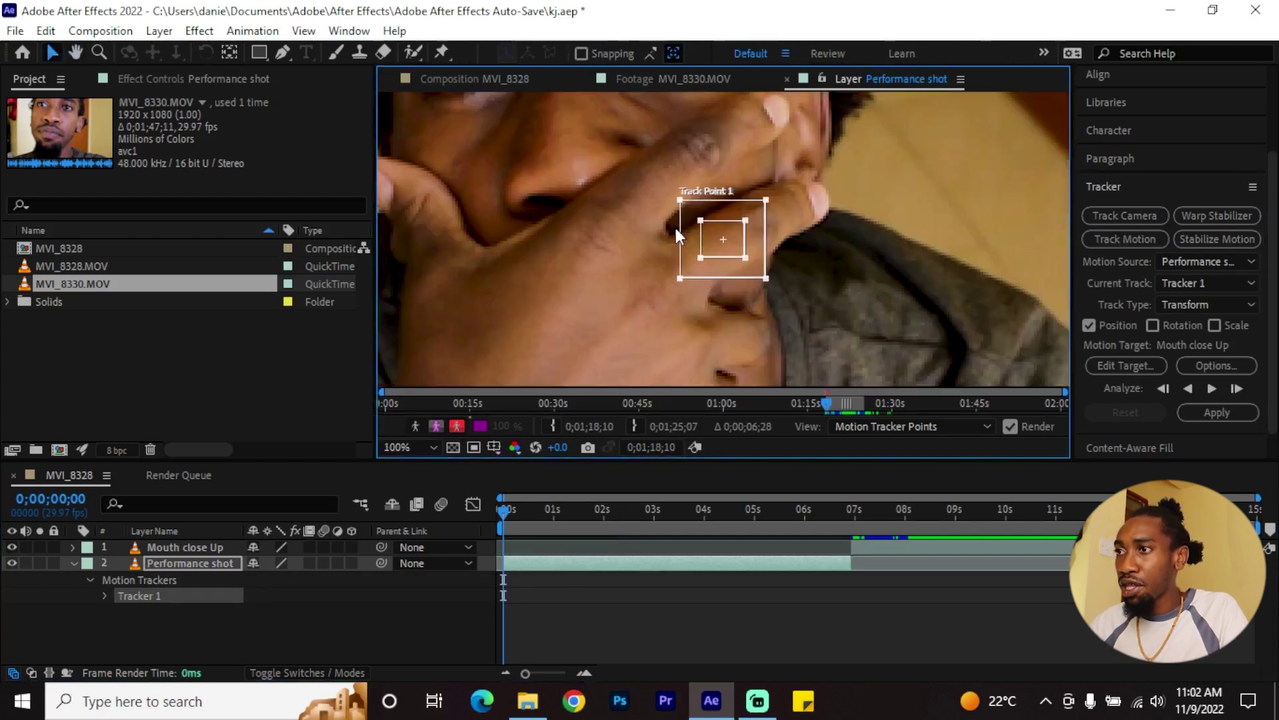
drag(612, 182, 651, 270)
key(v)
drag(786, 350, 677, 188)
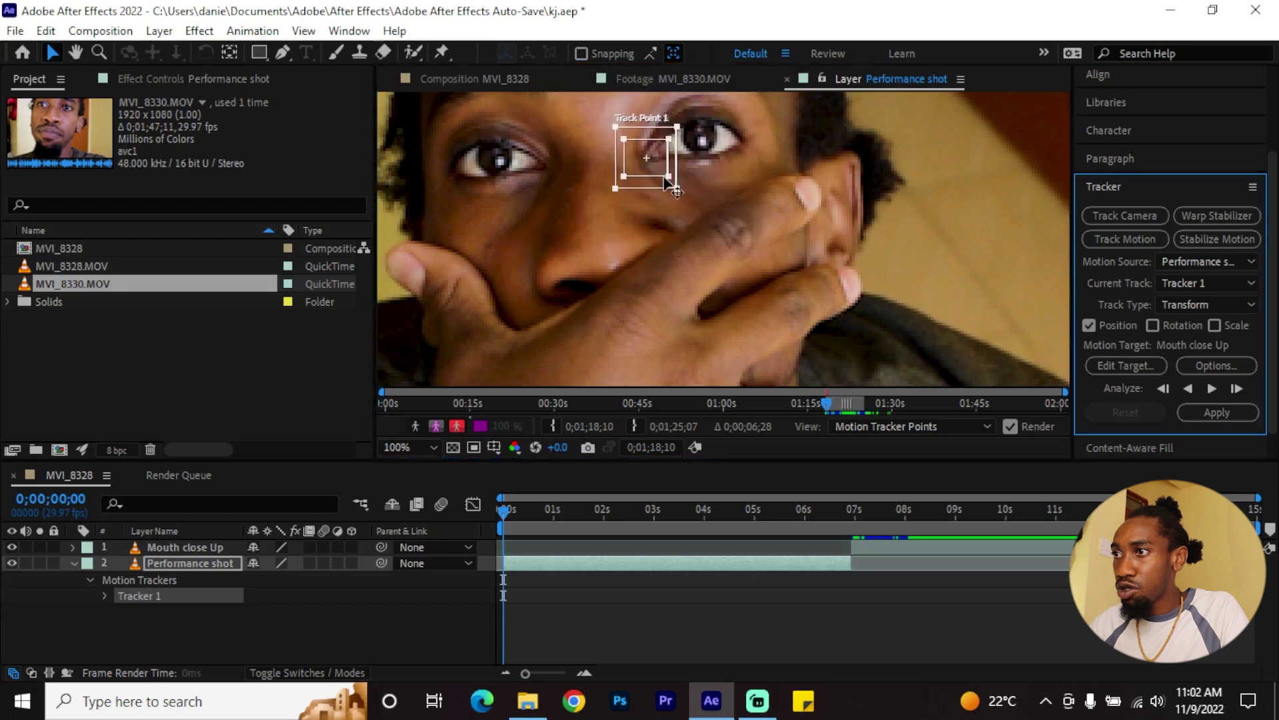
Step: Analyze the track forward, then return to the clip start and recentre the footage
scroll(666, 177, down, 2)
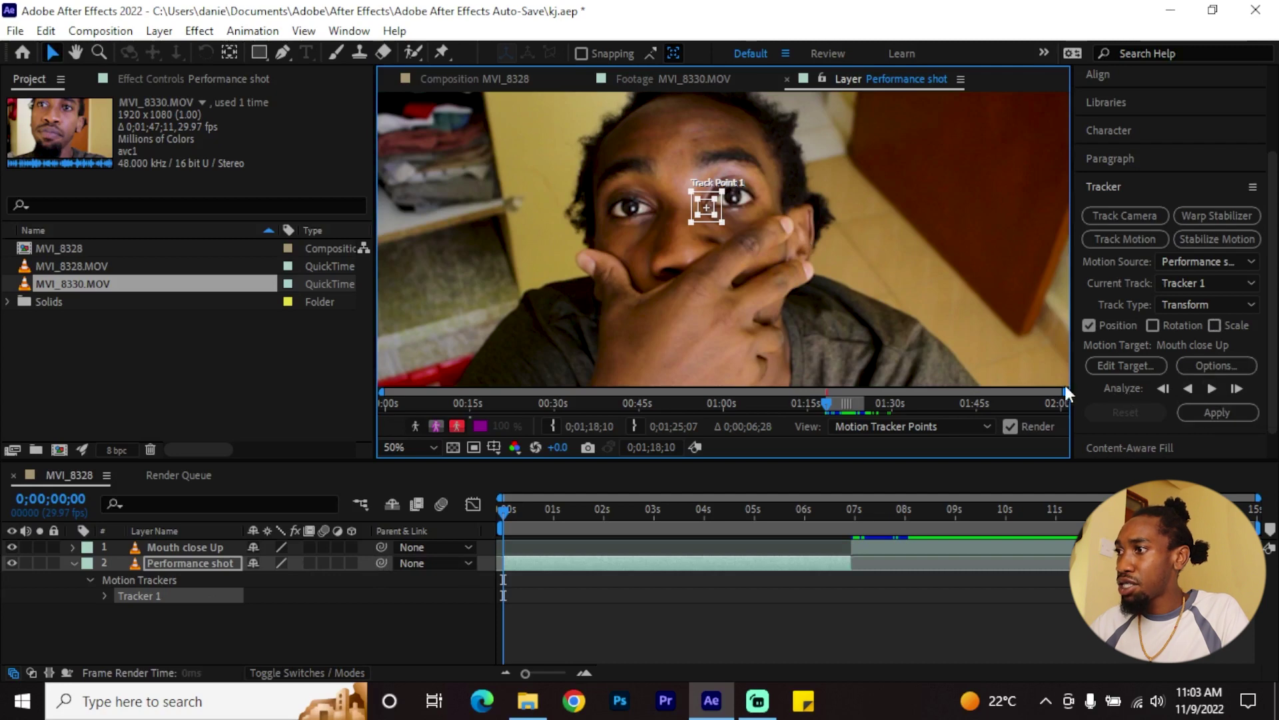
click(1210, 388)
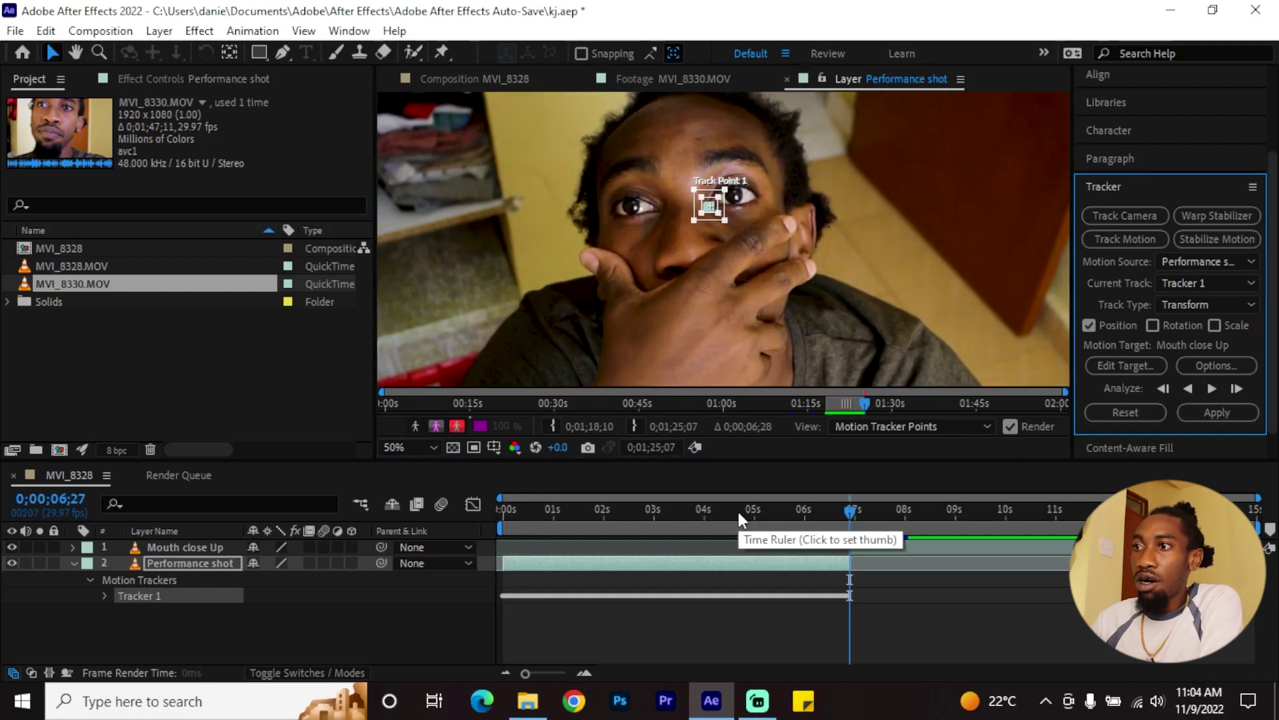
drag(738, 512, 502, 512)
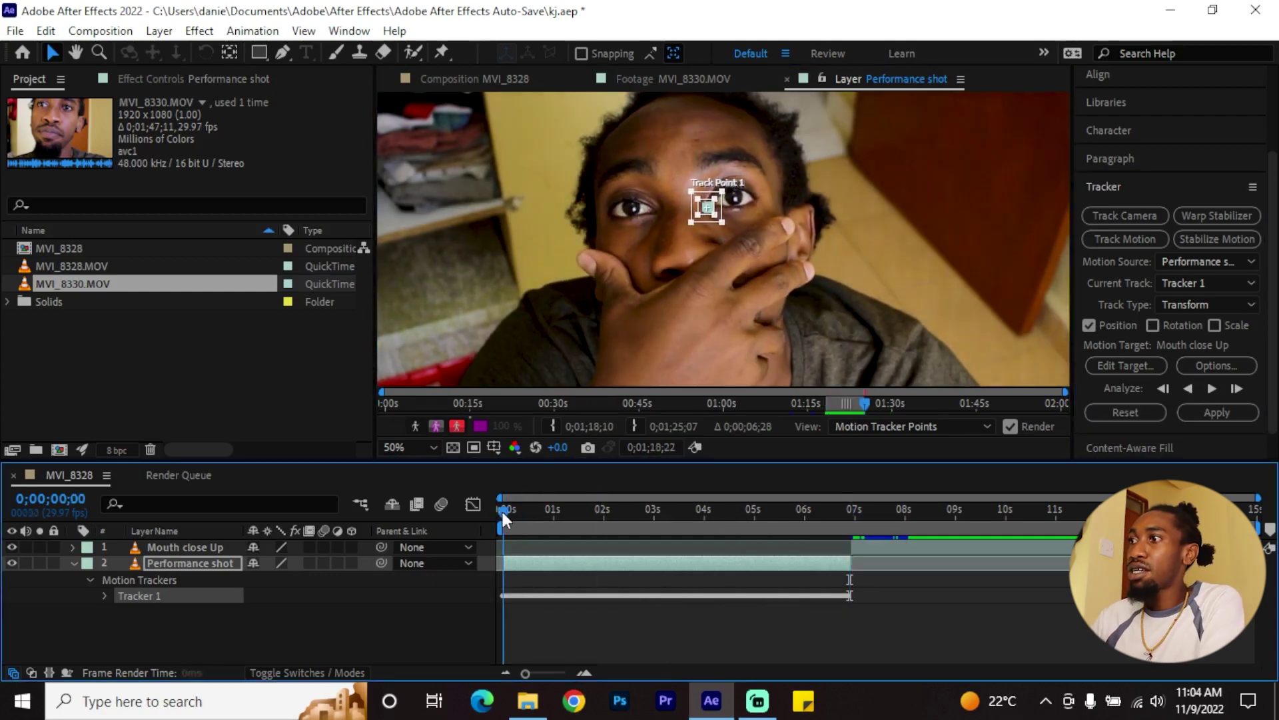
scroll(621, 203, down, 1)
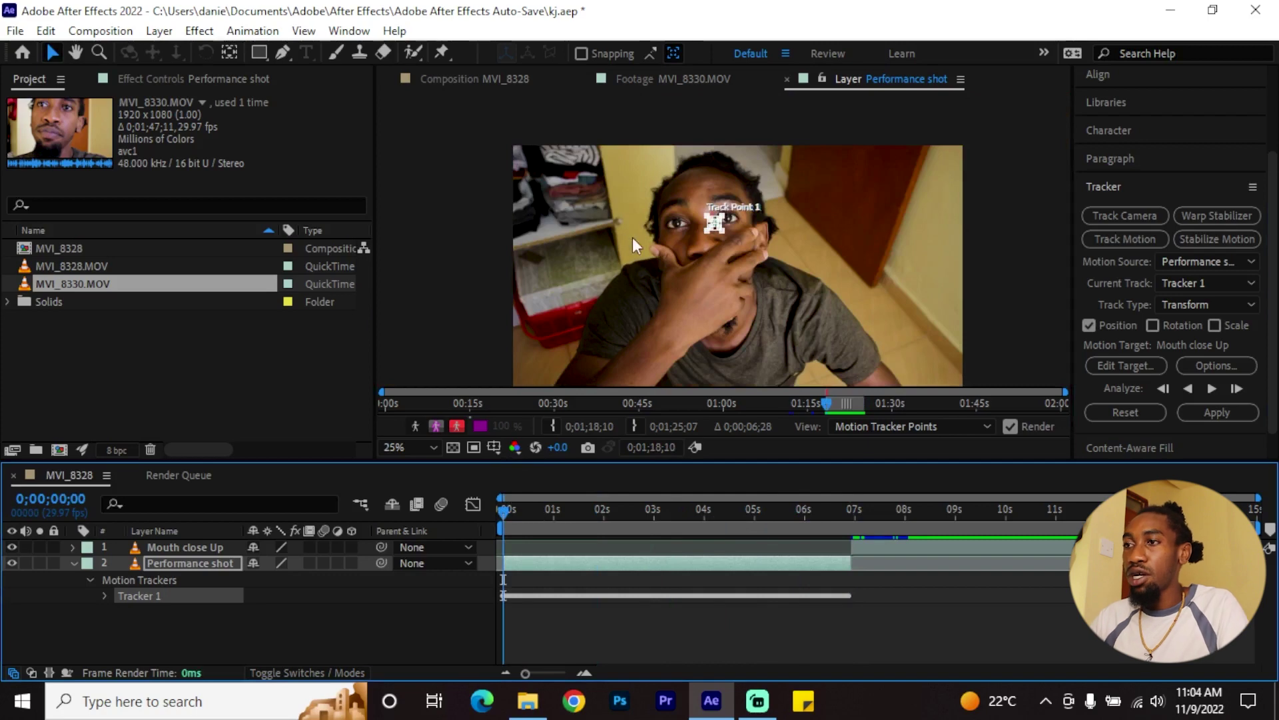
drag(651, 268, 642, 245)
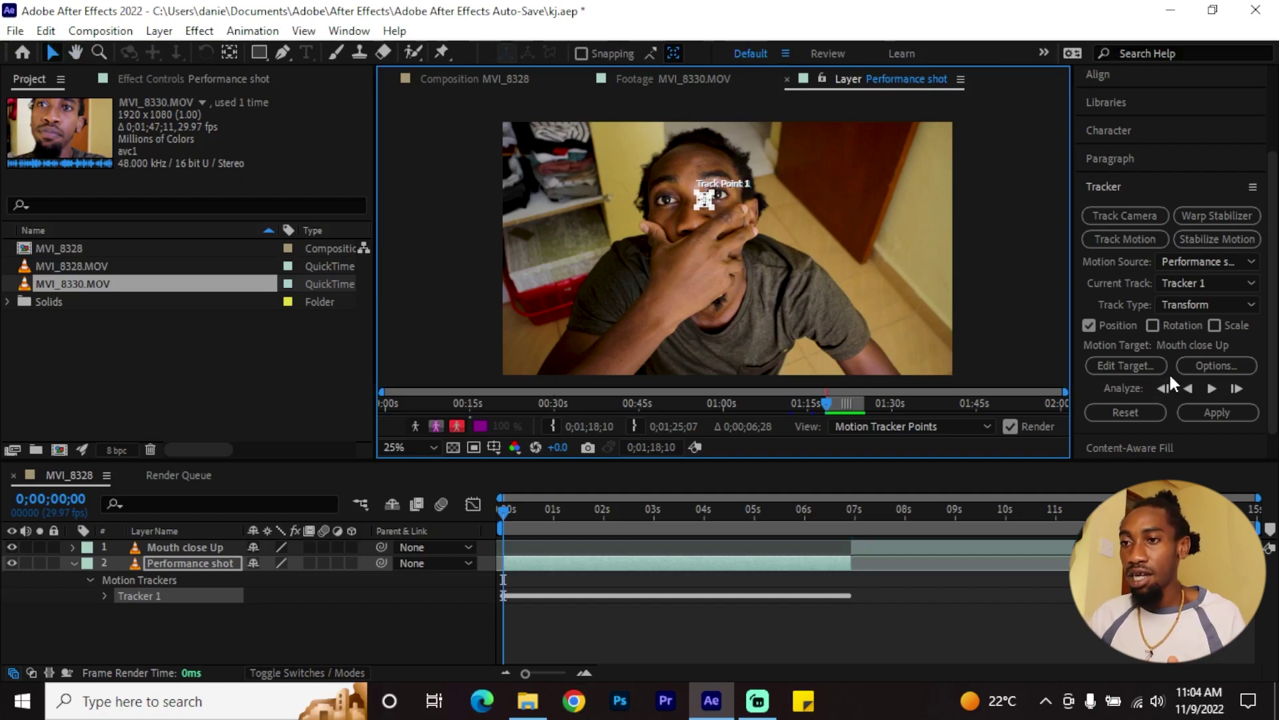
Step: Add a new null object layer to the MVI_8328 composition
right_click(199, 639)
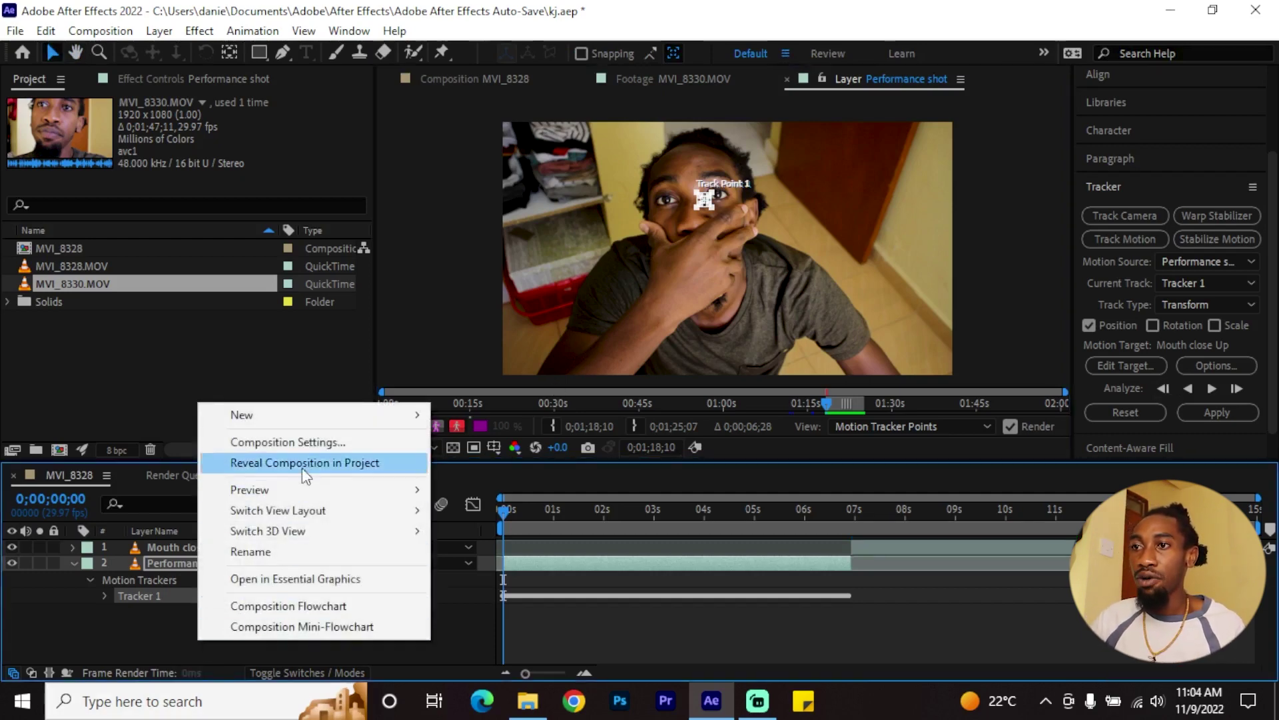
click(140, 632)
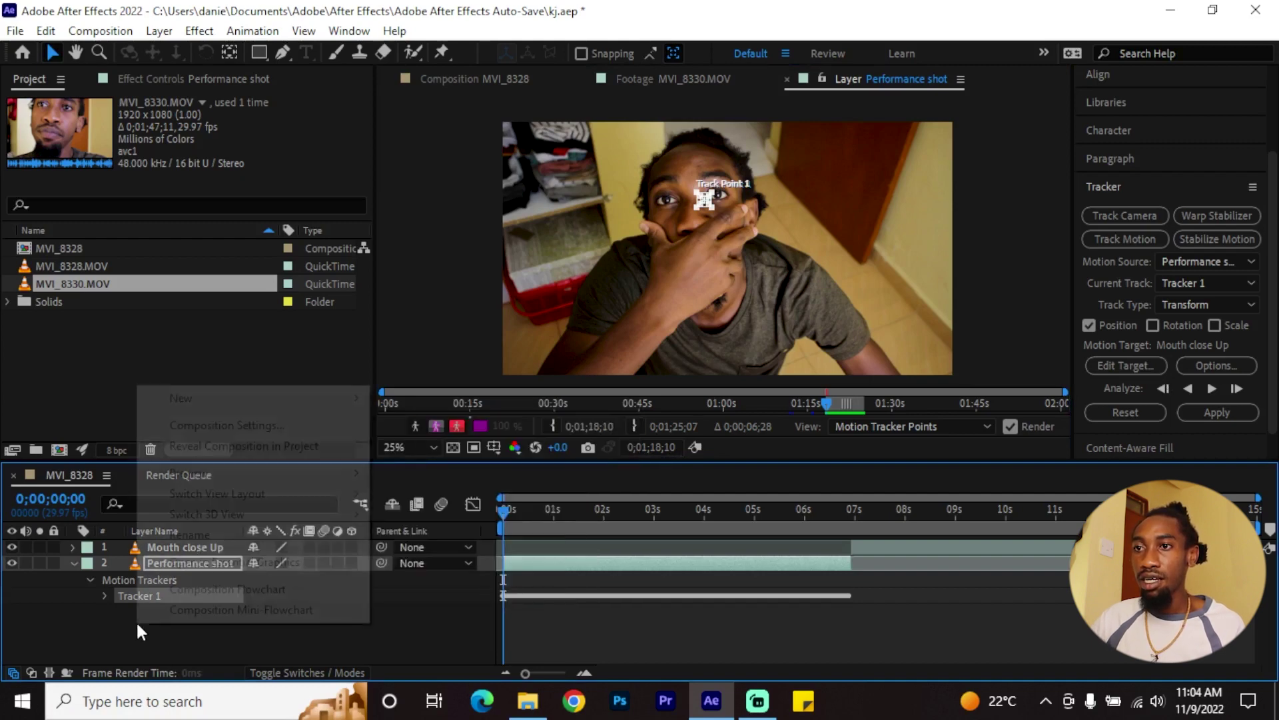
right_click(140, 631)
mouse_move(228, 398)
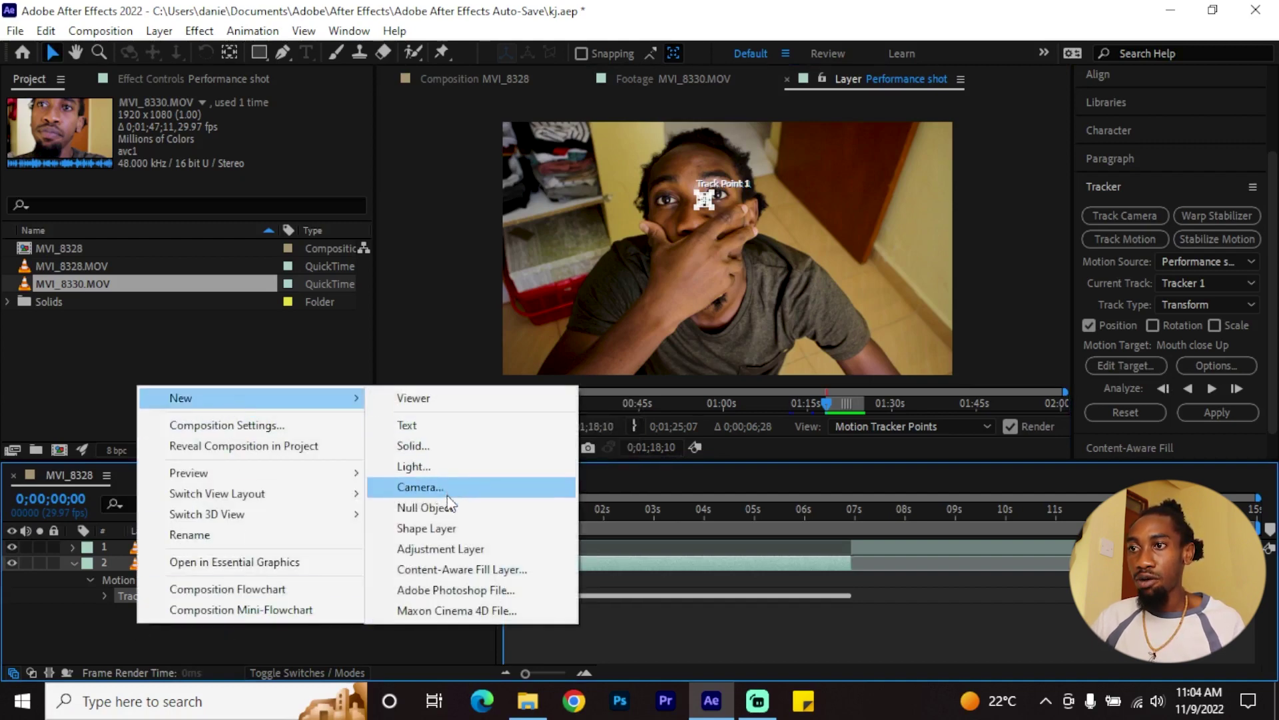
click(440, 507)
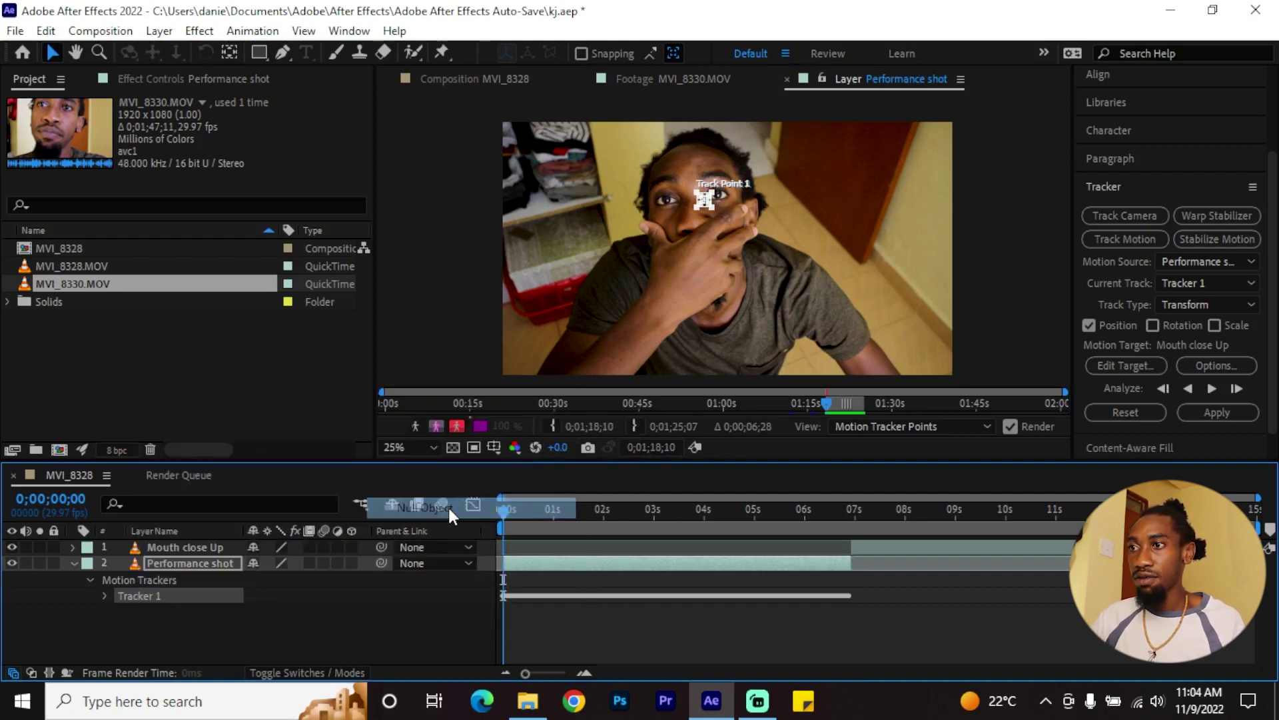
Step: Target Null 2 with Tracker 1 and apply the motion in X and Y
click(1122, 366)
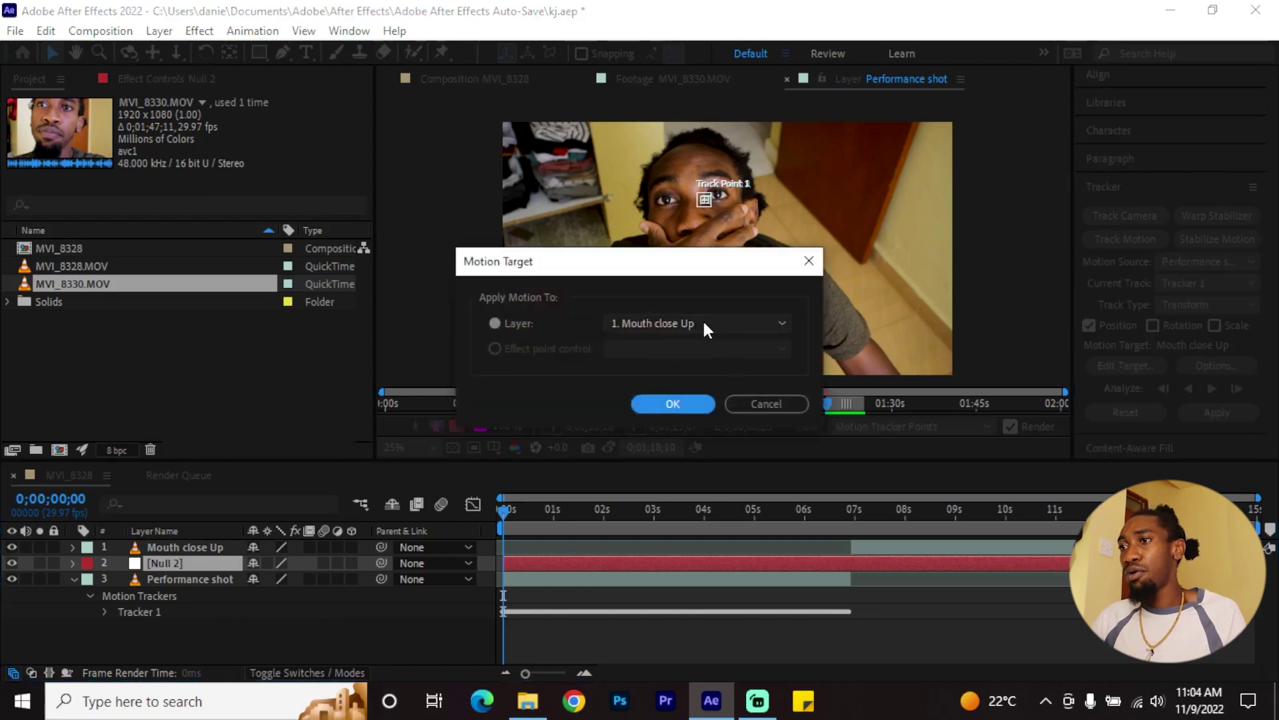
click(705, 324)
click(670, 358)
key(Return)
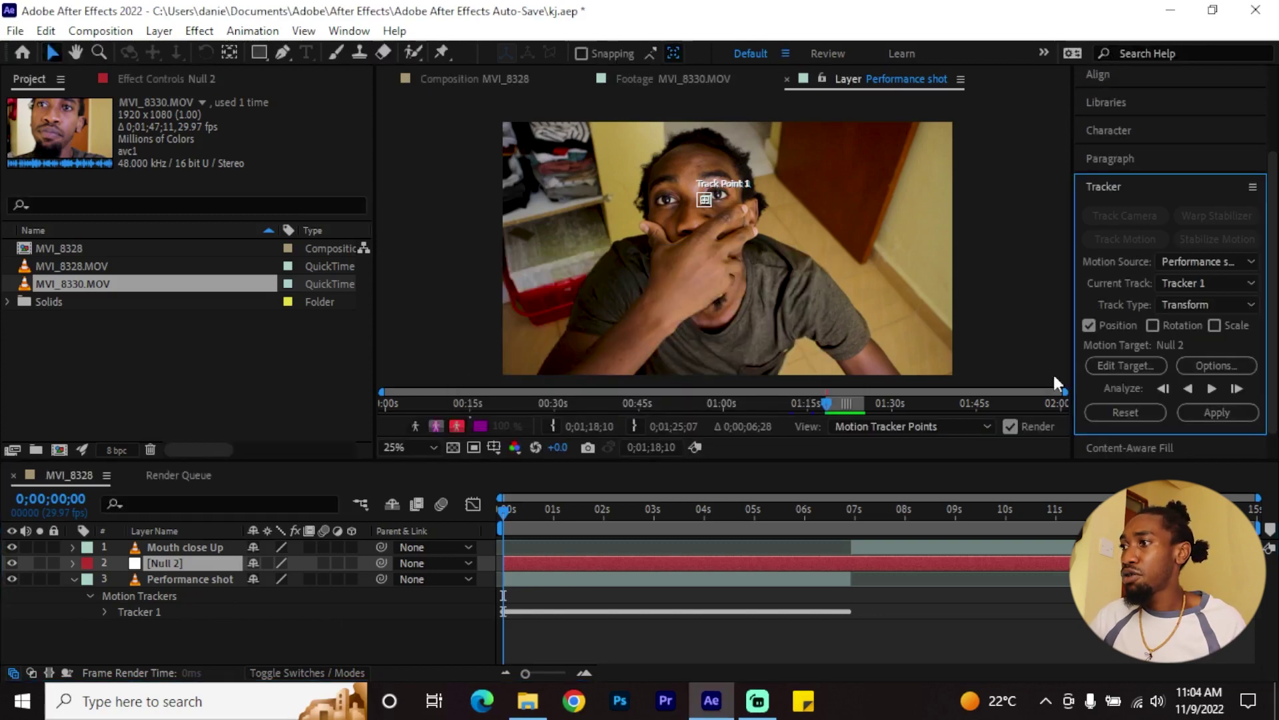
click(1222, 411)
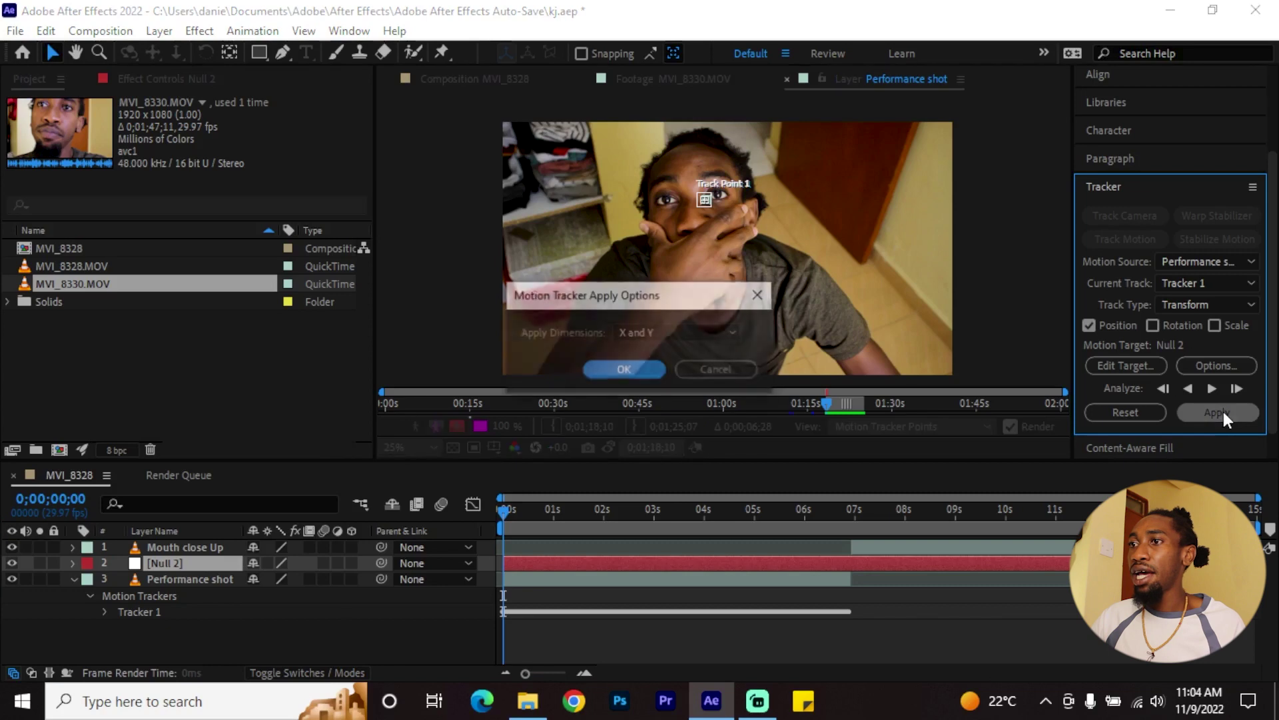
click(608, 366)
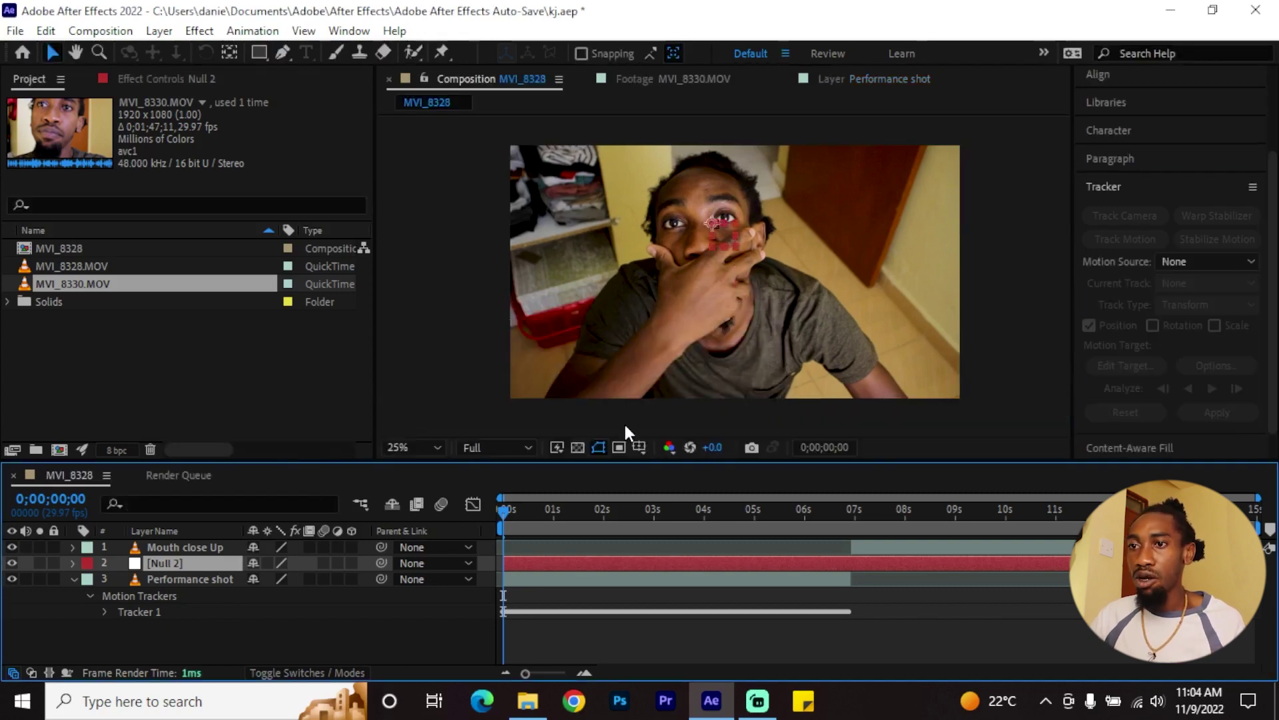
Step: Collapse Performance shot's tracker properties and move the playhead to about 7 seconds
click(72, 579)
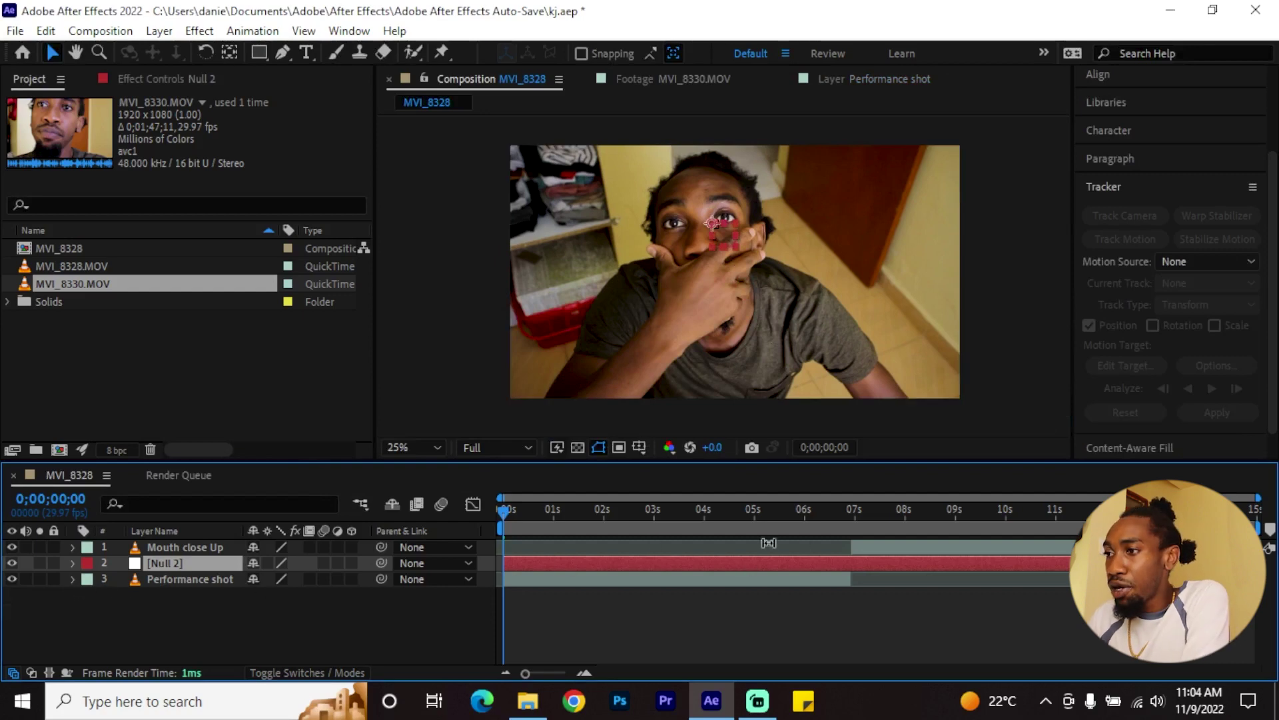
drag(849, 526, 861, 526)
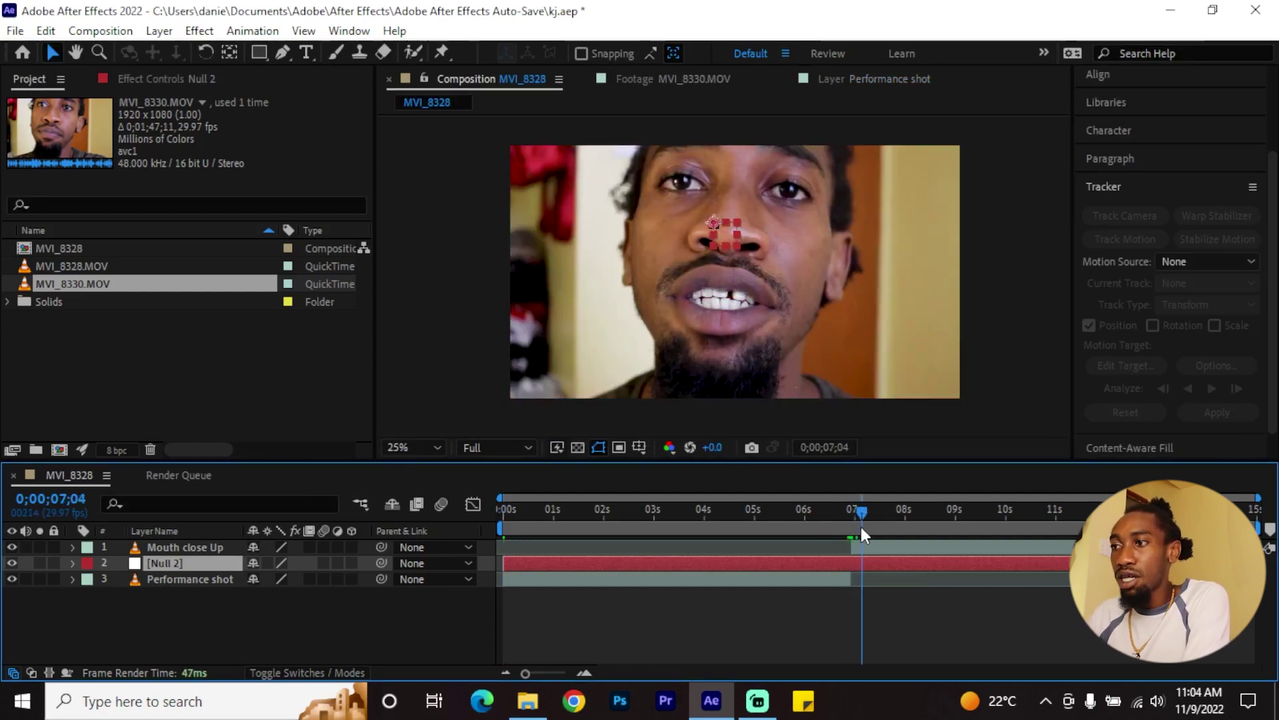
drag(861, 511, 856, 518)
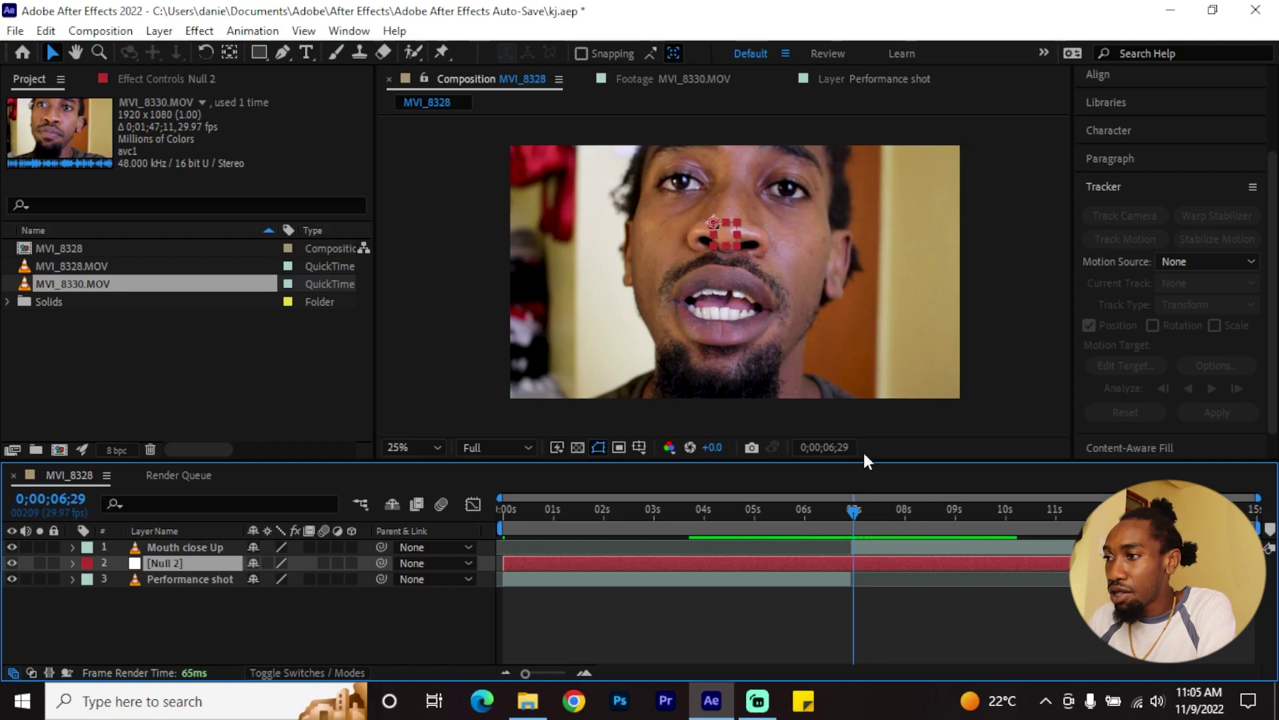
Step: Stabilize-track Mouth close Up with an enlarged Track Point 1 near the eyes, analyzing forward
click(875, 547)
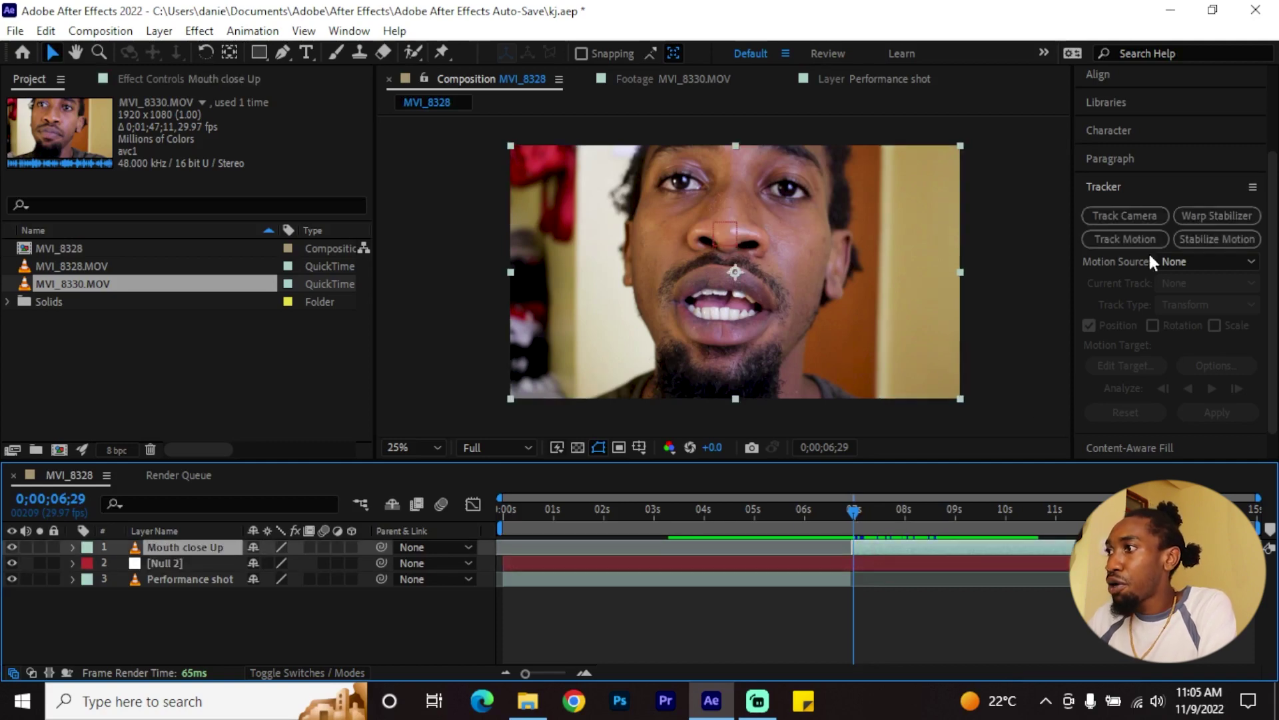
click(1209, 241)
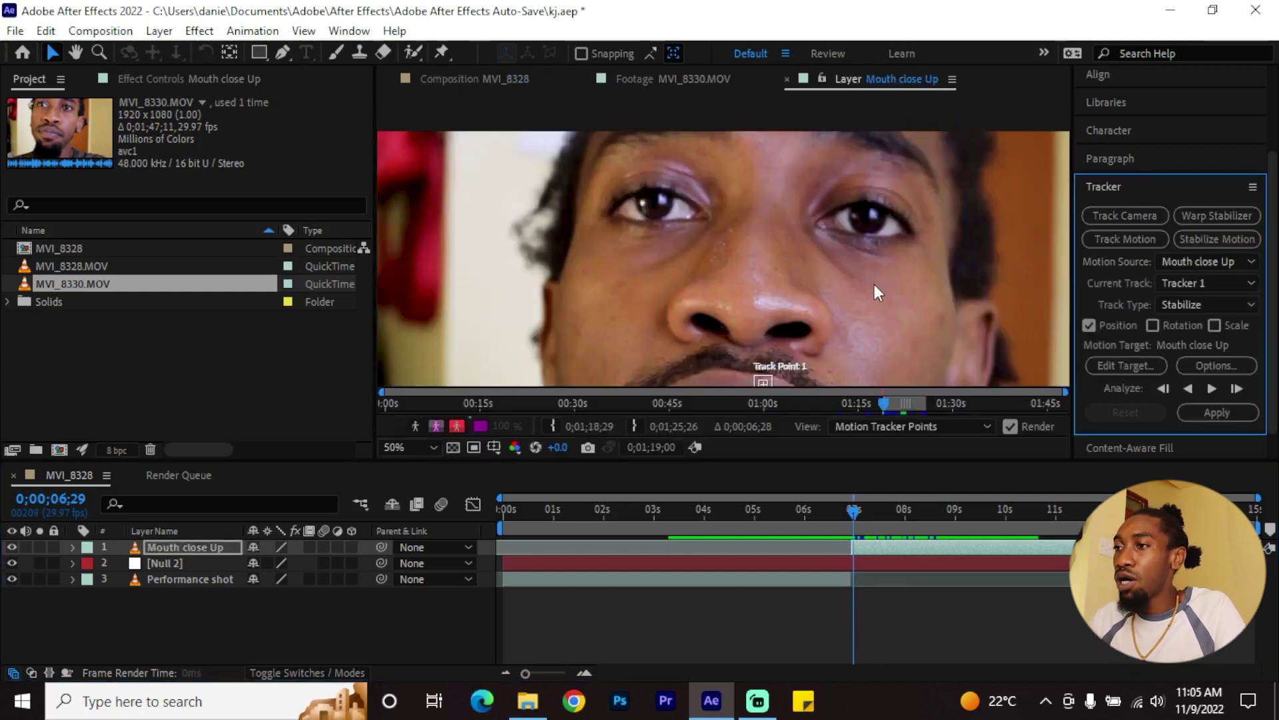
scroll(810, 310, down, 2)
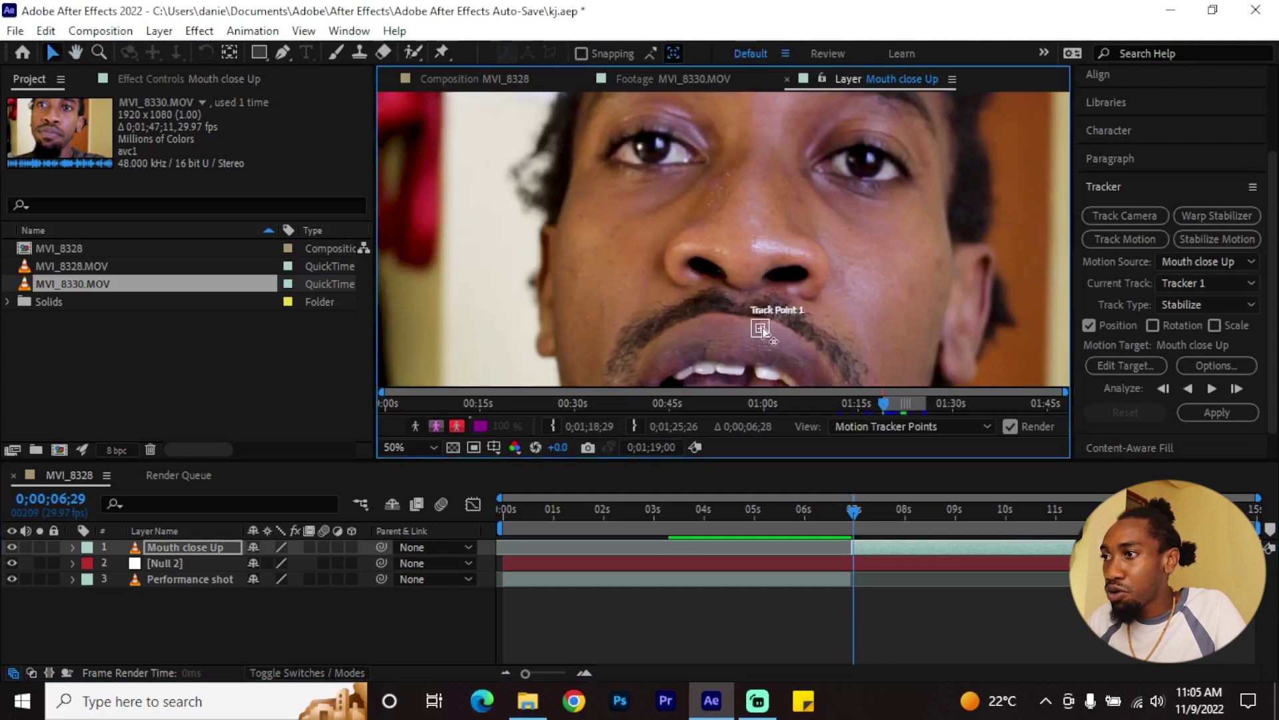
drag(771, 336, 828, 187)
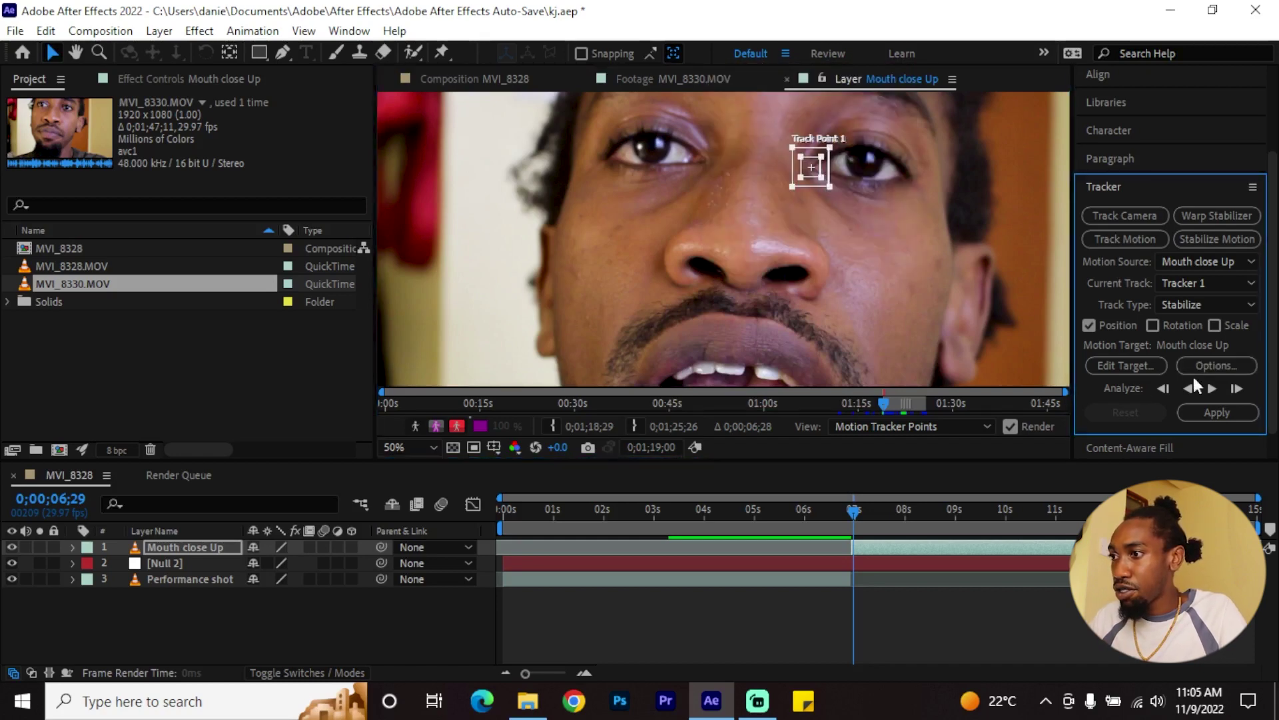
click(857, 518)
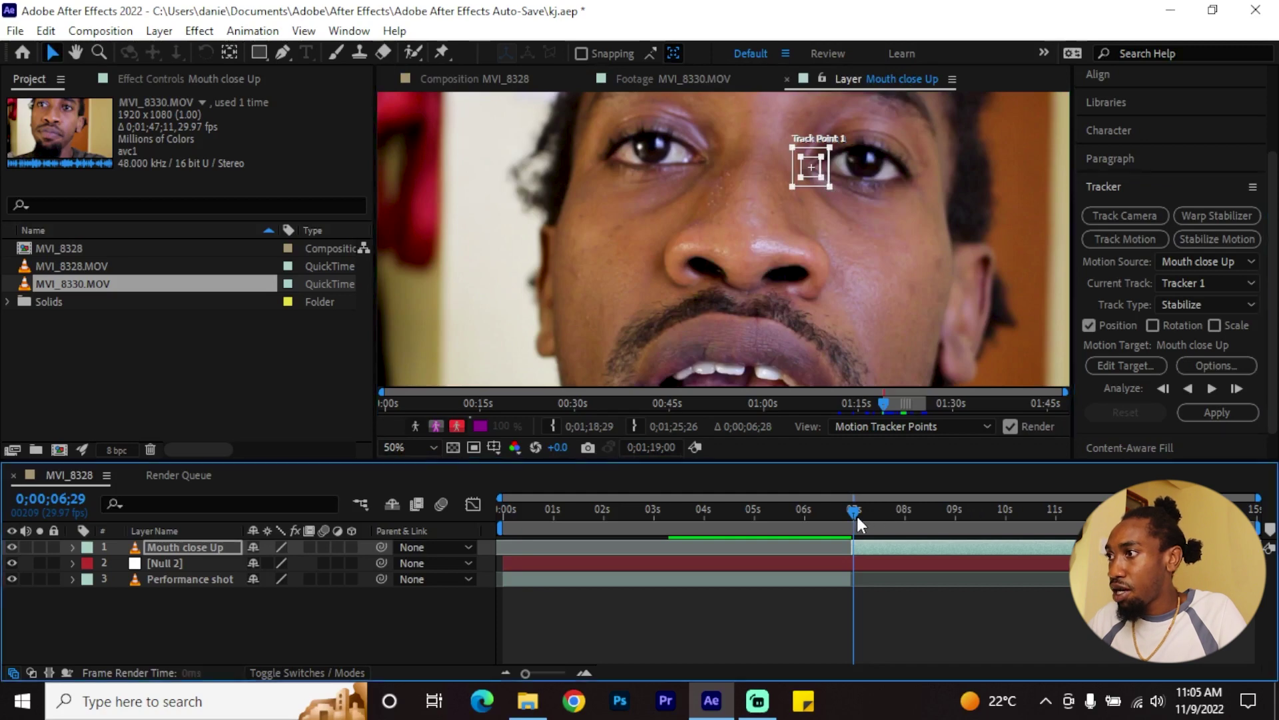
click(1212, 388)
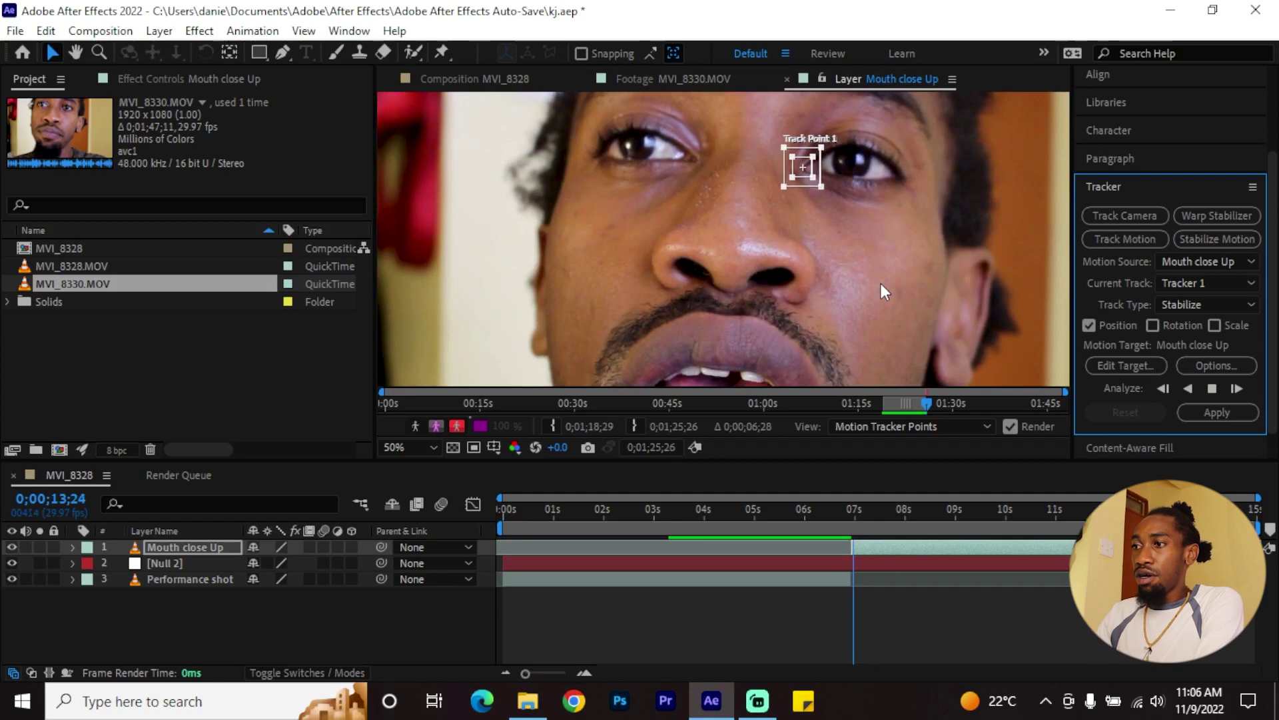
click(854, 517)
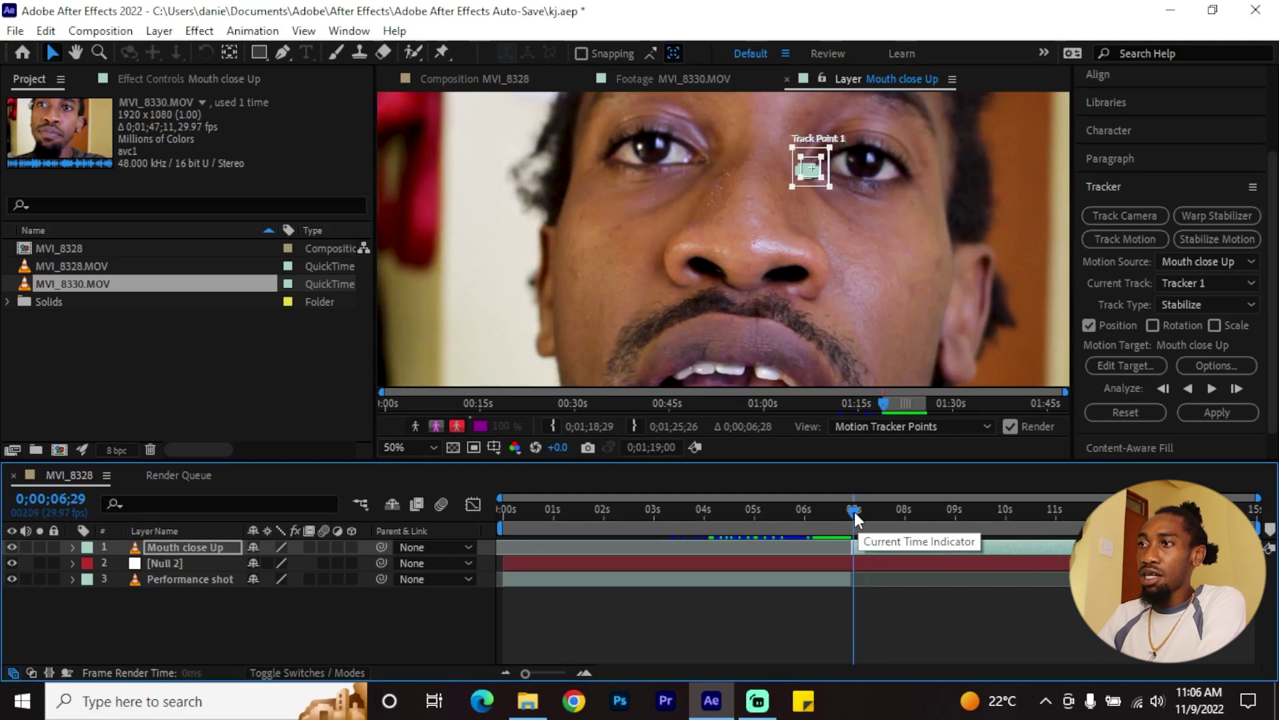
click(926, 89)
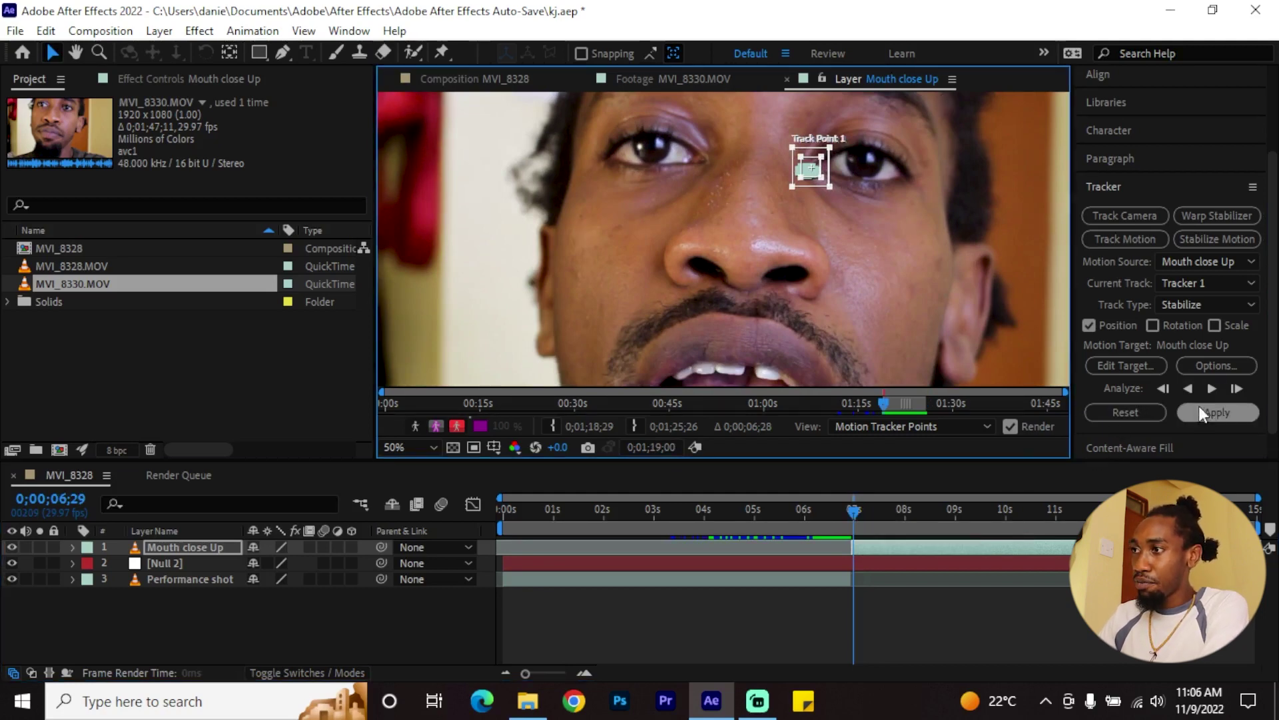
Step: Apply the Stabilize track to Mouth close Up in X and Y and collapse its properties with U
click(1189, 304)
click(1189, 303)
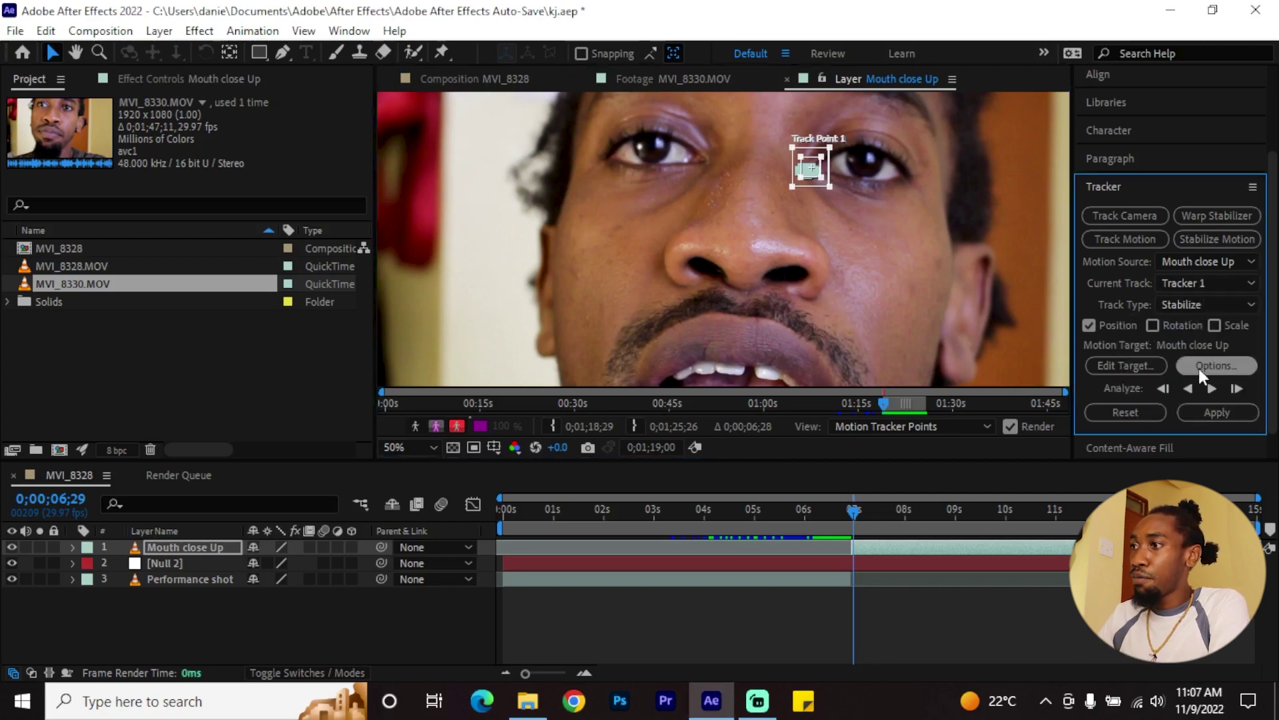
click(1210, 410)
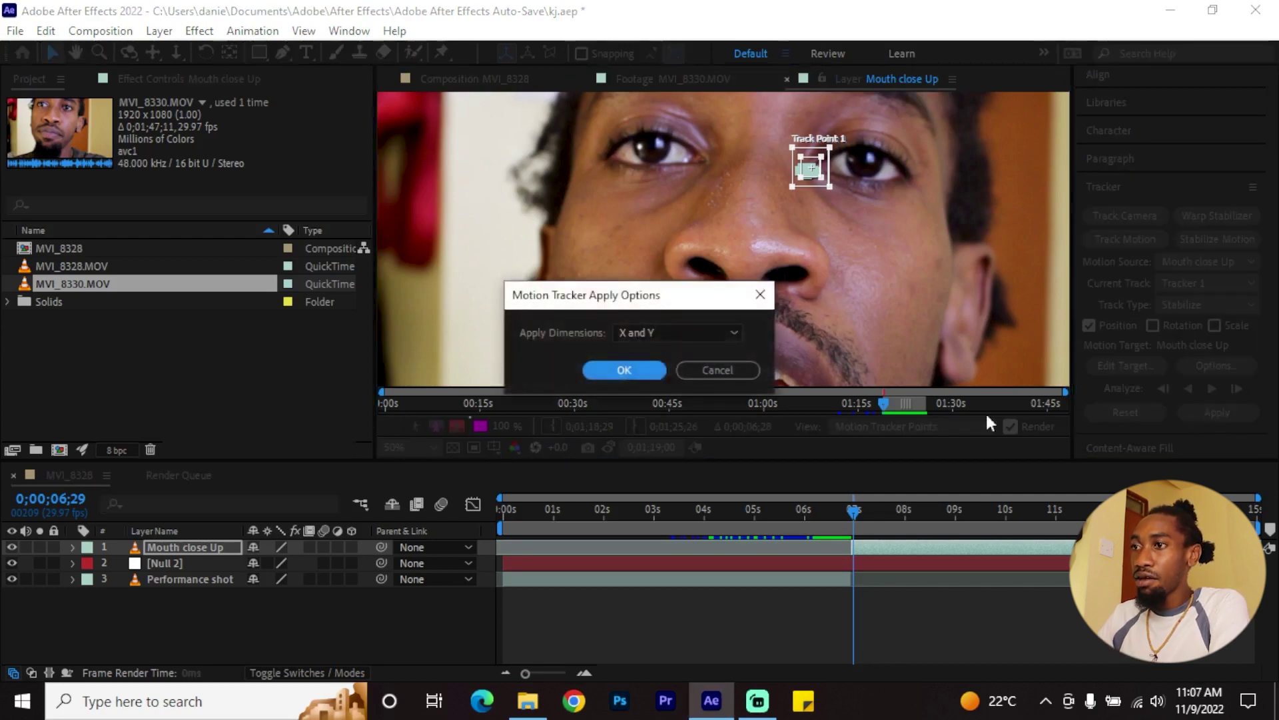
click(606, 373)
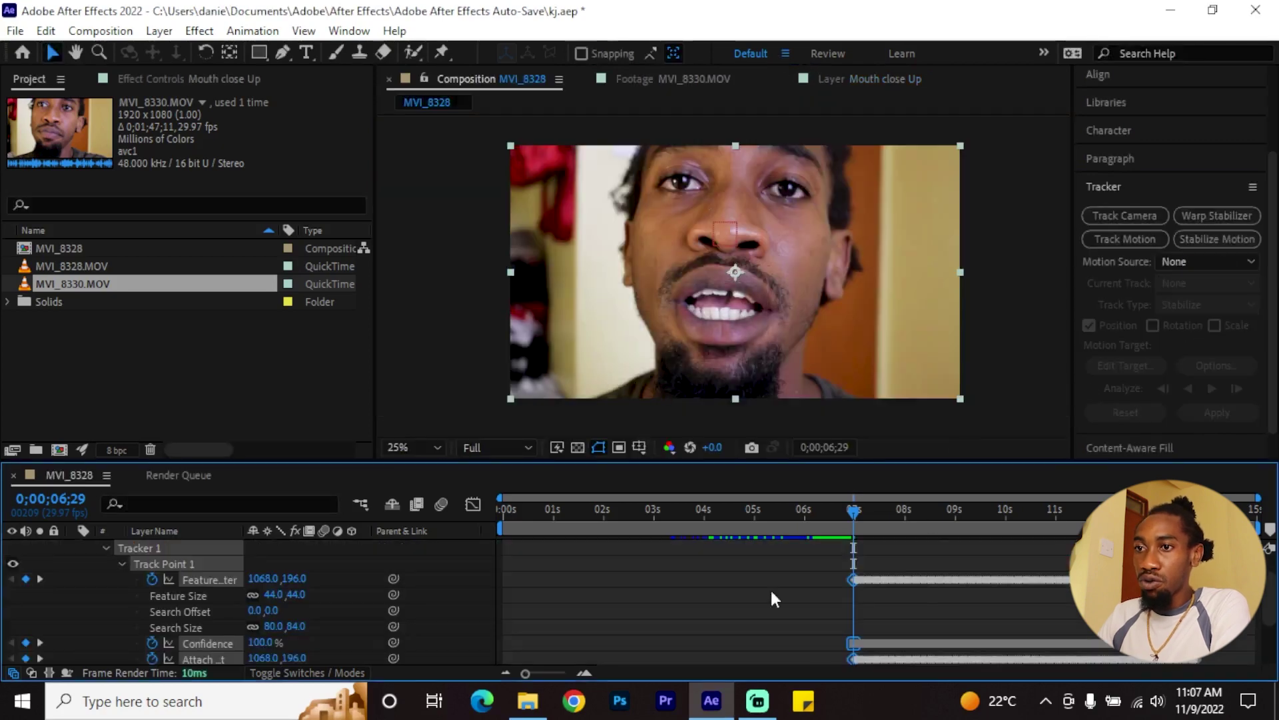
scroll(608, 610, up, 1)
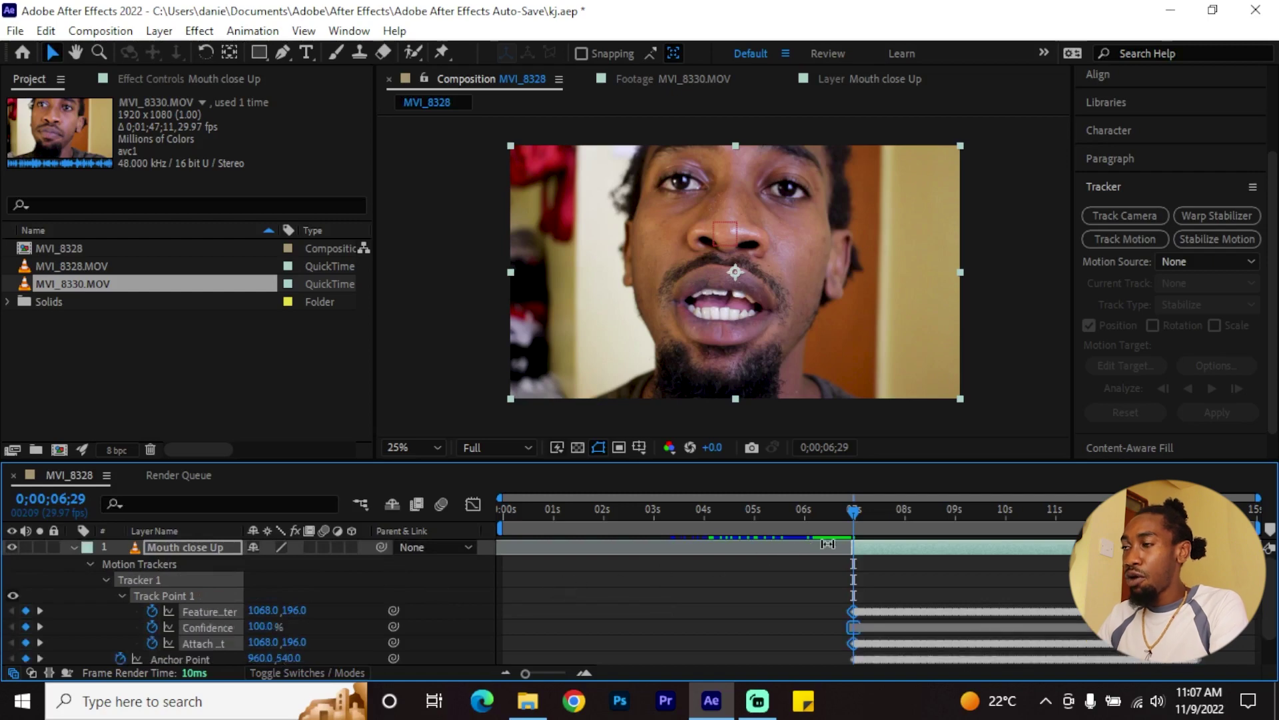
key(u)
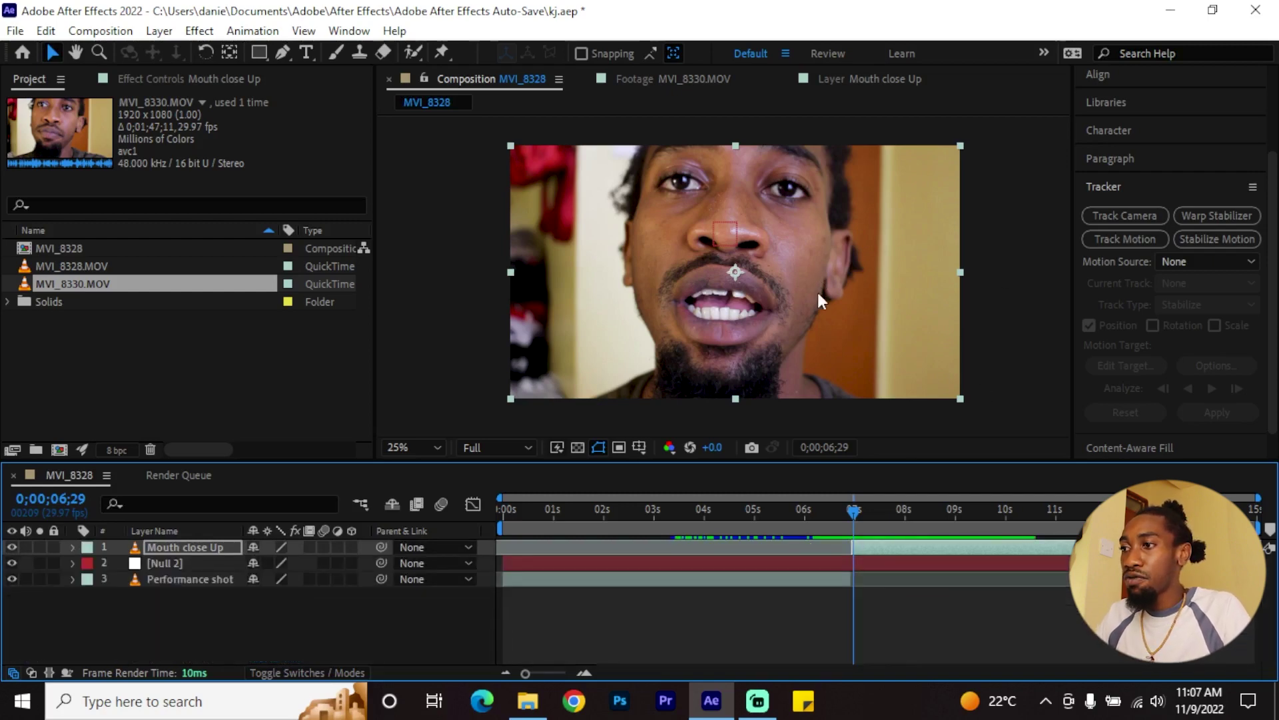
click(283, 53)
Step: Start the mouth mask under the nose, curving along the upper lip and down the right side
scroll(743, 266, up, 4)
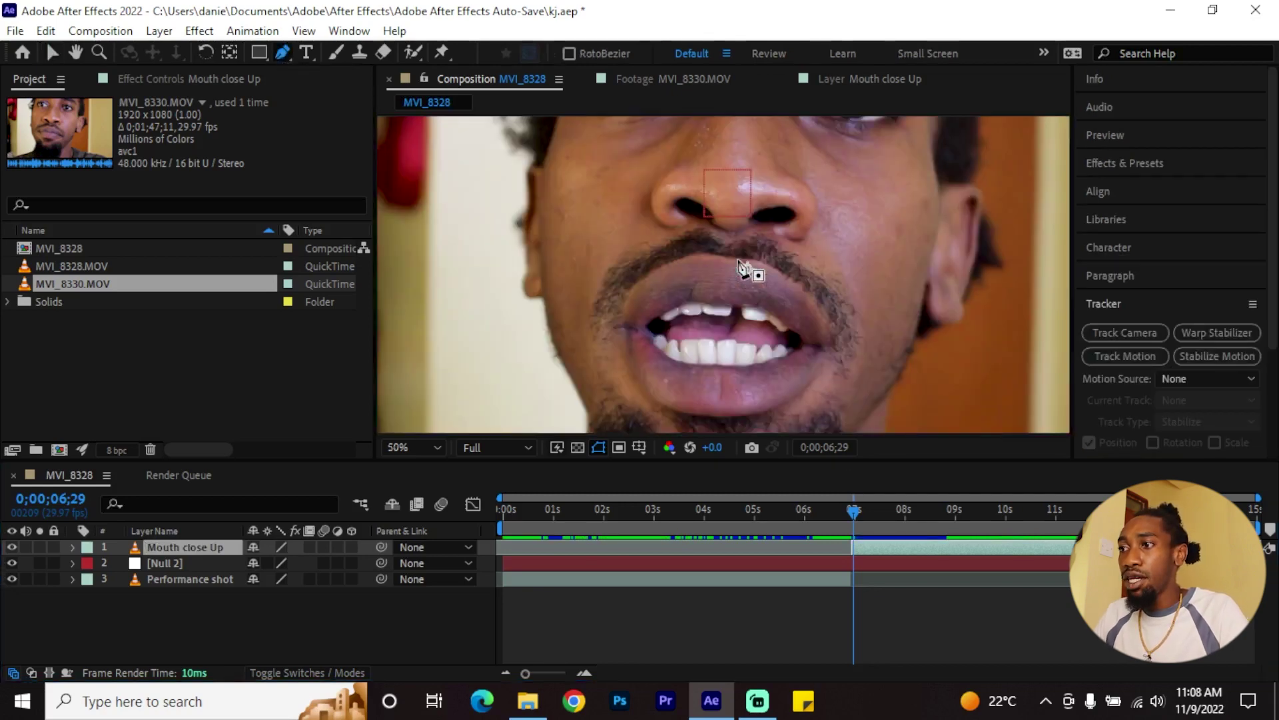
scroll(742, 253, up, 2)
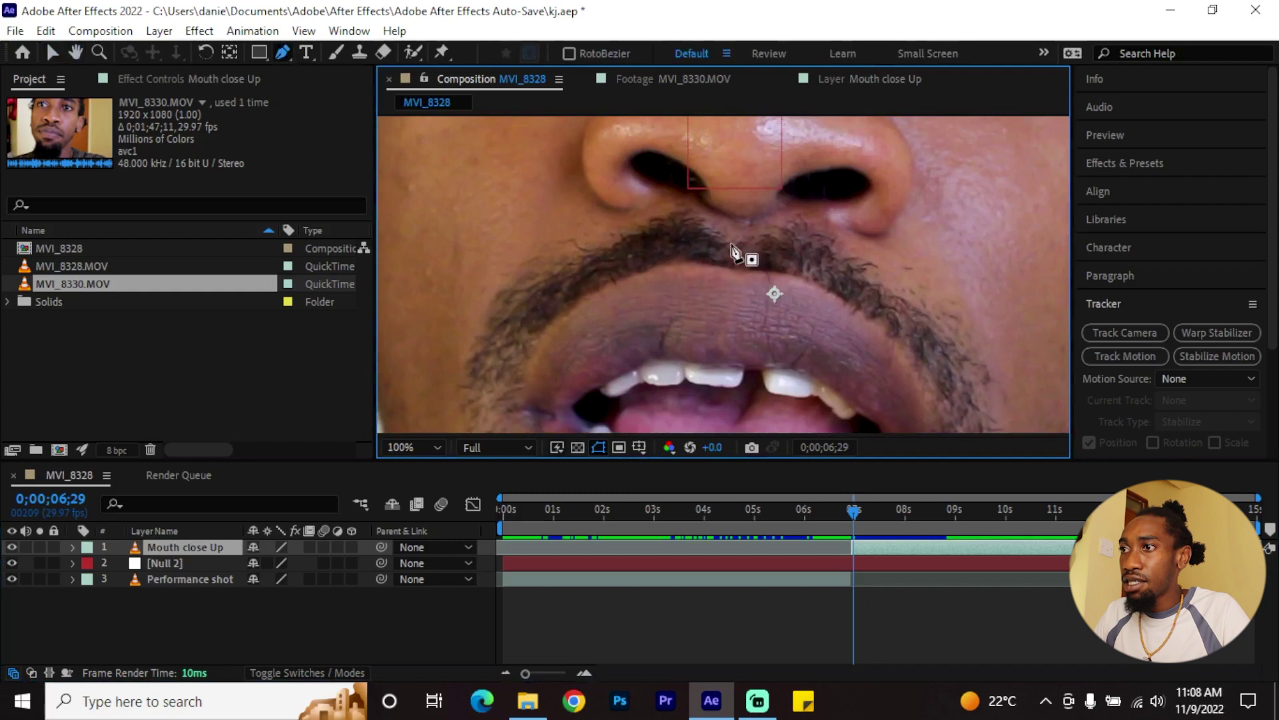
click(739, 225)
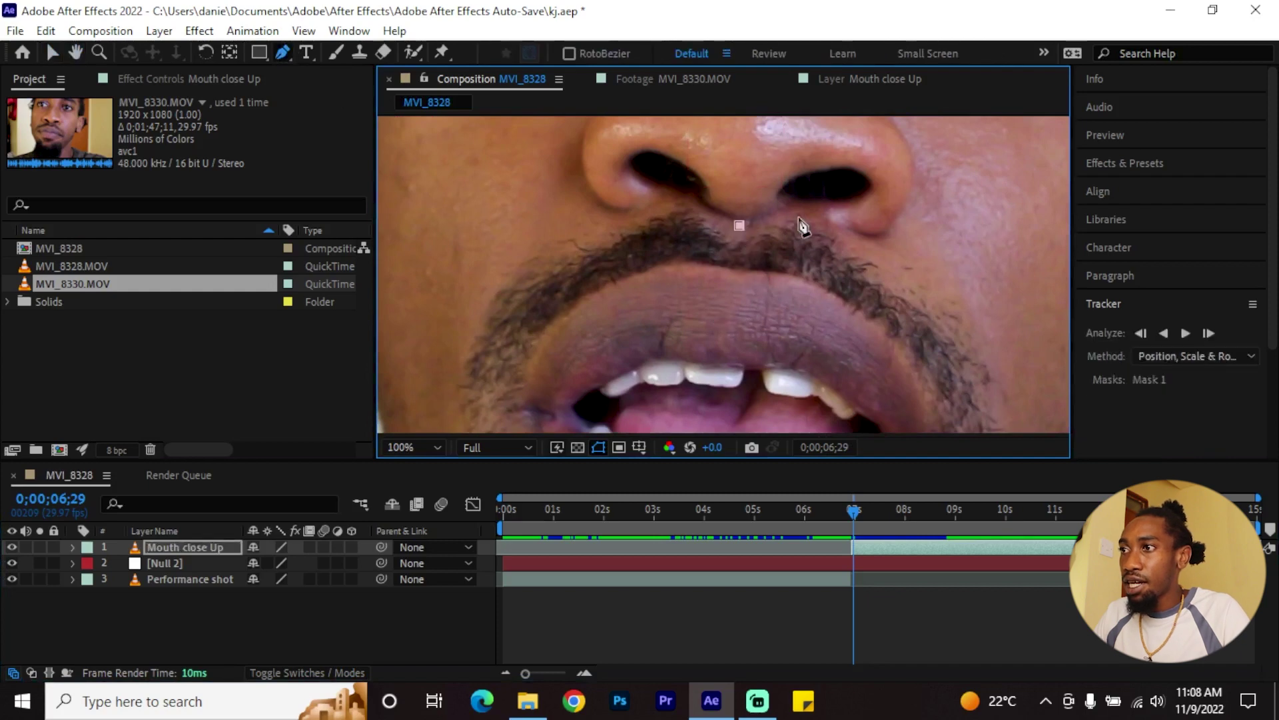
drag(799, 218, 816, 224)
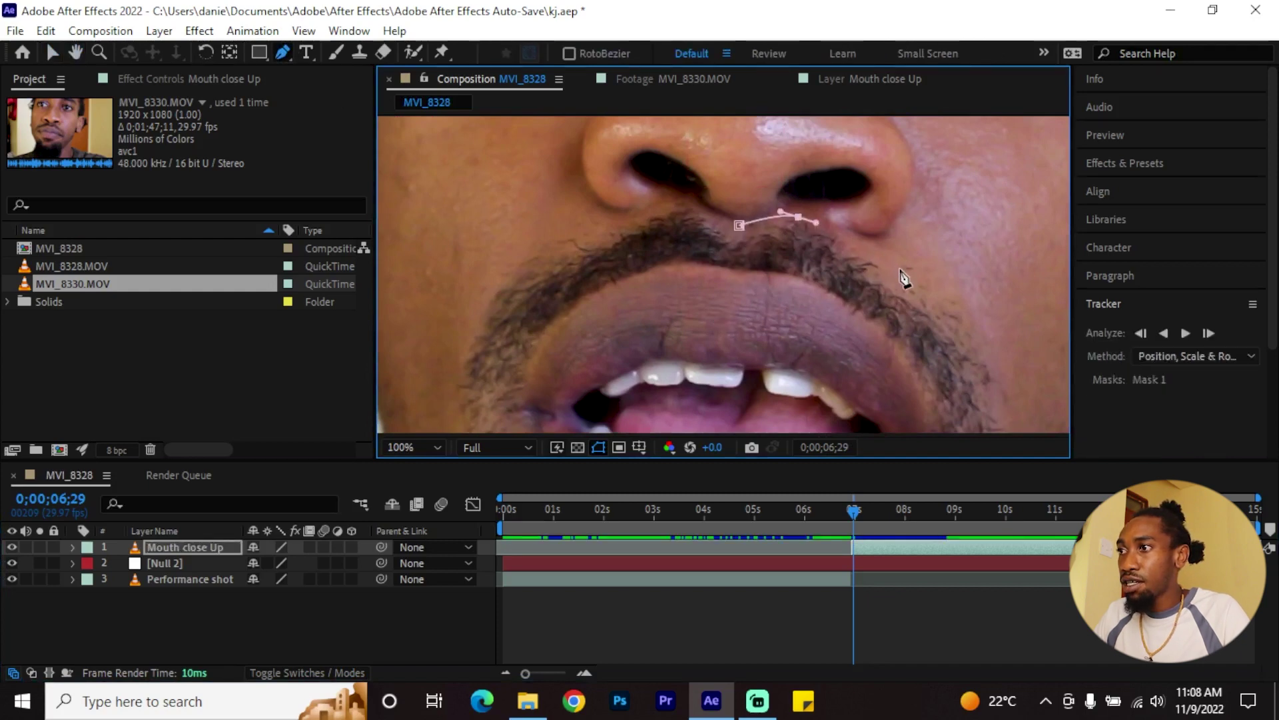
drag(915, 287, 923, 295)
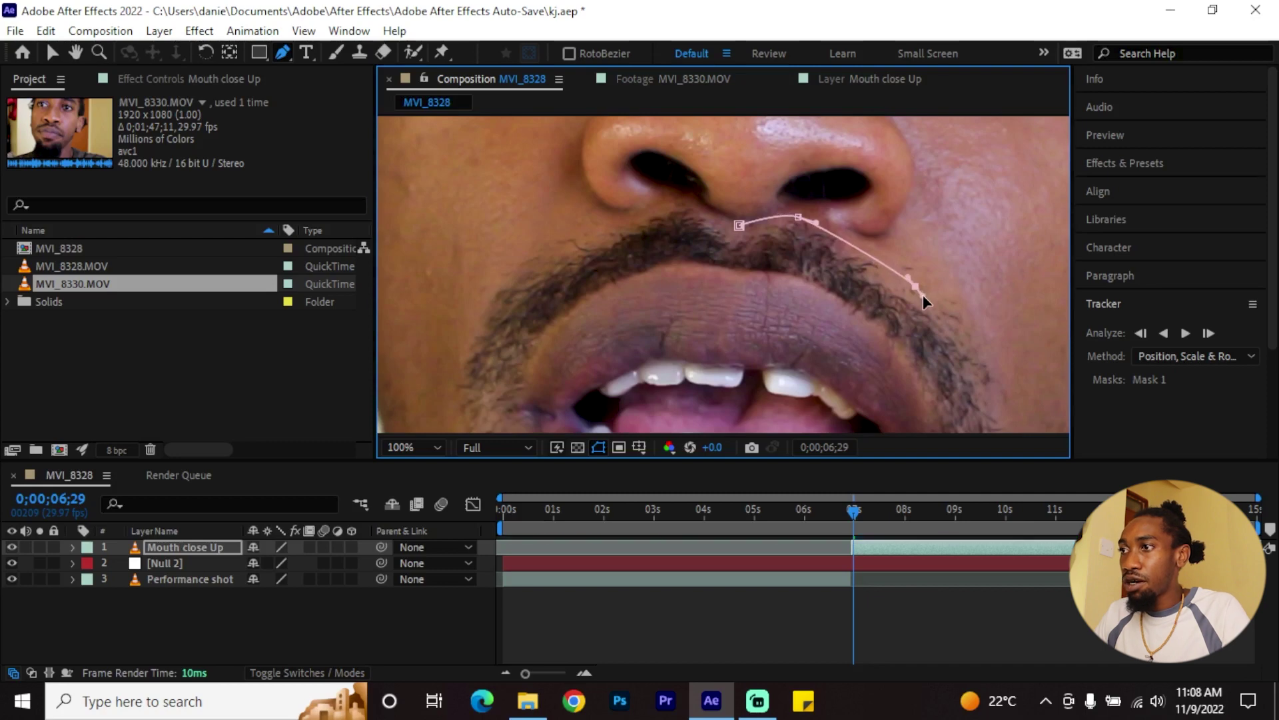
scroll(892, 253, down, 3)
click(941, 273)
click(956, 340)
drag(932, 381, 920, 390)
Step: Continue the mask points along the chin toward the mouth's left side
scroll(806, 373, down, 3)
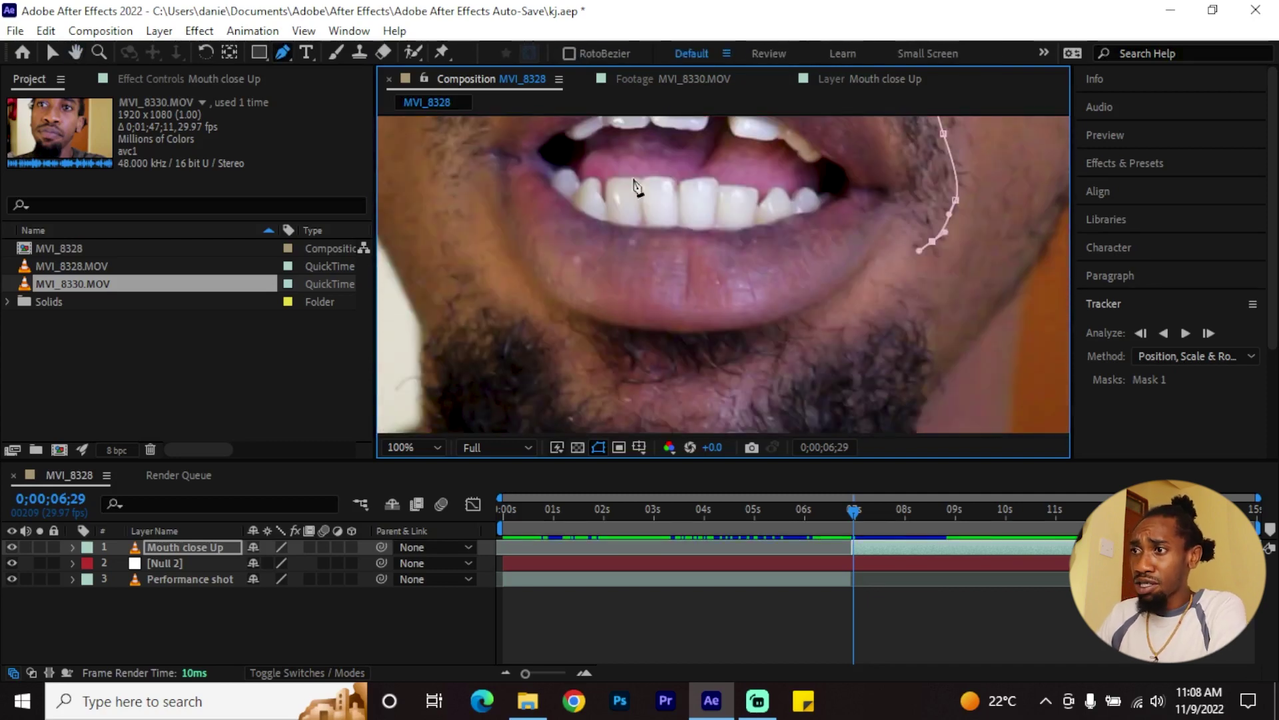
click(900, 271)
click(830, 318)
click(734, 372)
click(589, 370)
click(479, 277)
click(451, 202)
drag(542, 214, 580, 249)
key(g)
scroll(607, 287, down, 2)
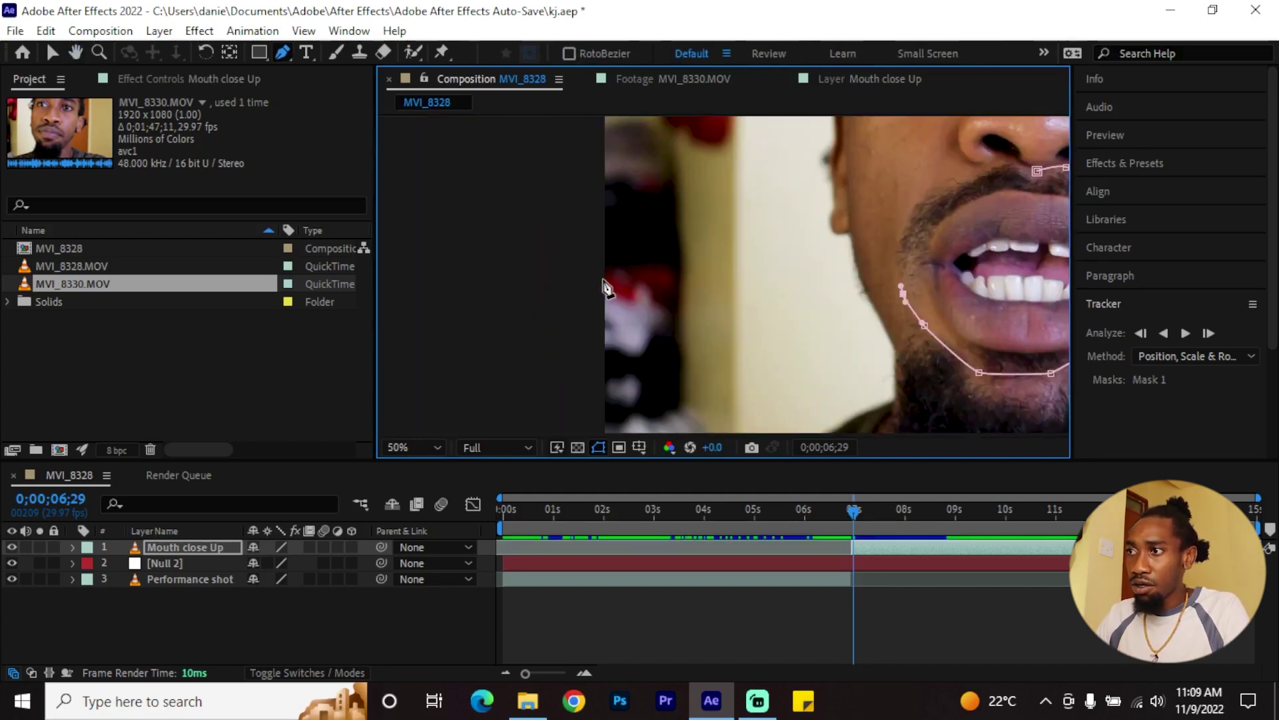
scroll(607, 288, down, 1)
scroll(717, 336, up, 1)
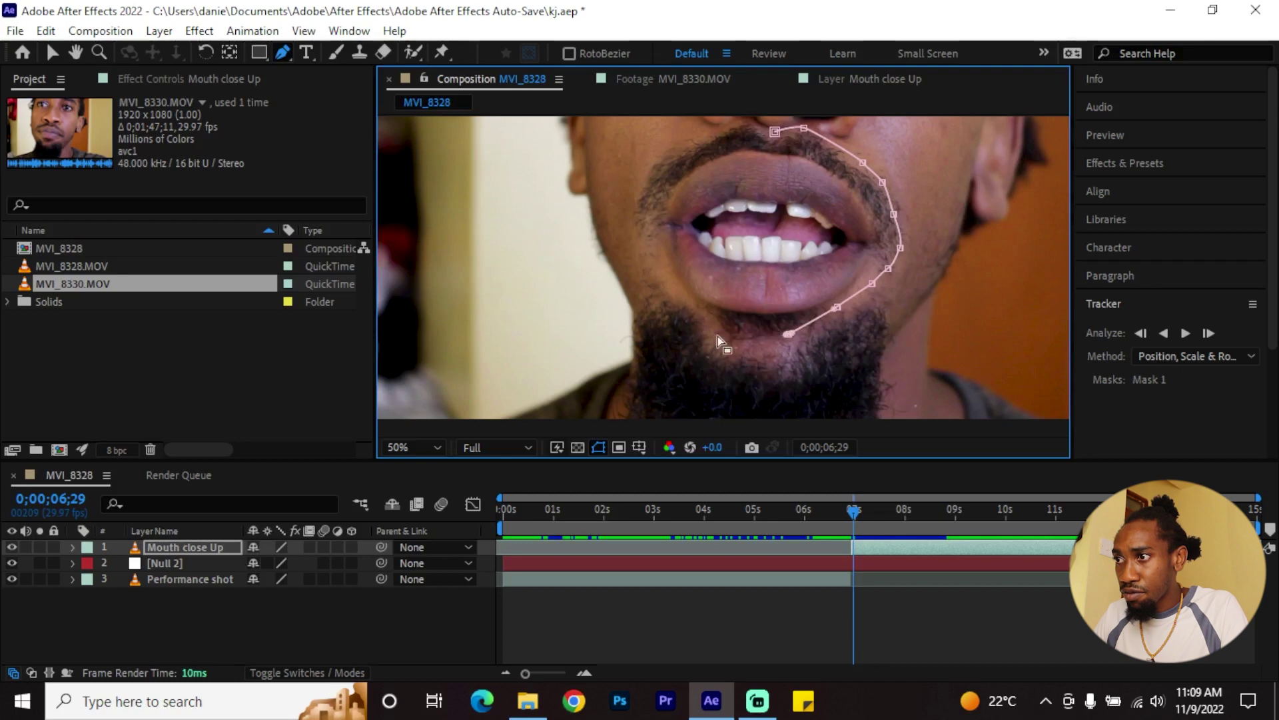
Step: Trace the mask up the left side and upper-left lip, close it on the first point and smooth it
click(751, 338)
click(695, 318)
click(654, 273)
click(633, 226)
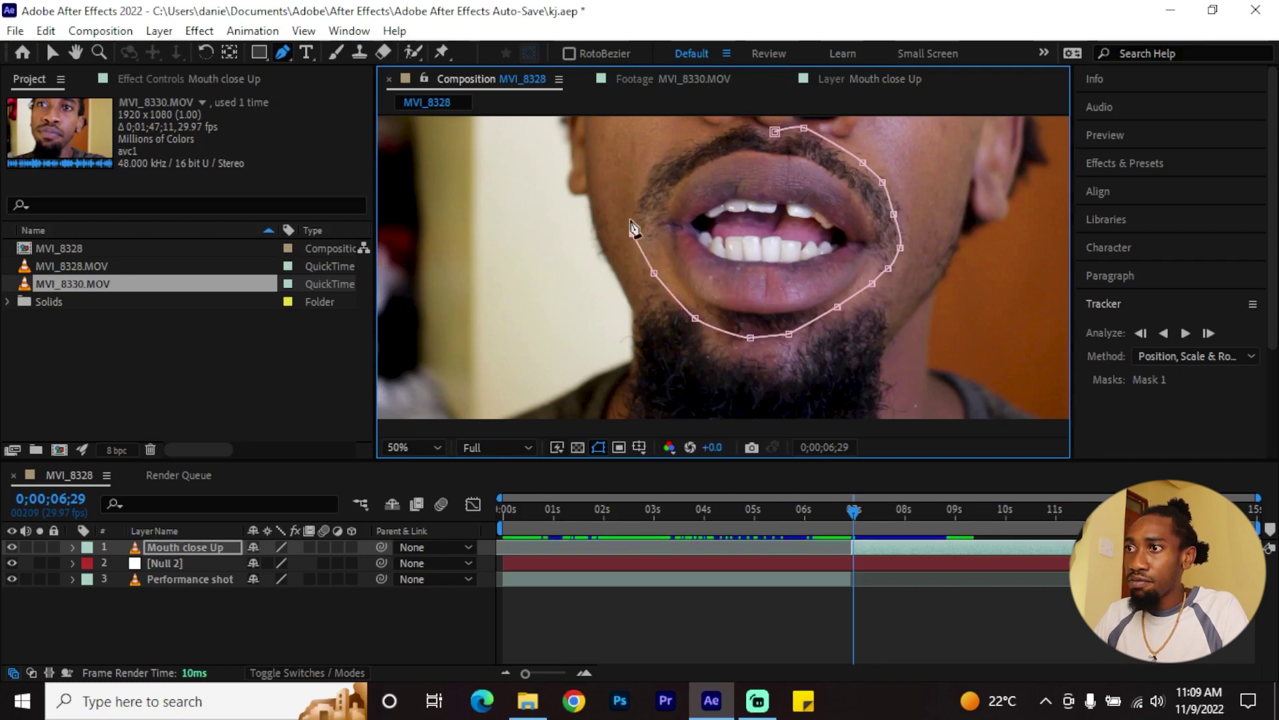
click(634, 184)
click(669, 144)
click(713, 125)
scroll(742, 233, up, 1)
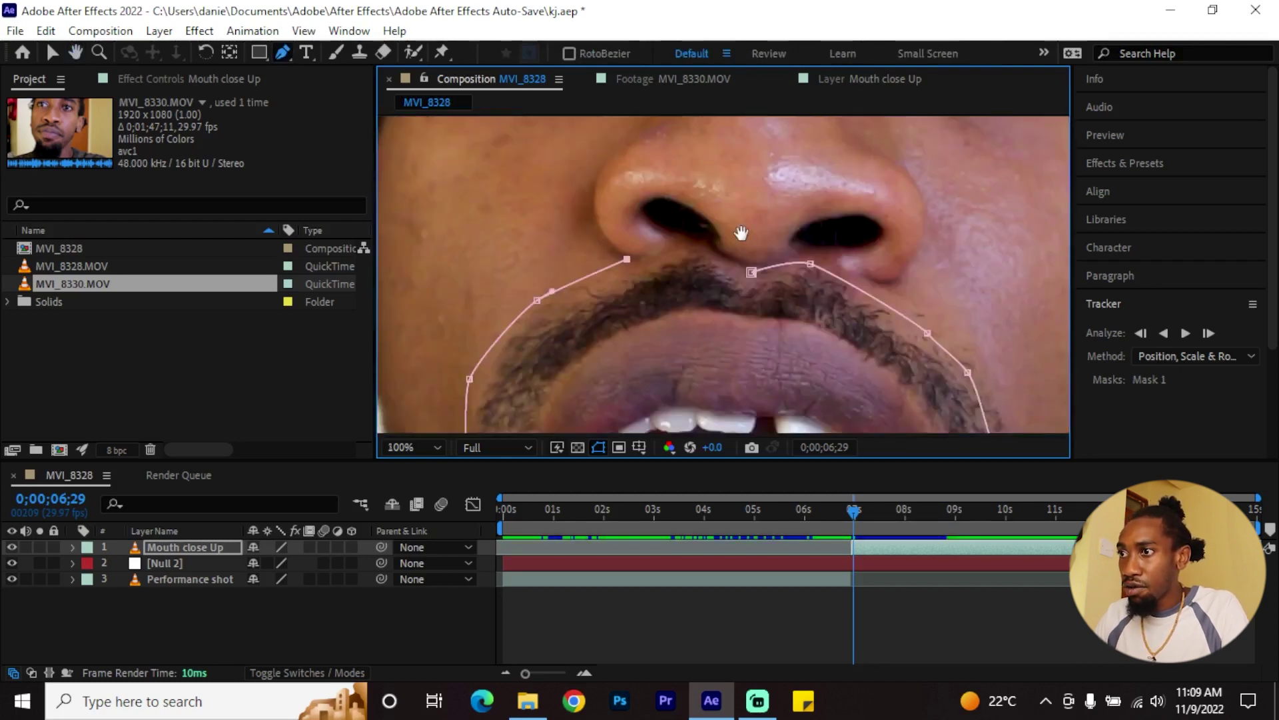
click(676, 265)
drag(742, 233, 788, 274)
drag(676, 265, 687, 262)
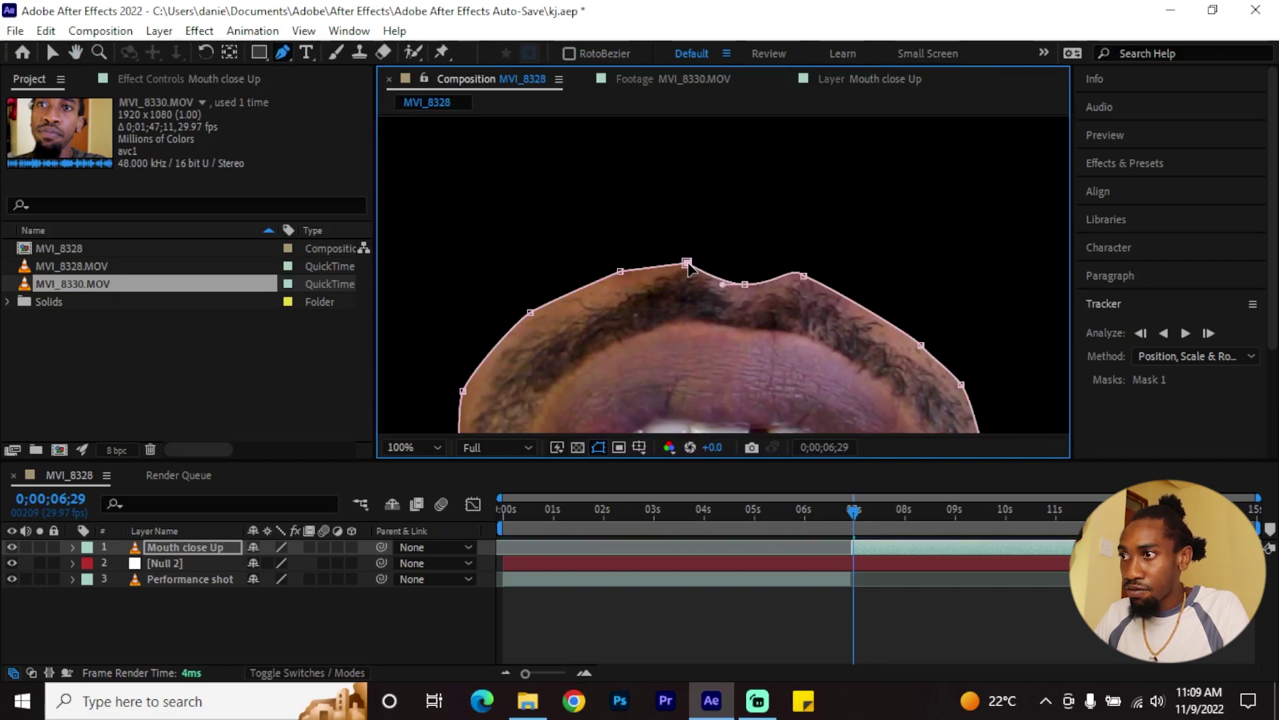
Step: On a later frame, pull the top and right mask points onto the lips, then return to 6;29
scroll(766, 313, down, 3)
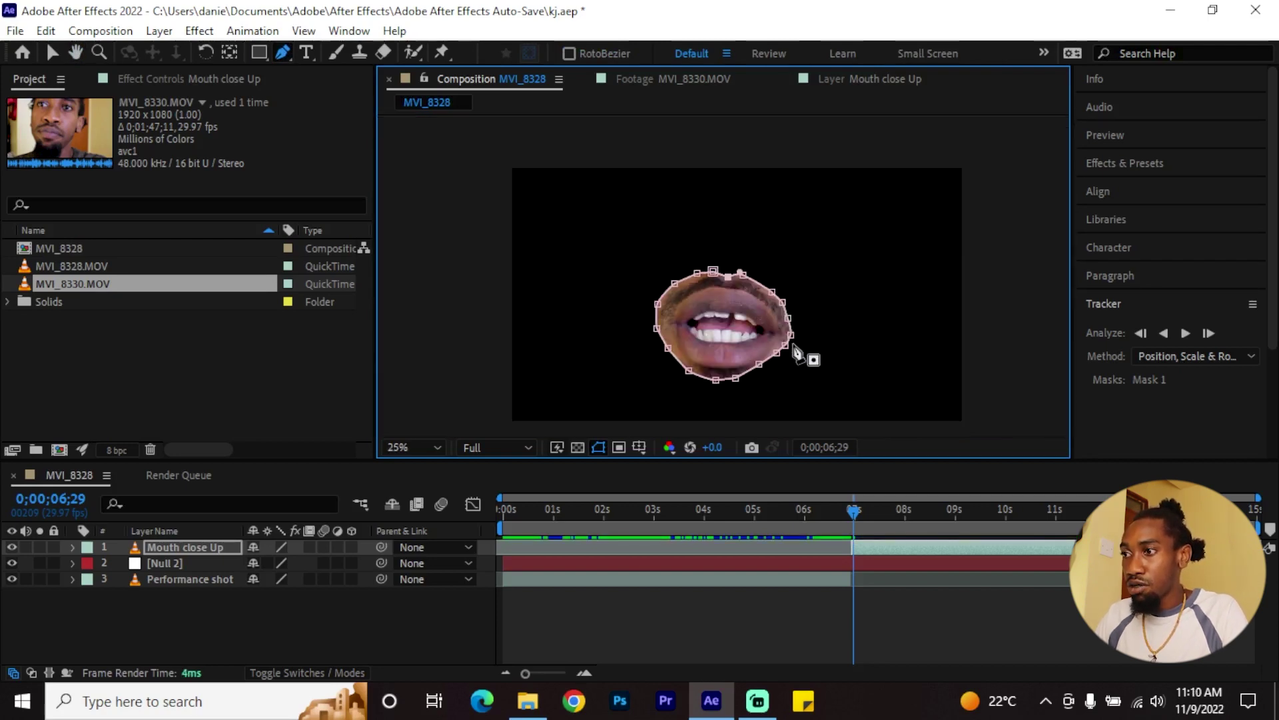
drag(851, 512, 1024, 537)
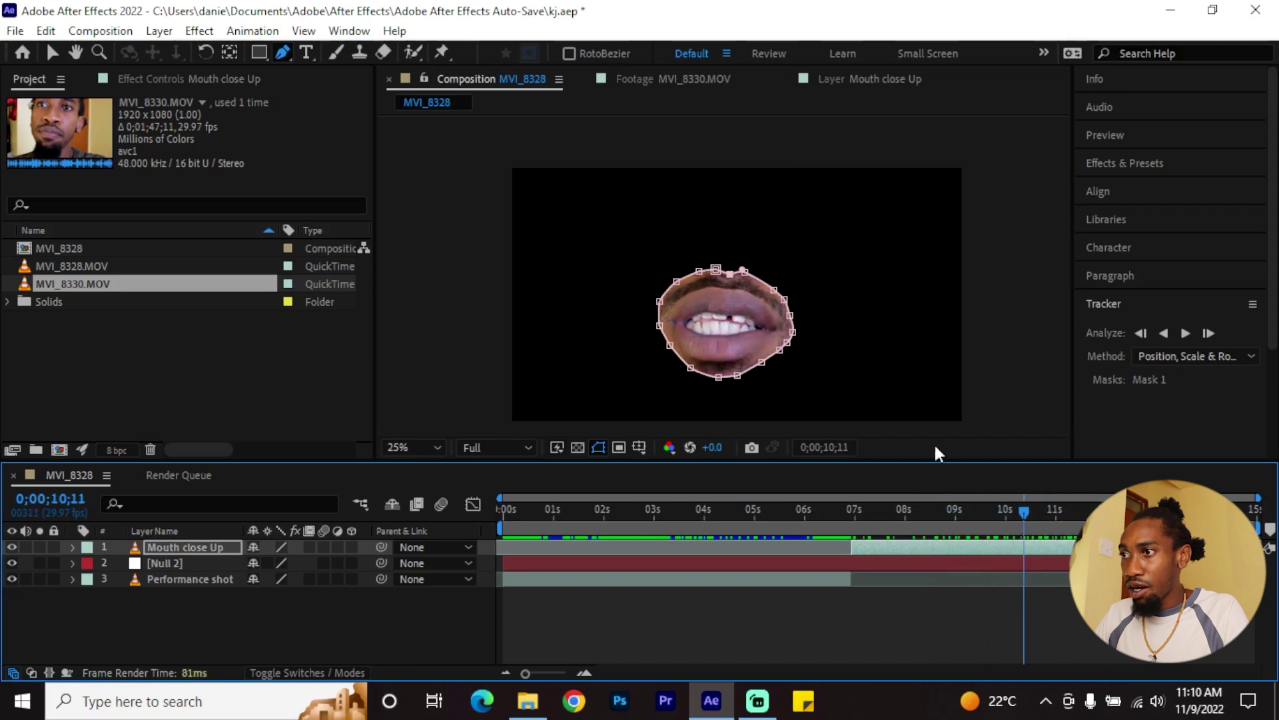
scroll(770, 303, up, 1)
drag(747, 275, 738, 236)
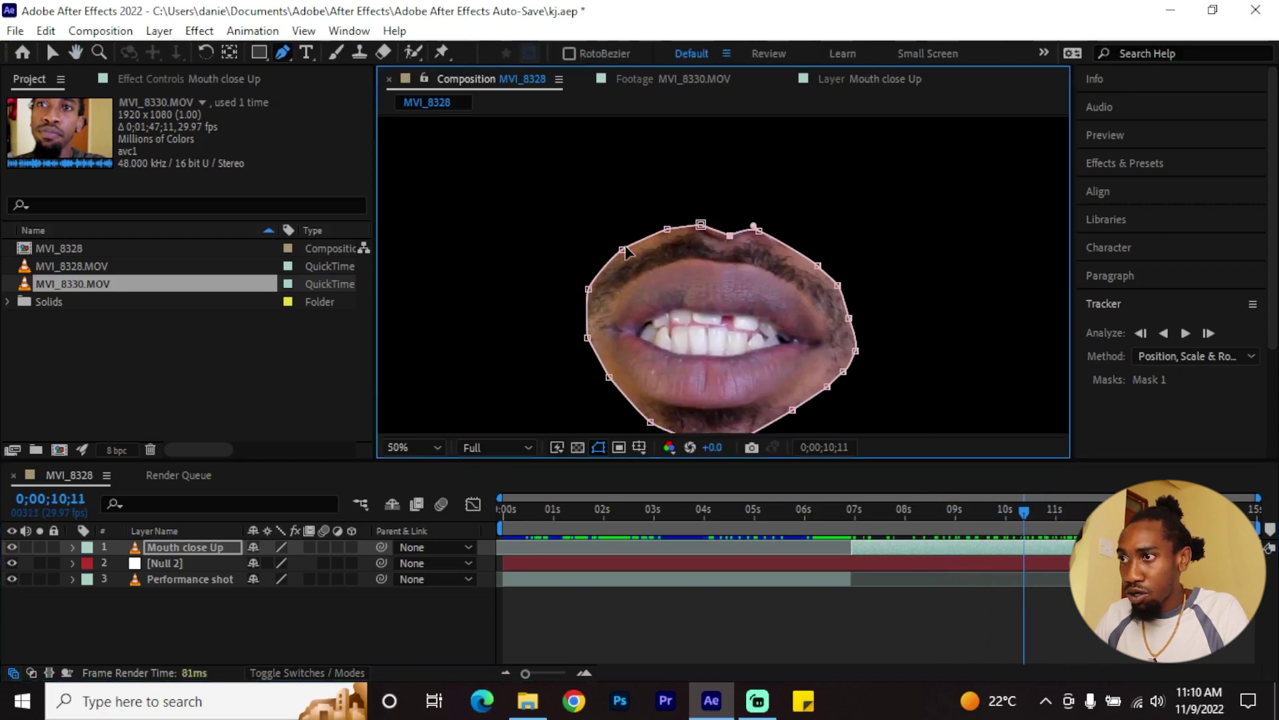
drag(701, 224, 810, 264)
drag(857, 351, 850, 358)
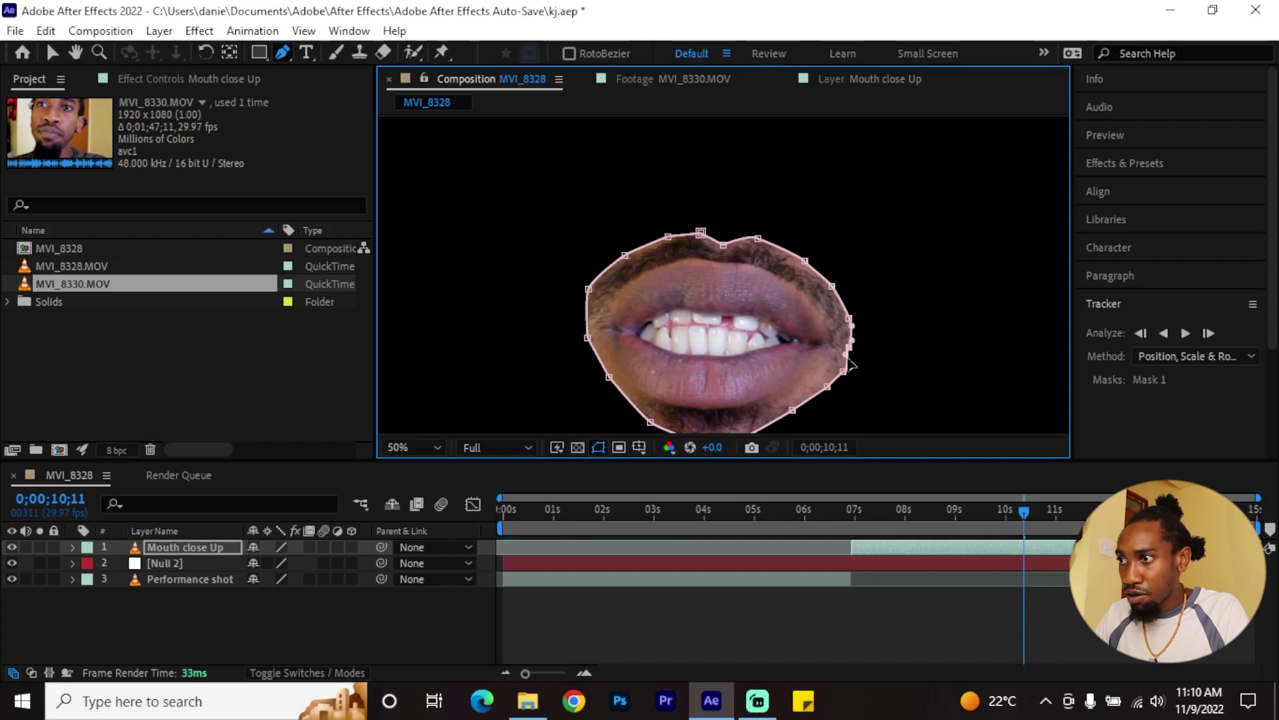
click(853, 509)
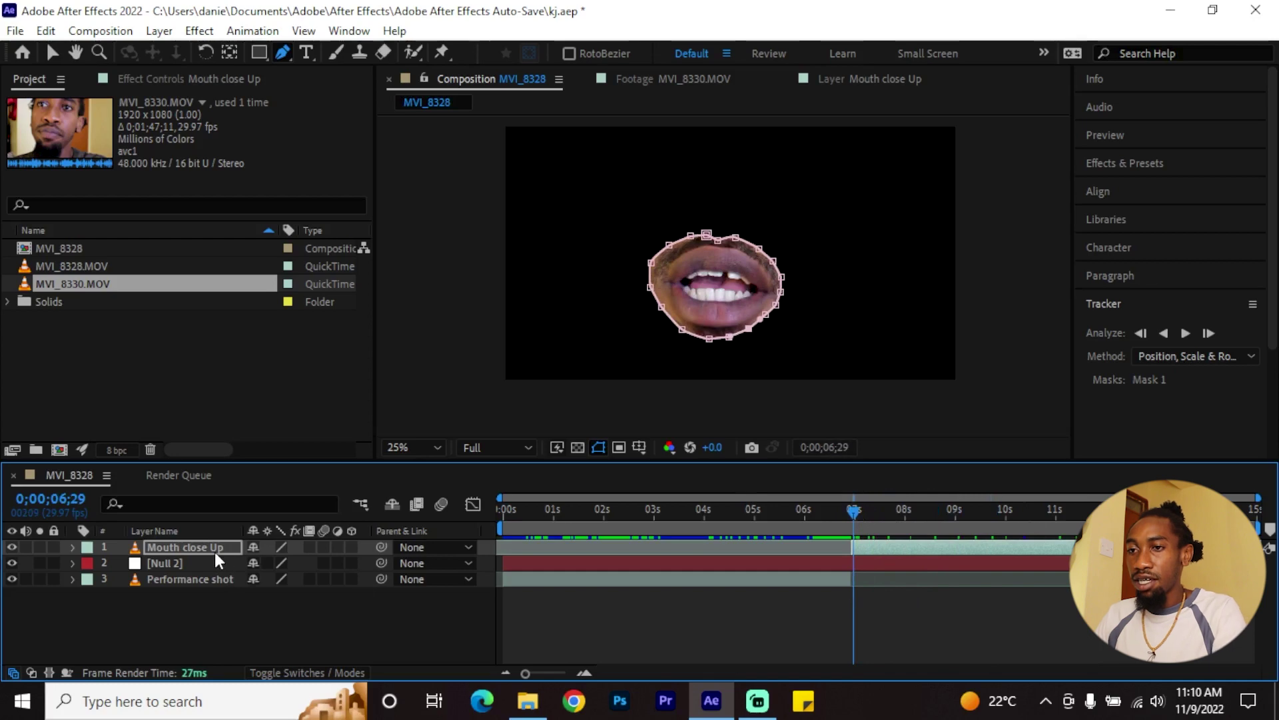
Step: Show Mask 1, slide the Mouth close Up layer to the timeline start and jump to frame 0
key(m)
key(m)
key(m)
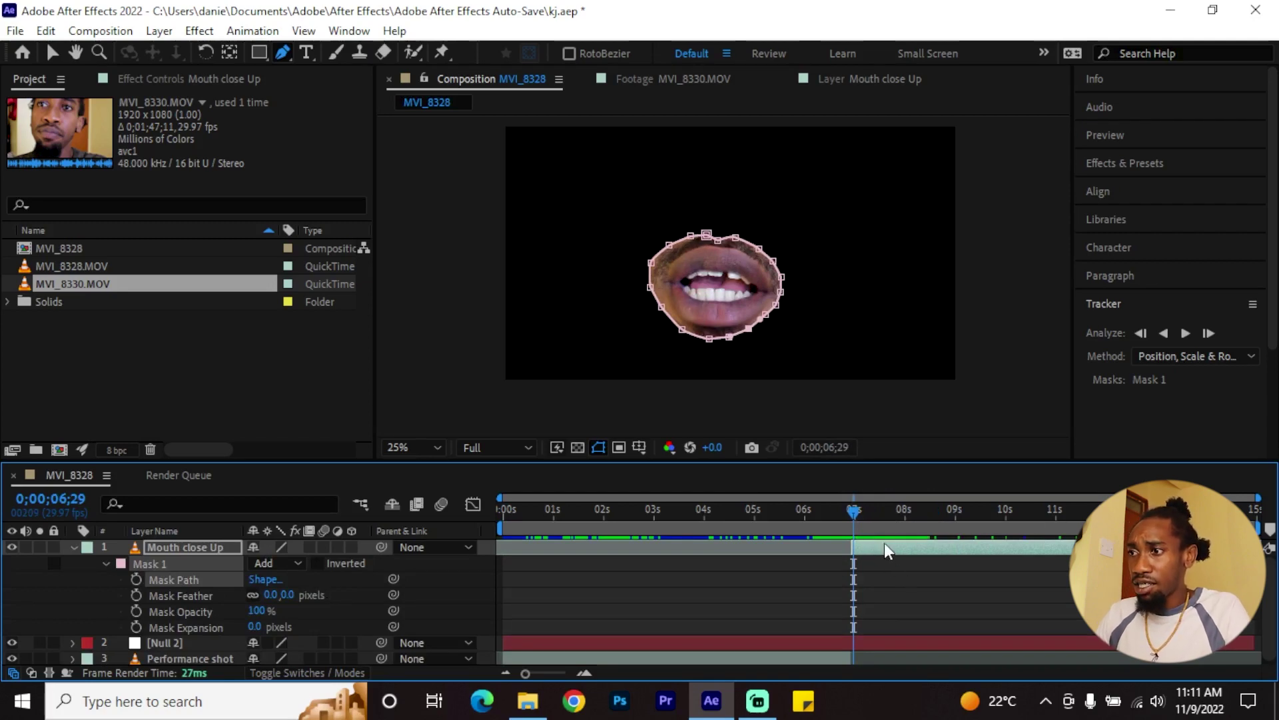
drag(927, 547, 581, 546)
click(508, 510)
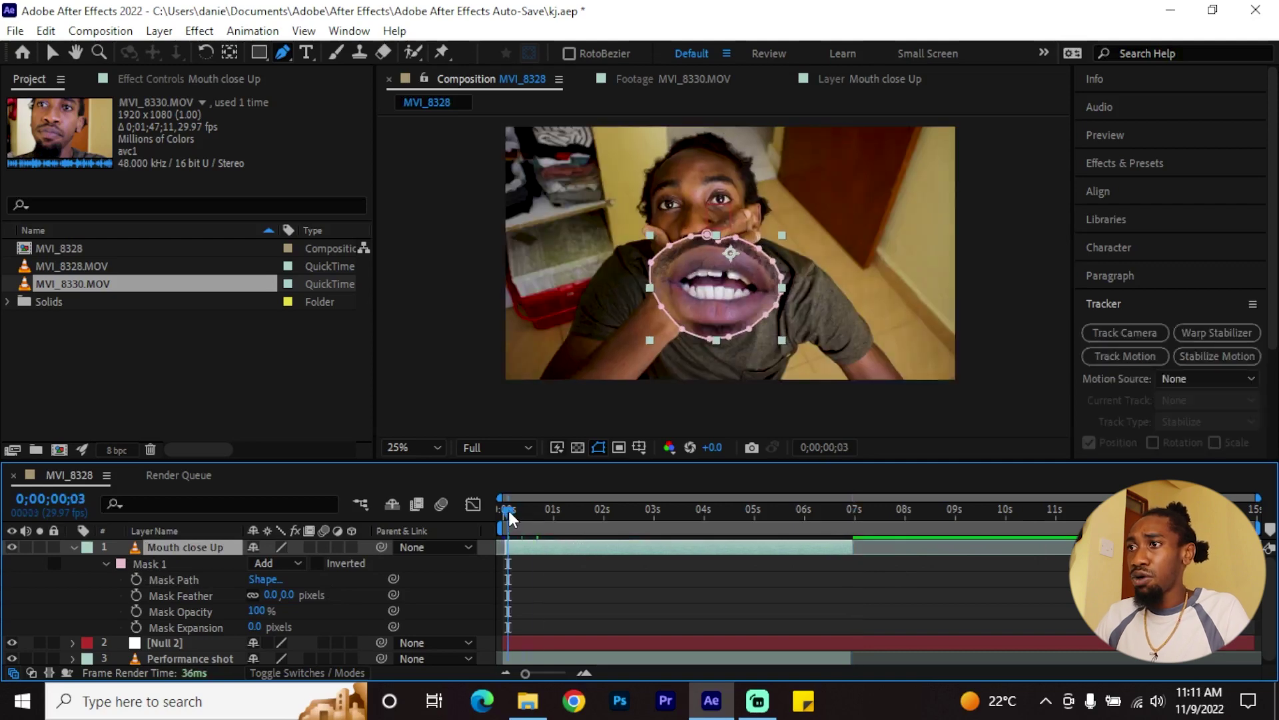
click(53, 53)
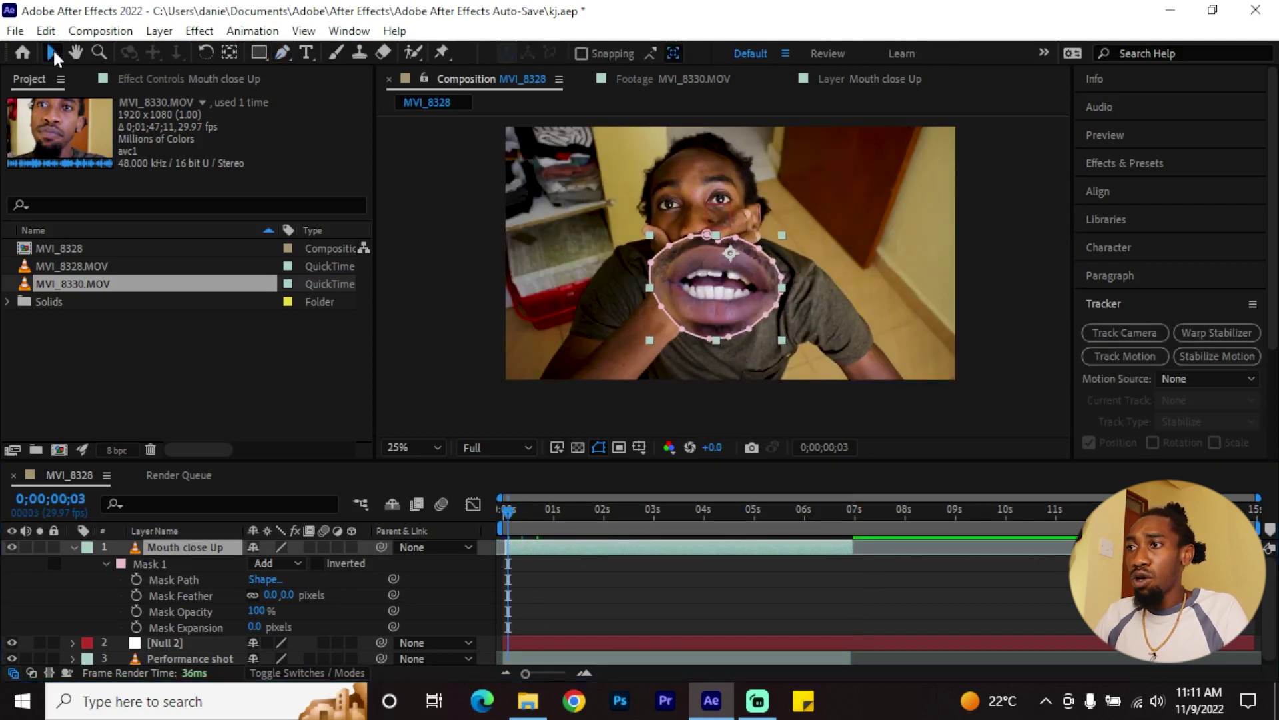
Step: Scale the Mouth close Up layer down to 41%
key(s)
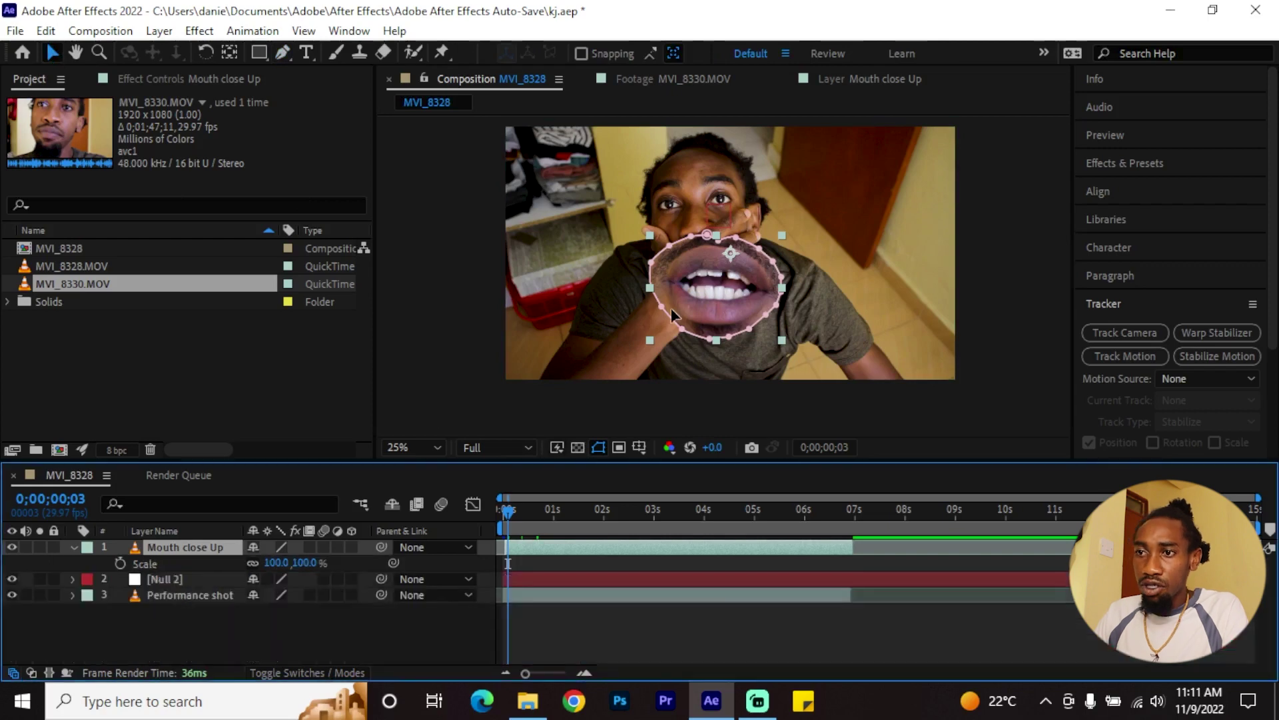
drag(275, 563, 247, 563)
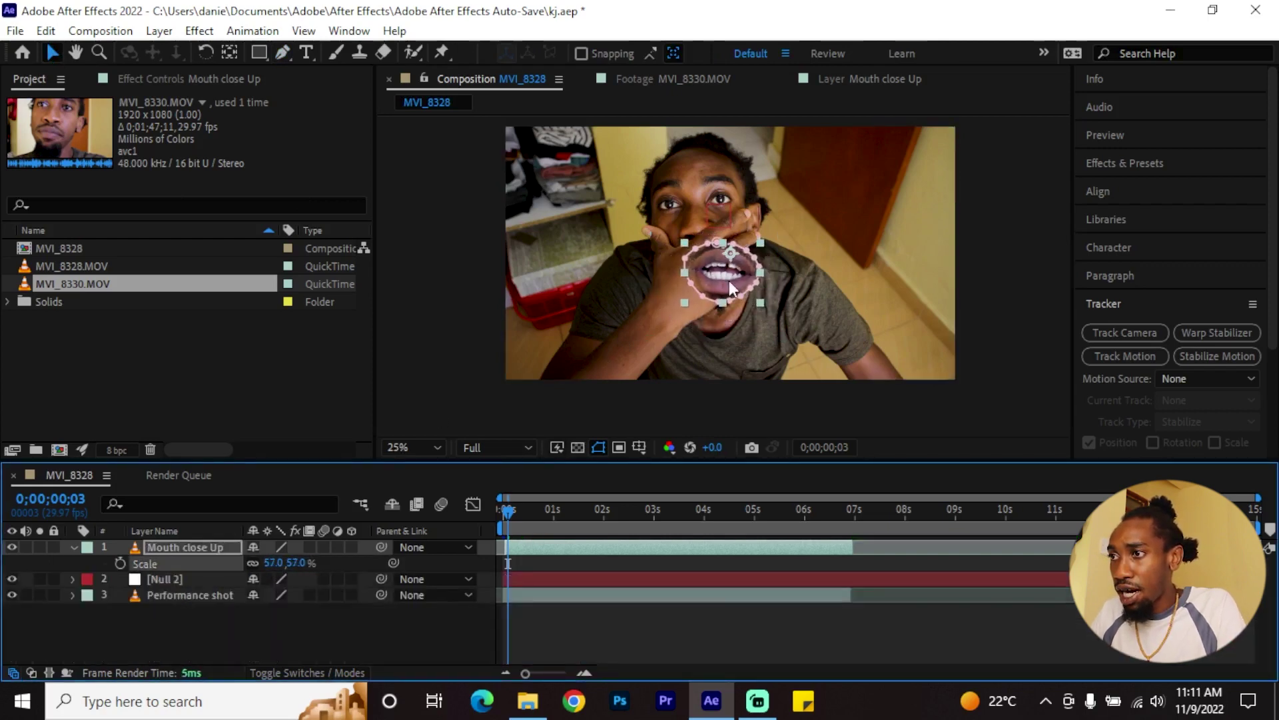
scroll(729, 281, up, 4)
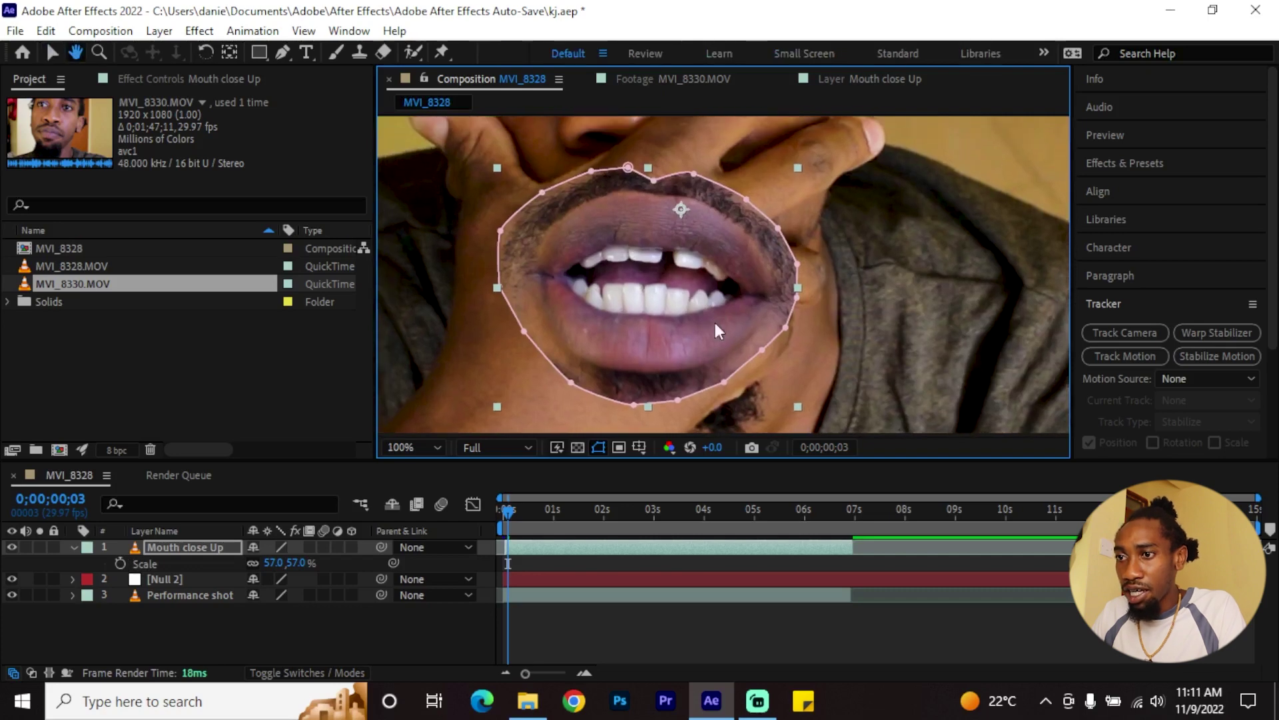
drag(268, 563, 258, 564)
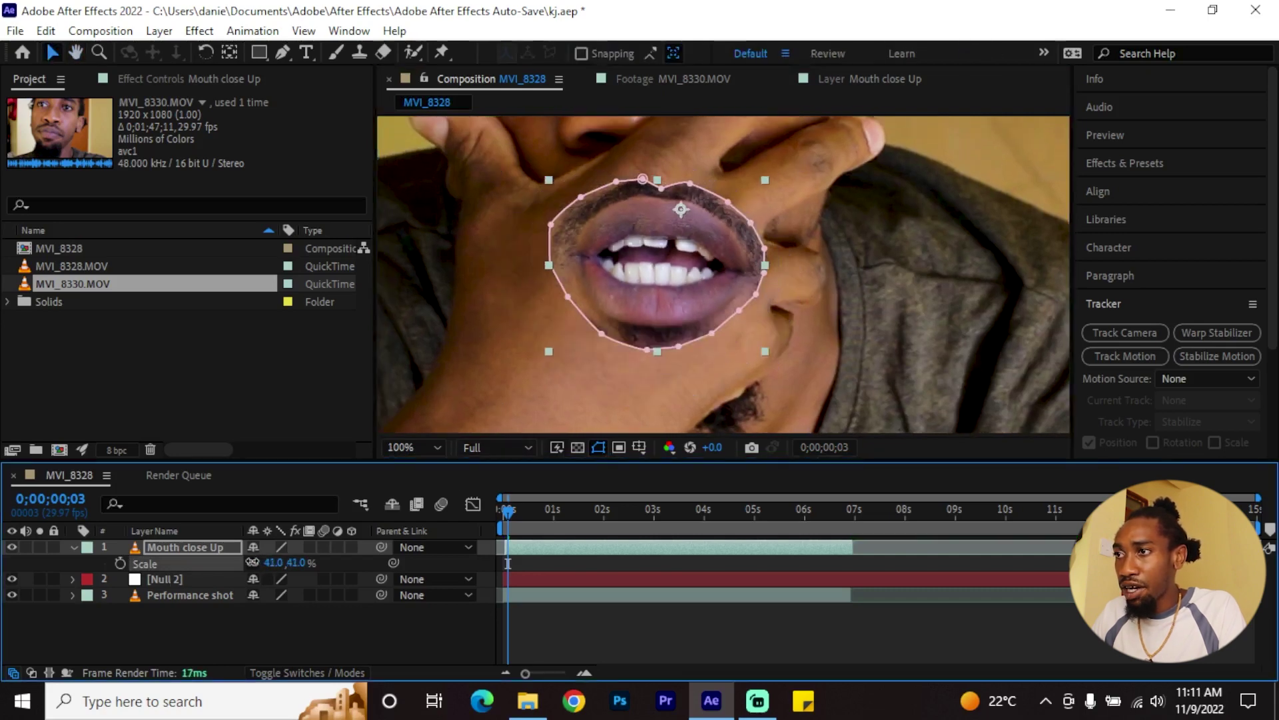
scroll(698, 295, down, 2)
Step: Tilt the mouth to -2° and position it on the hand below the nose
drag(698, 294, 687, 296)
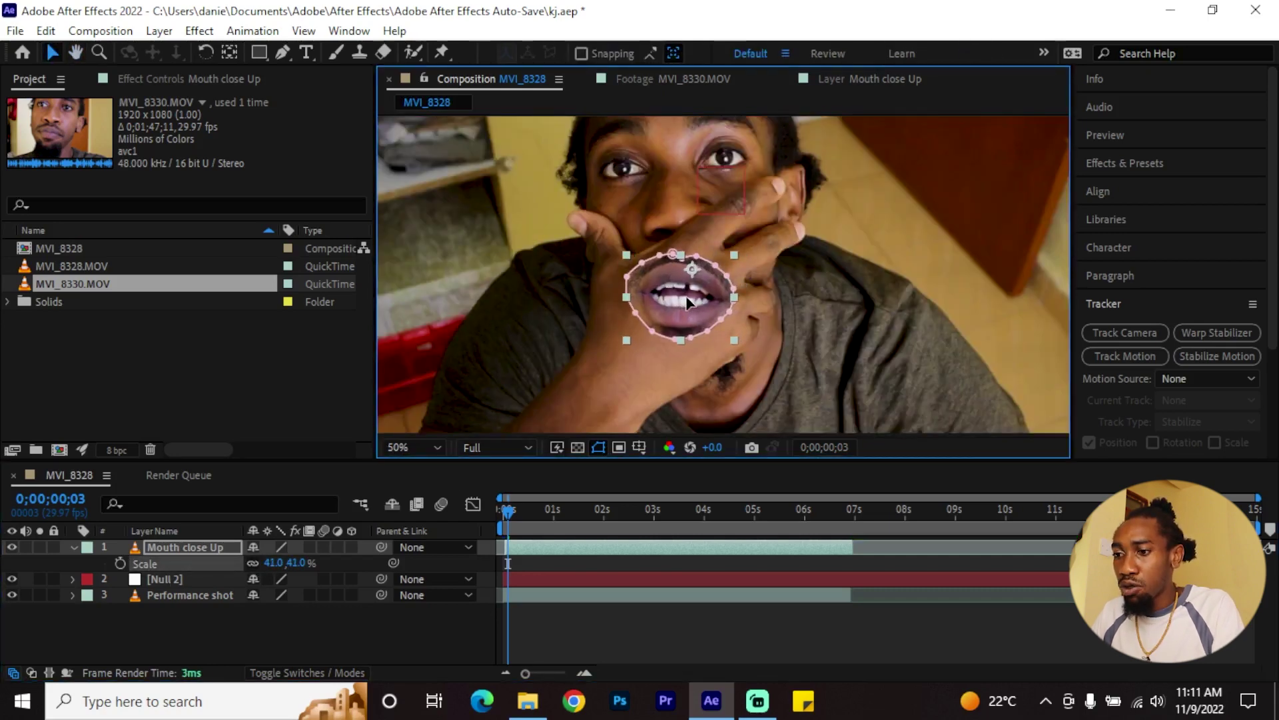
key(r)
drag(276, 563, 270, 562)
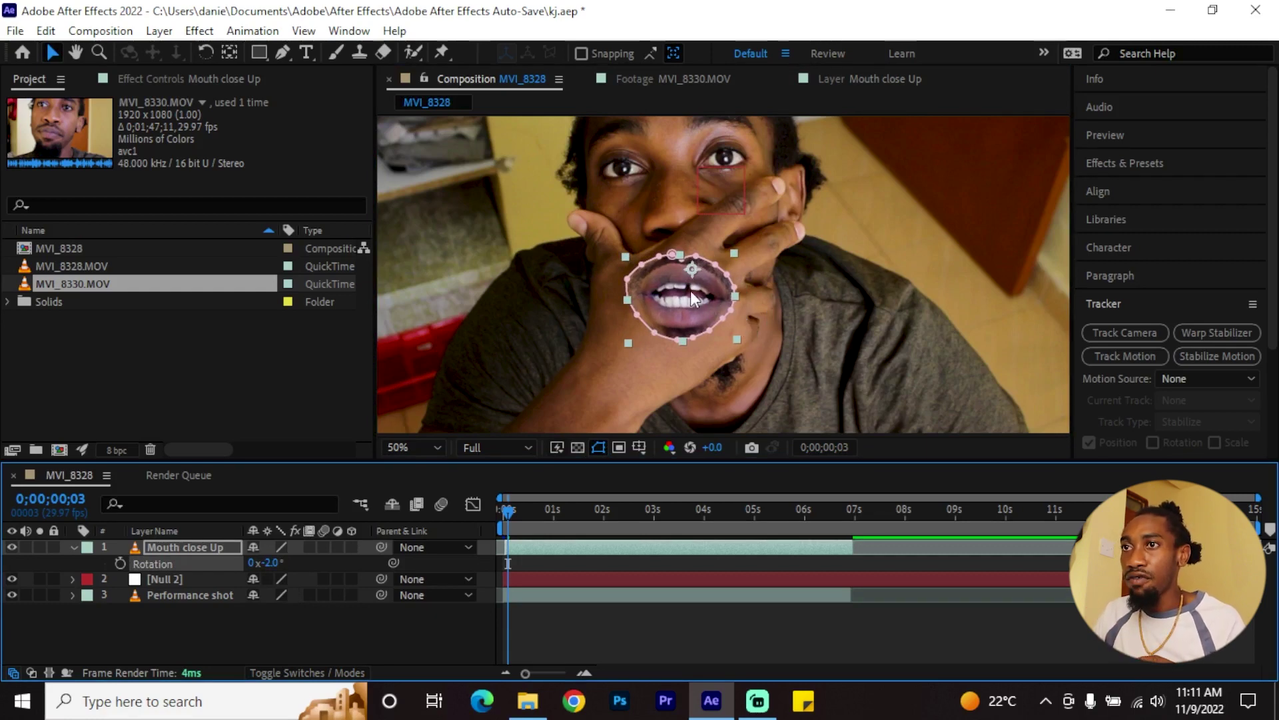
drag(678, 301, 684, 310)
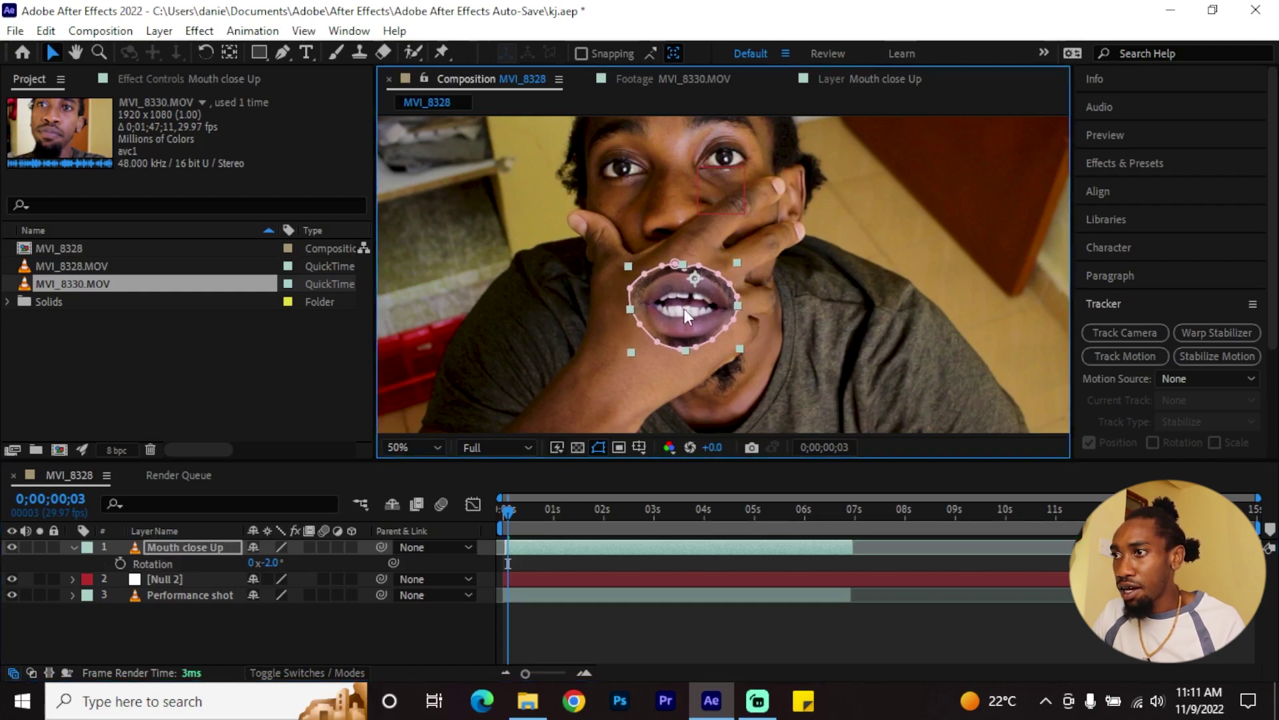
click(917, 656)
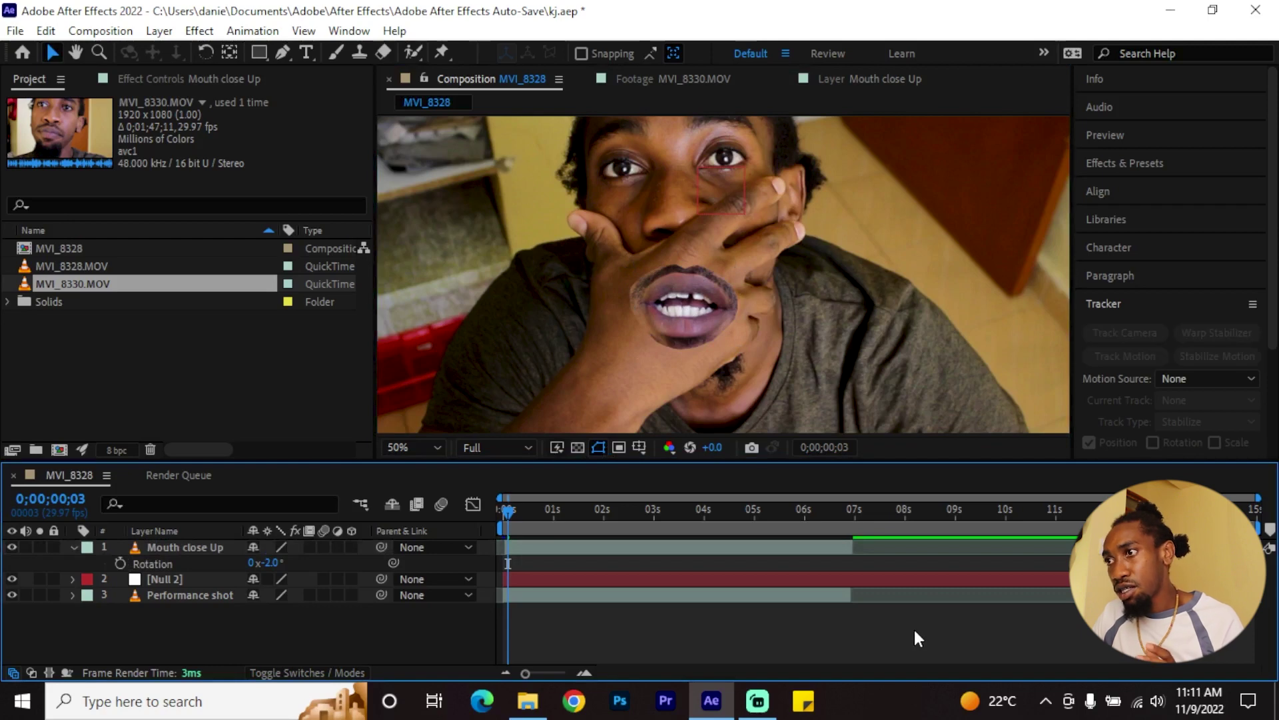
Step: Give the Mouth close Up mask a 50-pixel feather and check the soft edge
click(655, 306)
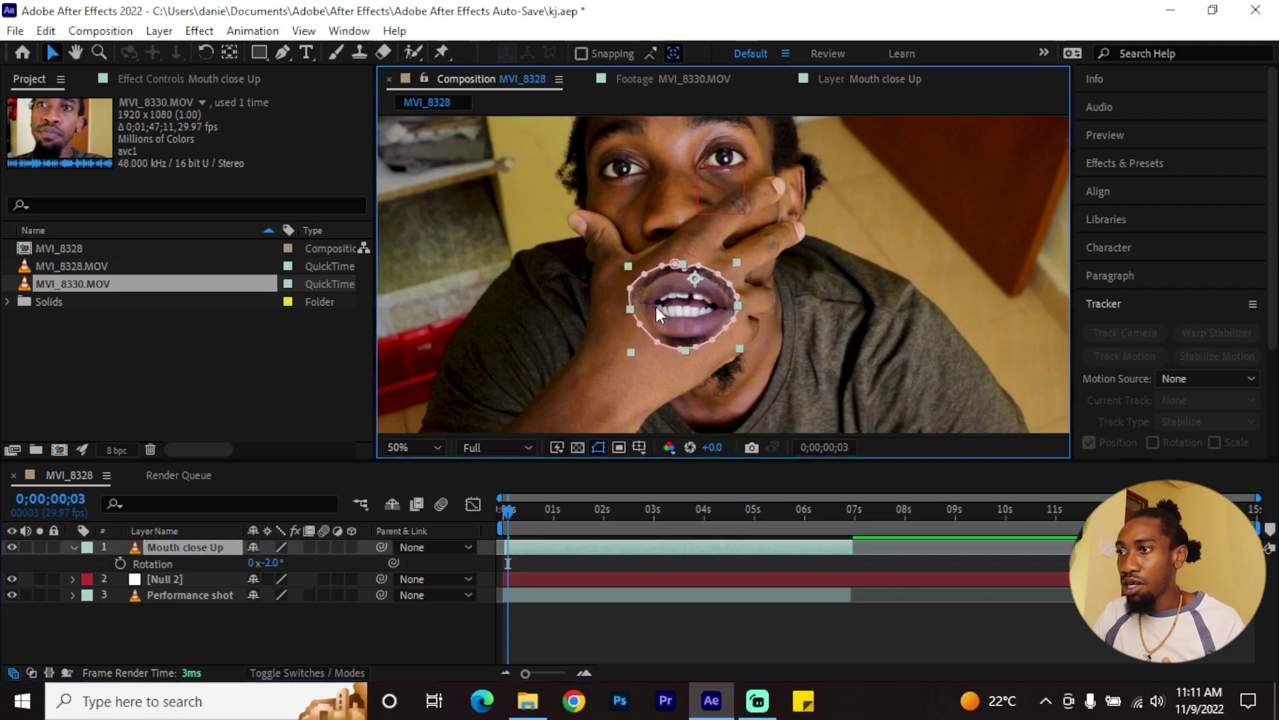
click(909, 601)
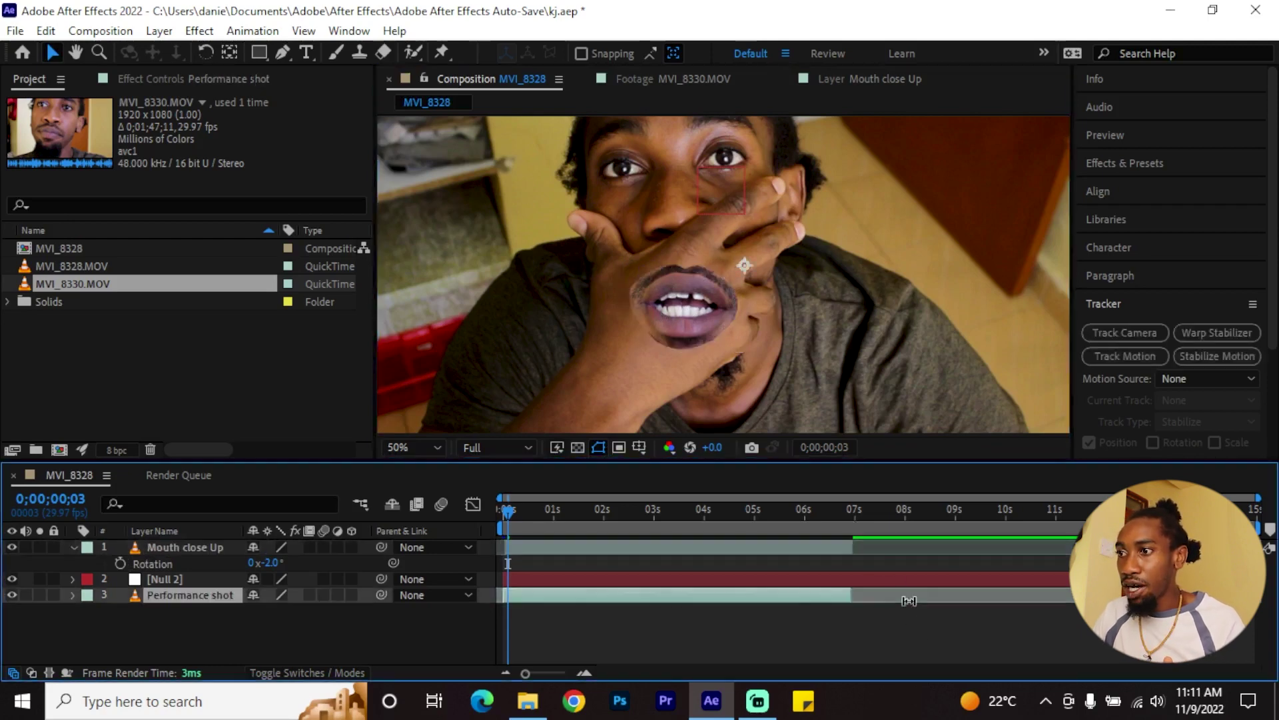
click(756, 548)
key(m)
key(m)
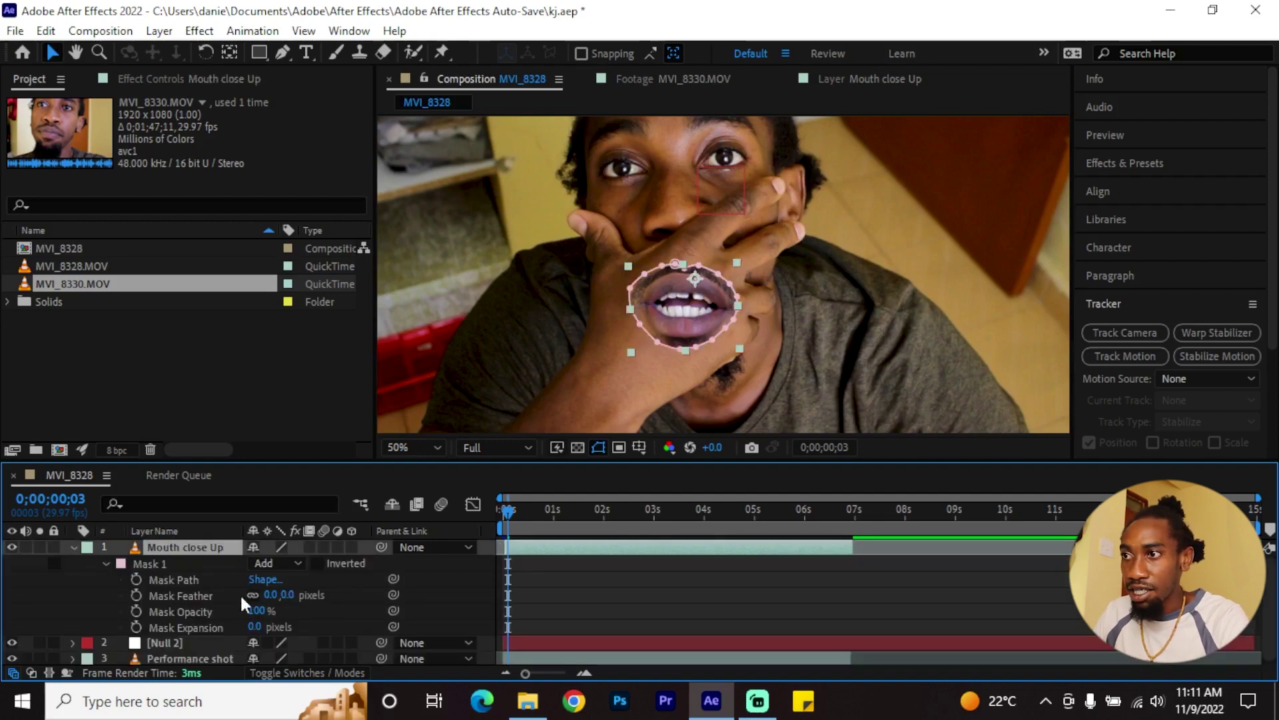
drag(273, 596, 321, 595)
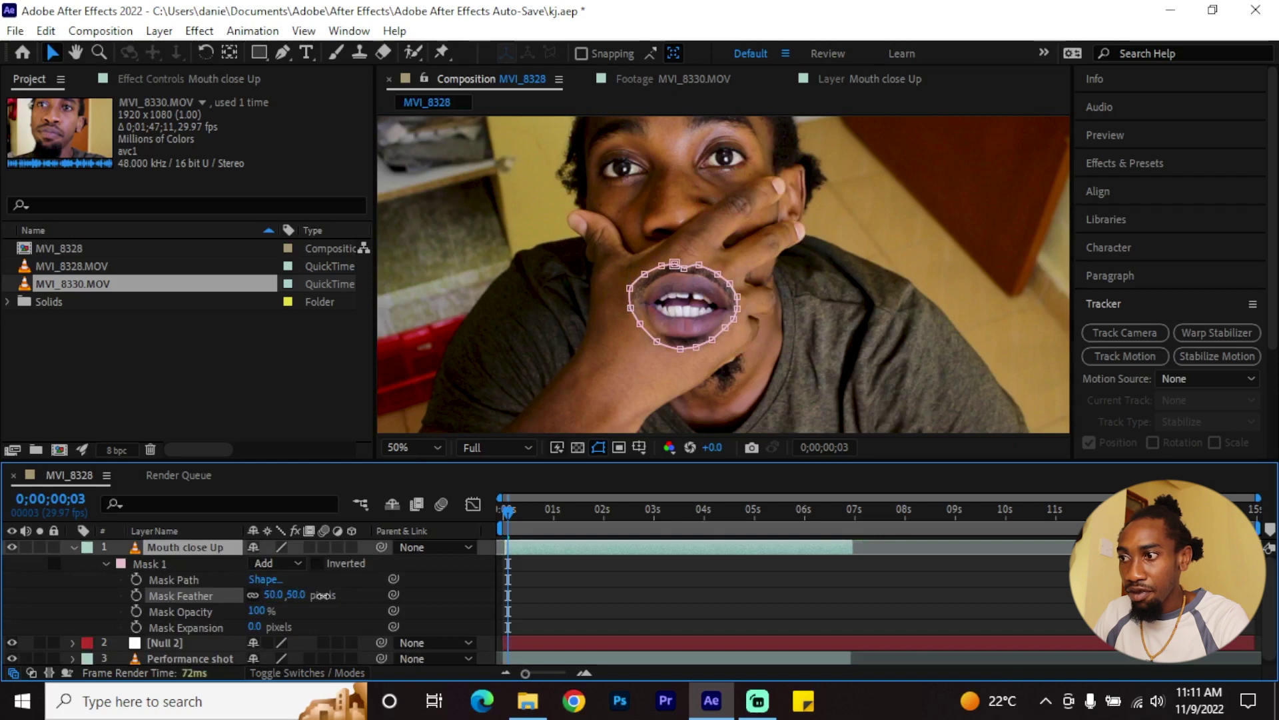
click(1001, 597)
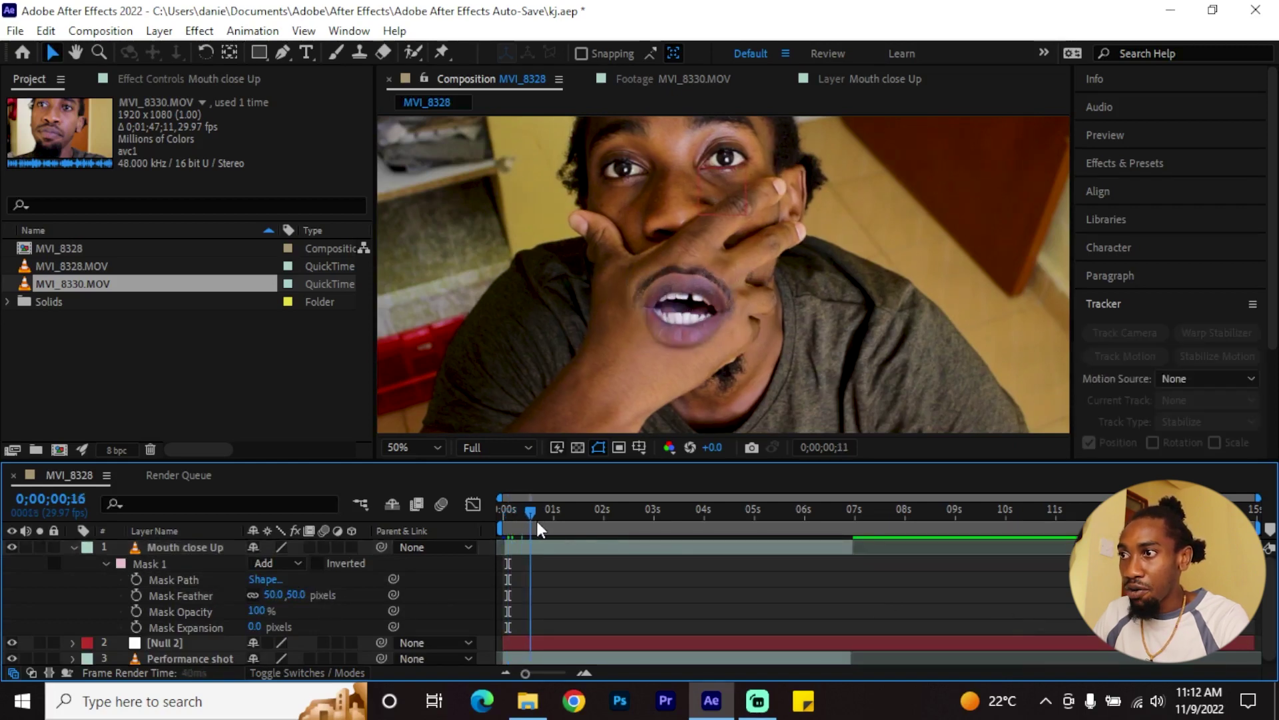
drag(537, 524, 563, 522)
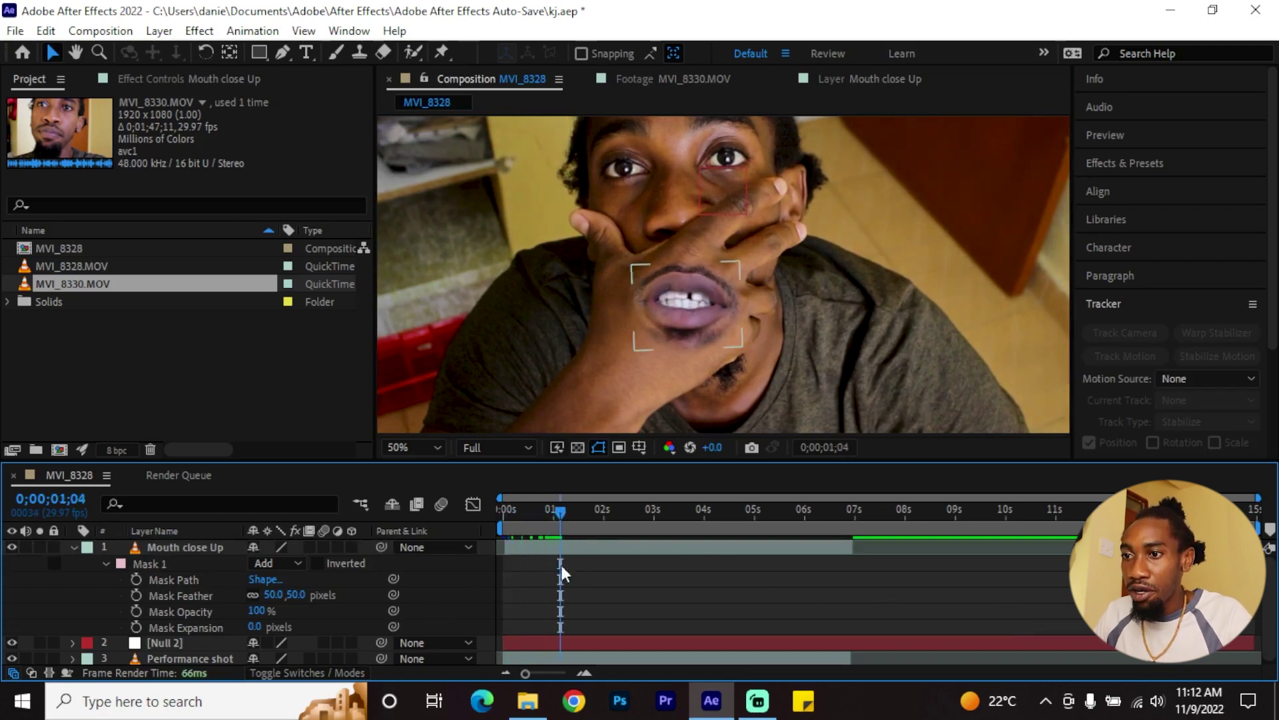
Step: Set the mask expansion to -23 pixels to pull the edge inward
click(255, 627)
drag(255, 627, 240, 627)
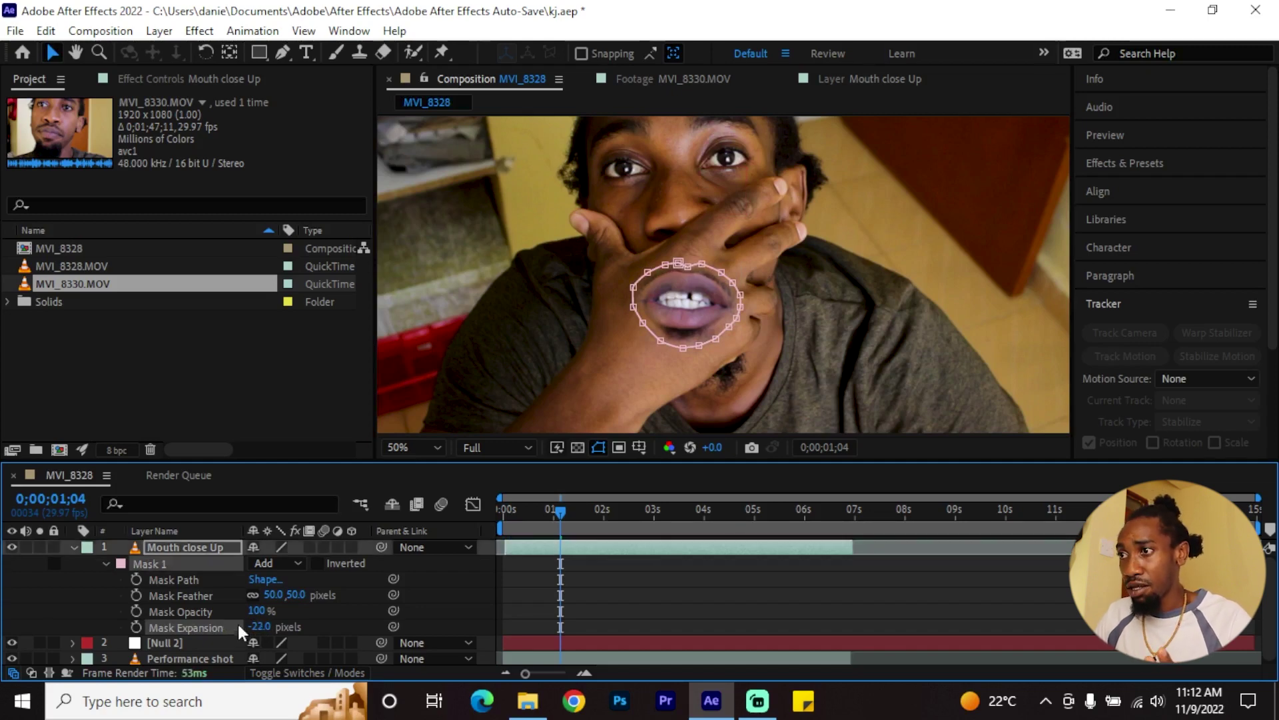
click(669, 619)
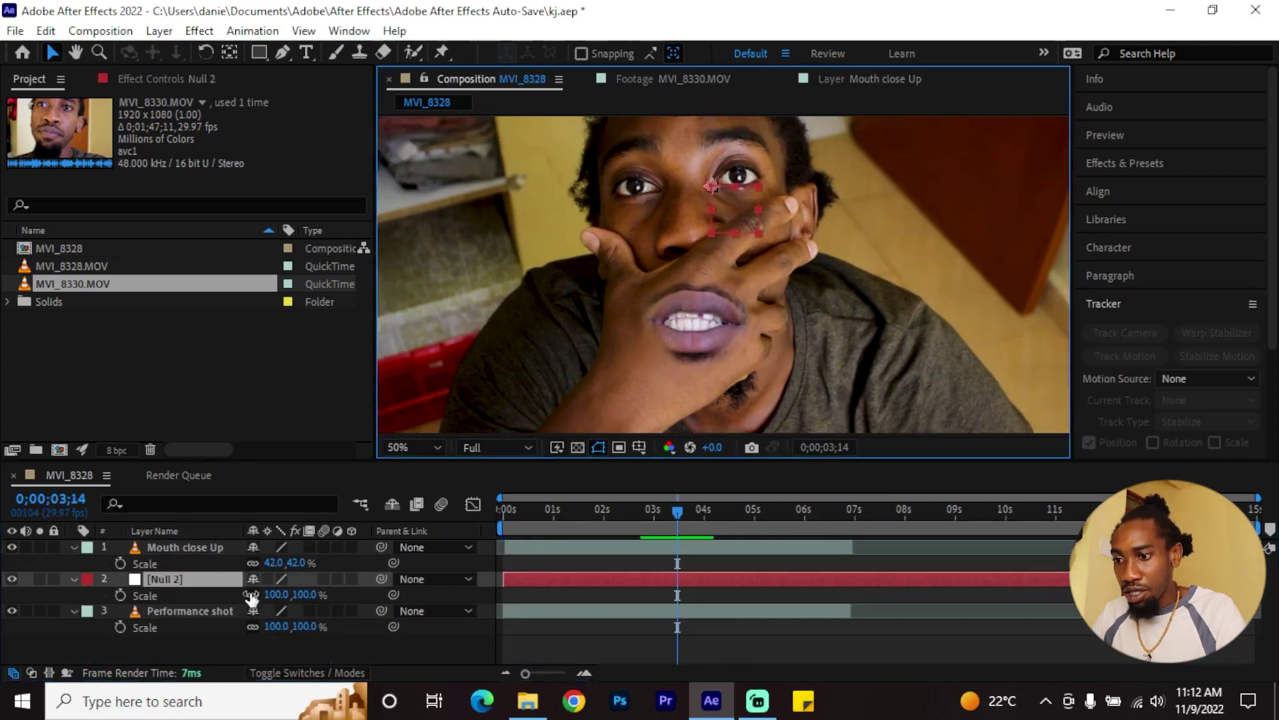
Step: Change the mouth's rotation to -7° to match the hand's angle
click(190, 551)
key(r)
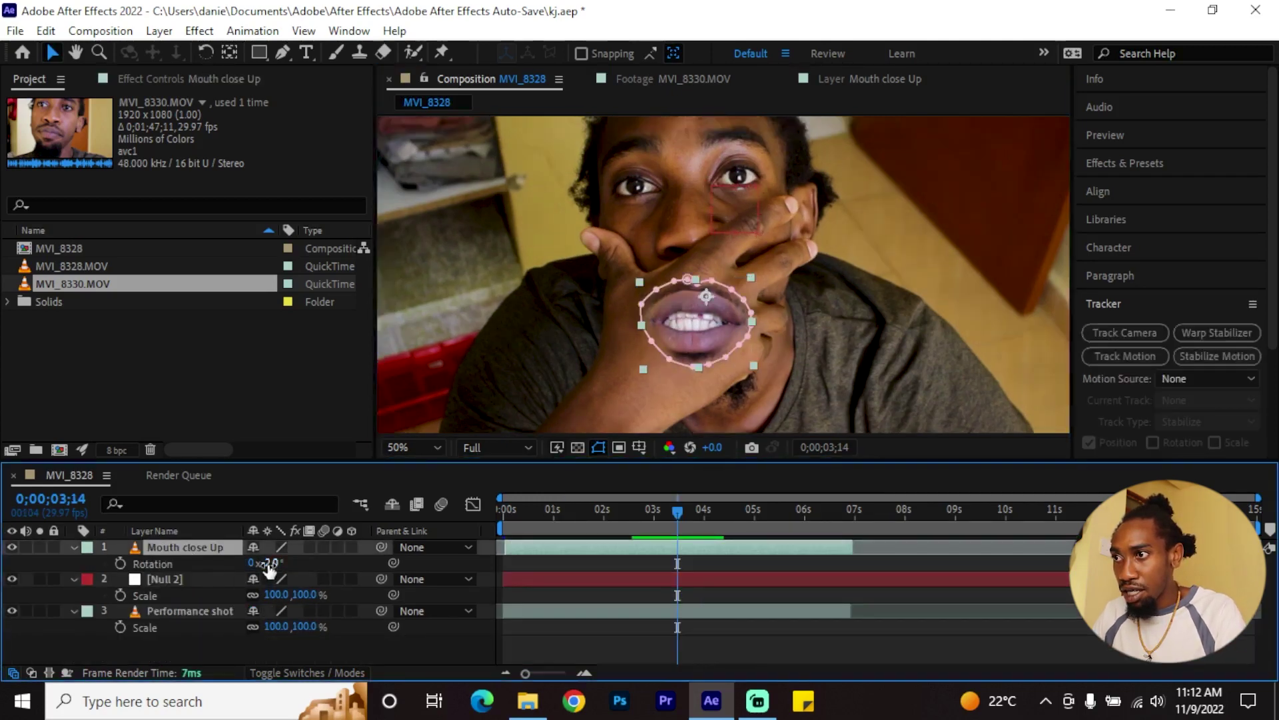
drag(268, 566, 264, 564)
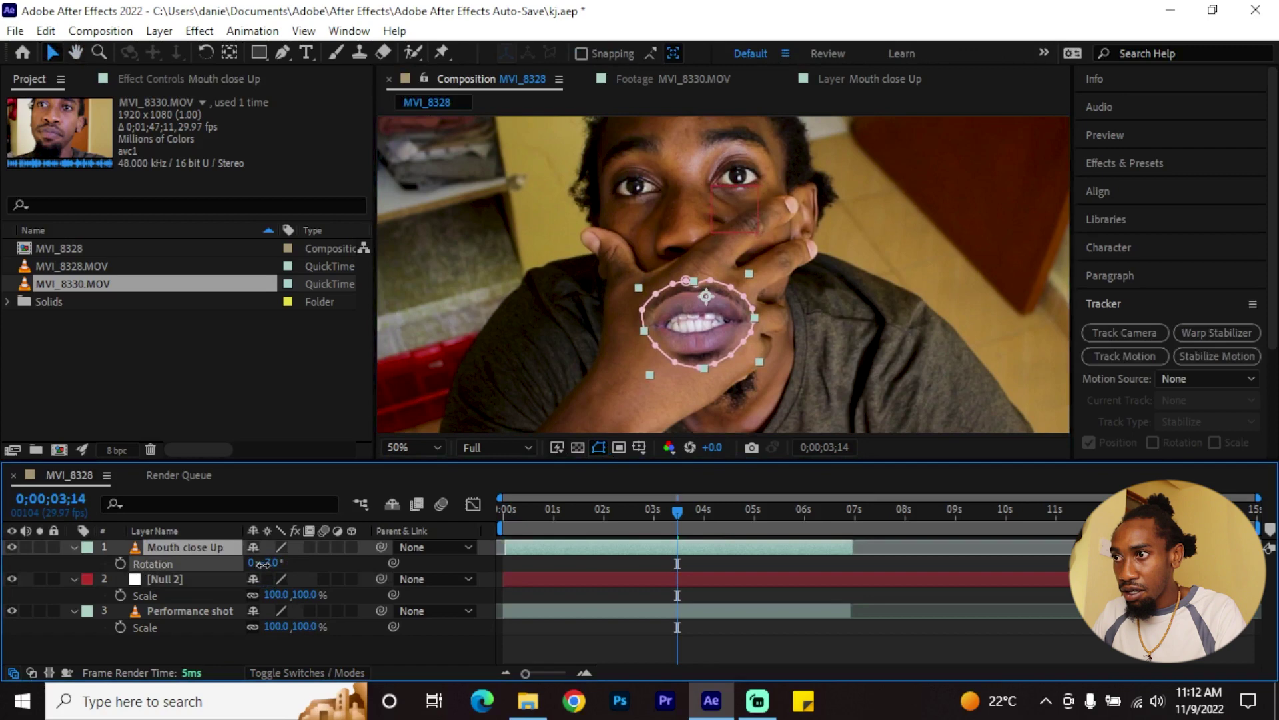
click(968, 599)
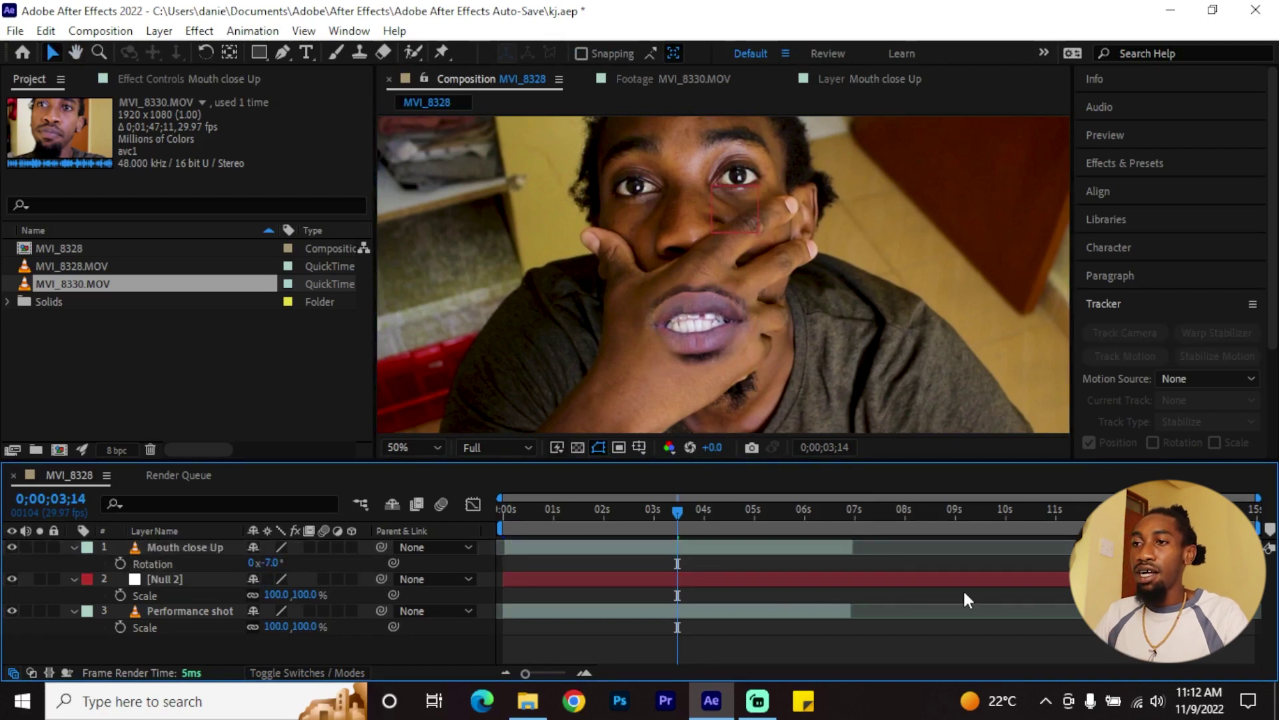
Step: Parent Mouth close Up to Null 2 and return the time indicator to 0
click(187, 552)
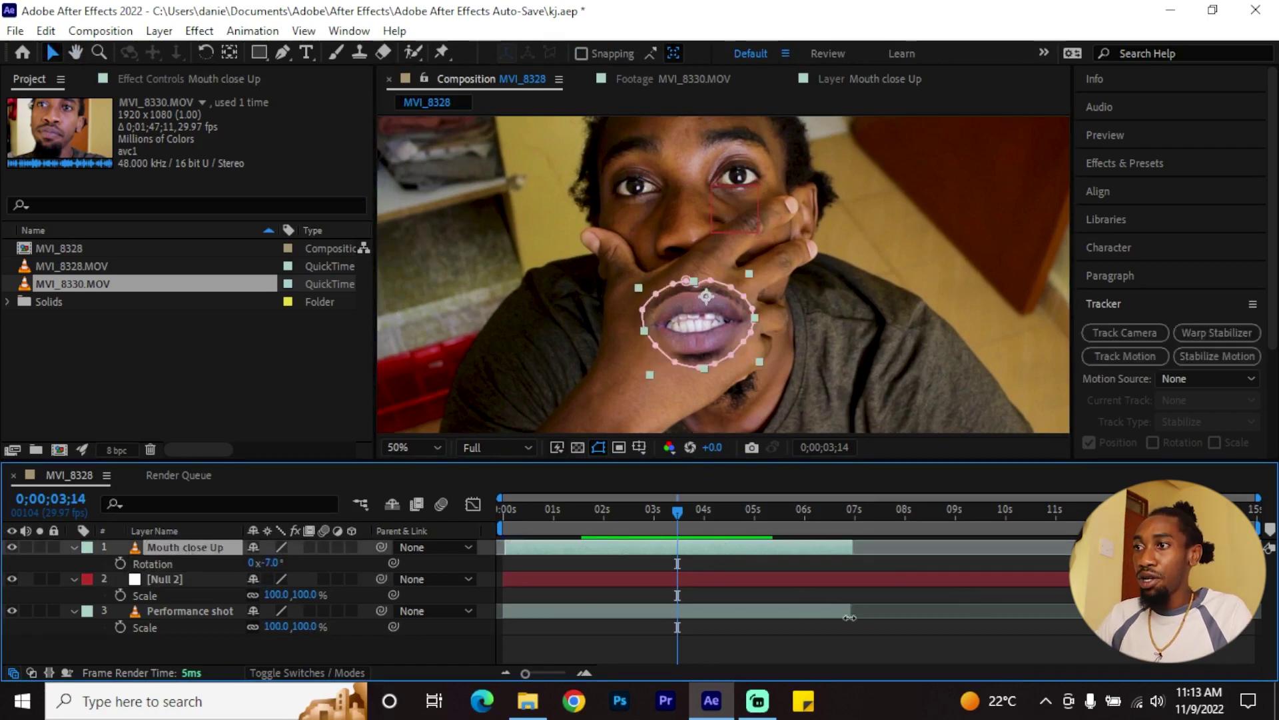
click(928, 586)
click(199, 548)
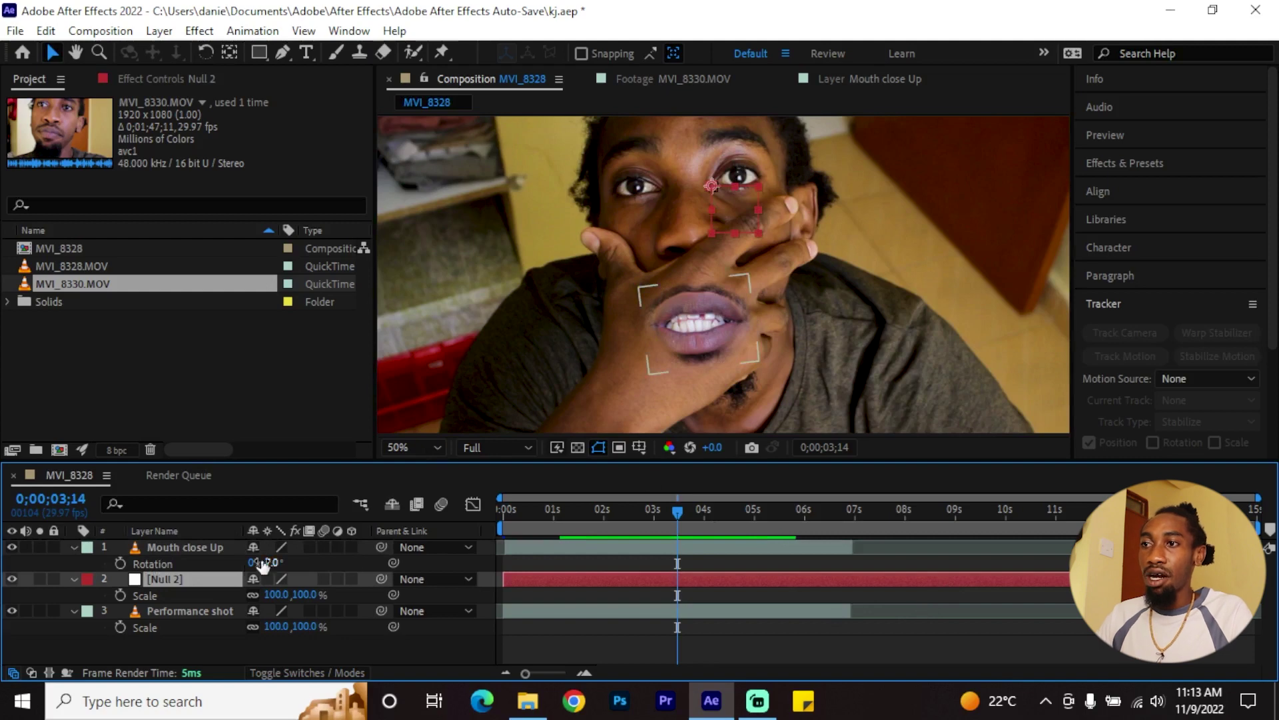
click(174, 580)
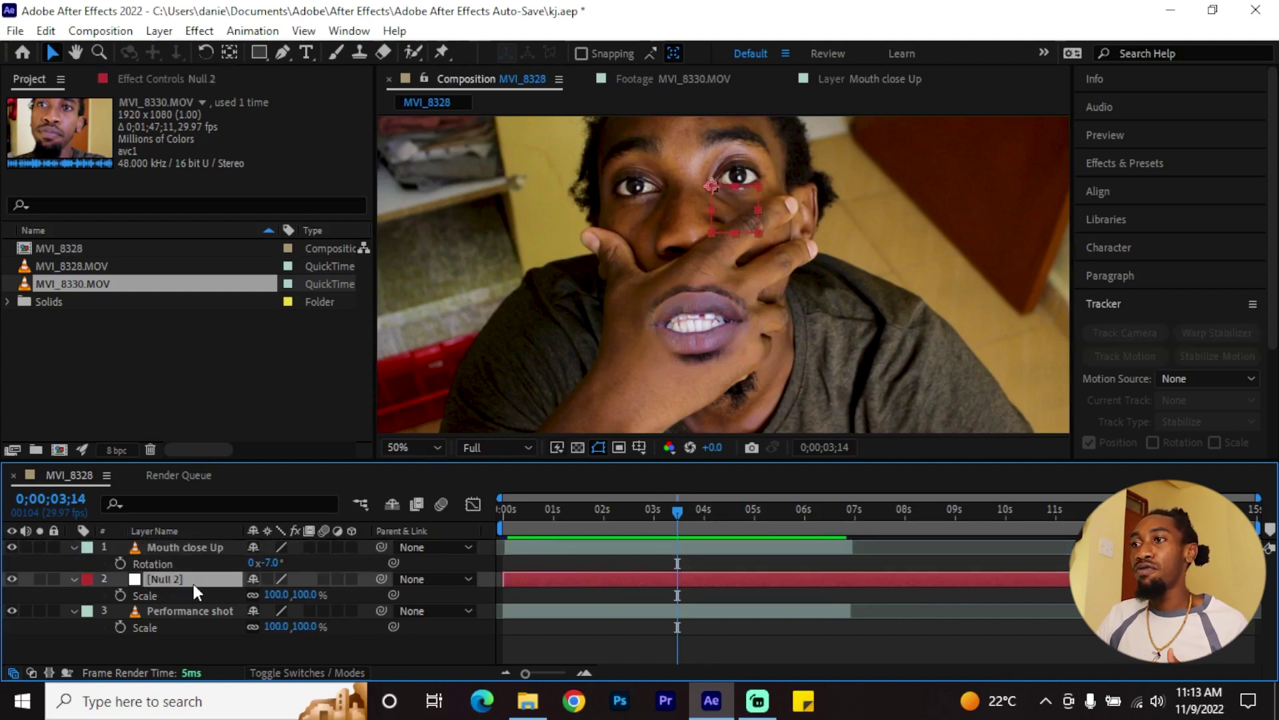
scroll(862, 285, down, 4)
click(205, 613)
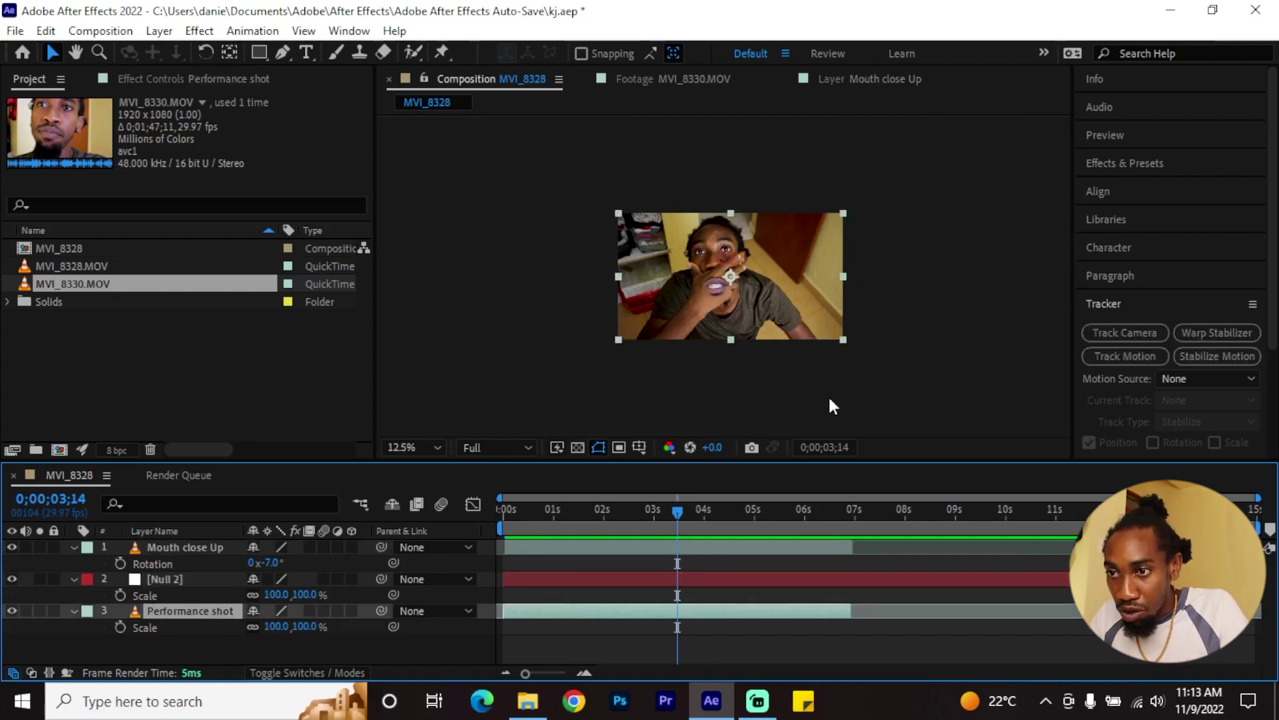
click(187, 543)
drag(381, 545, 181, 580)
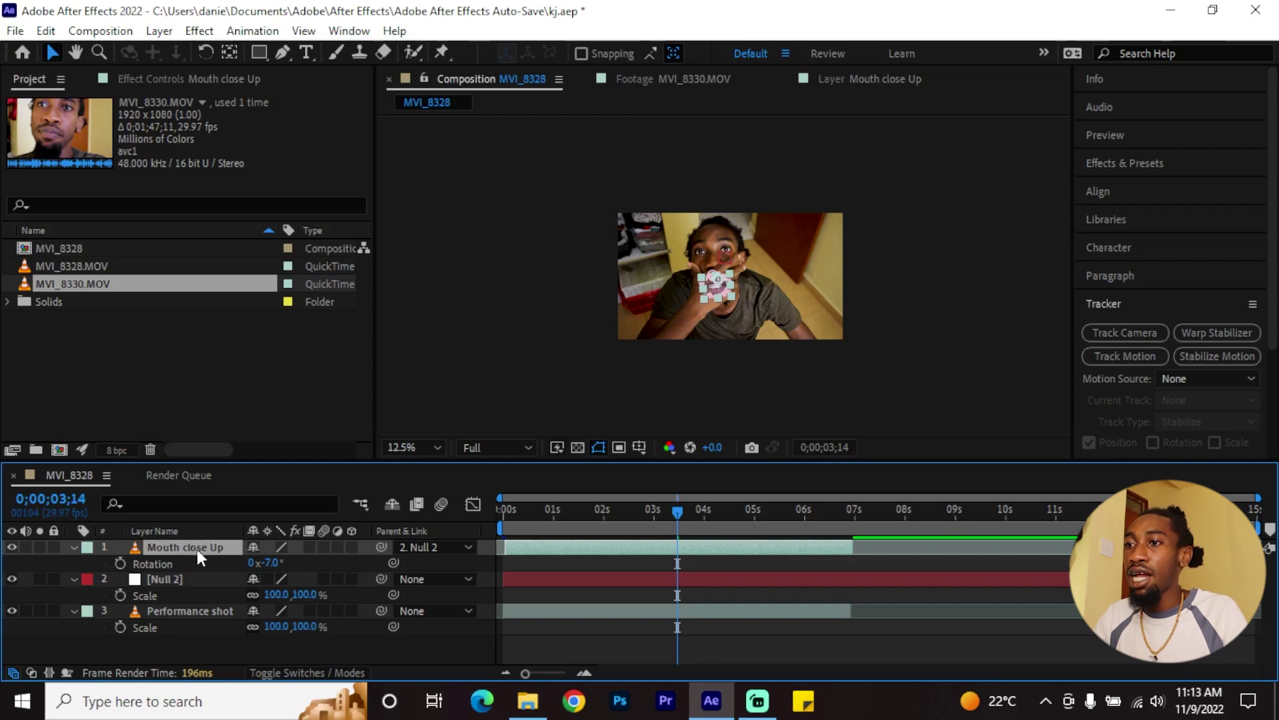
click(507, 523)
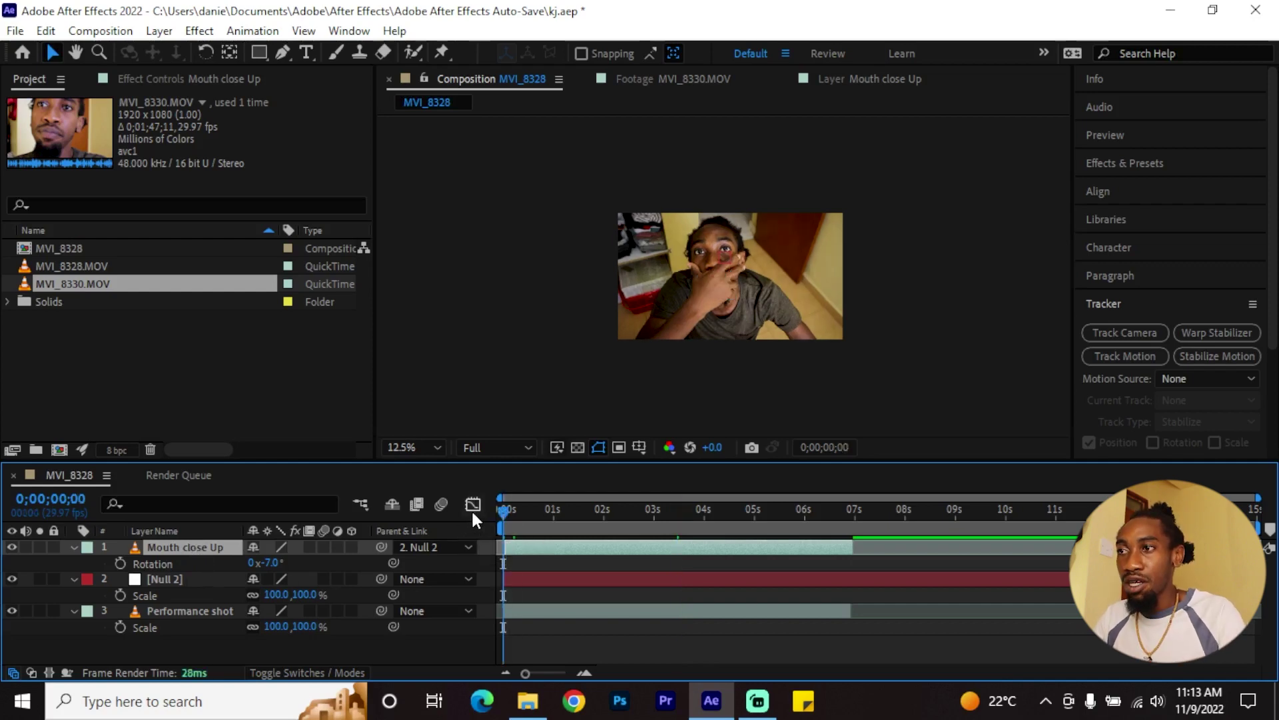
click(826, 361)
Step: Preview the composition at 25% zoom to check the mouth follows the hand
key(period)
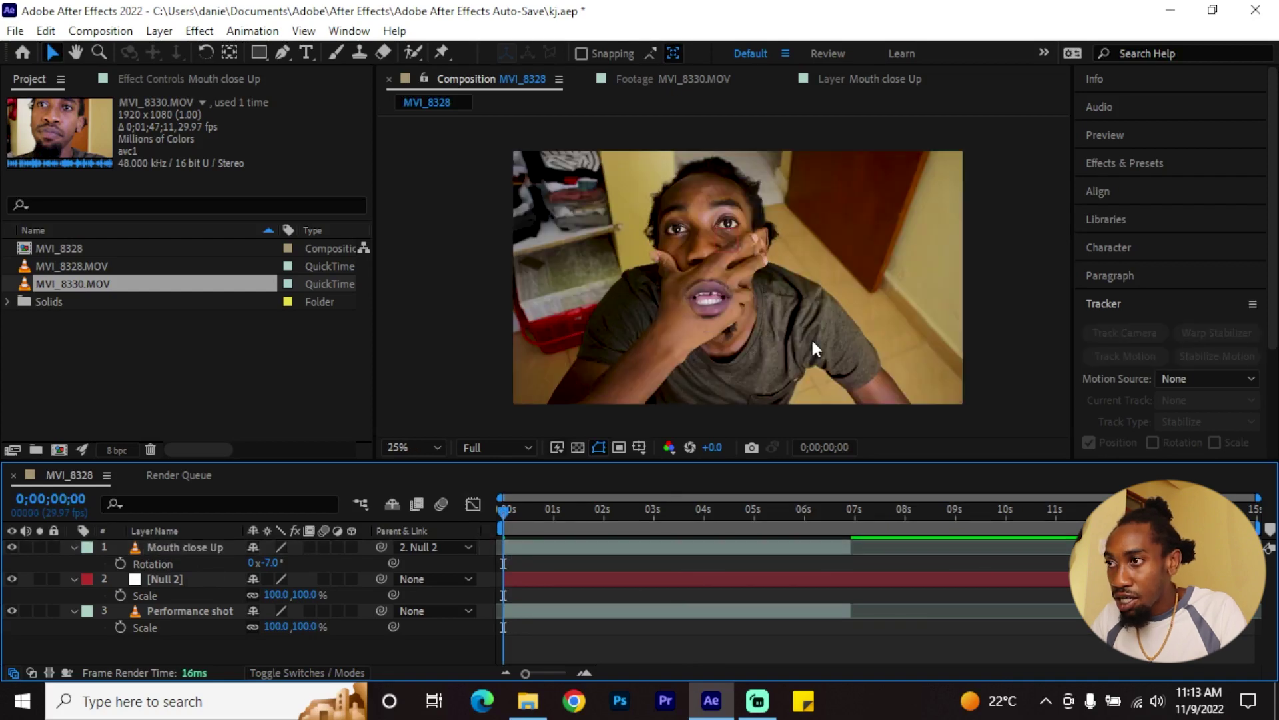
key(space)
key(space)
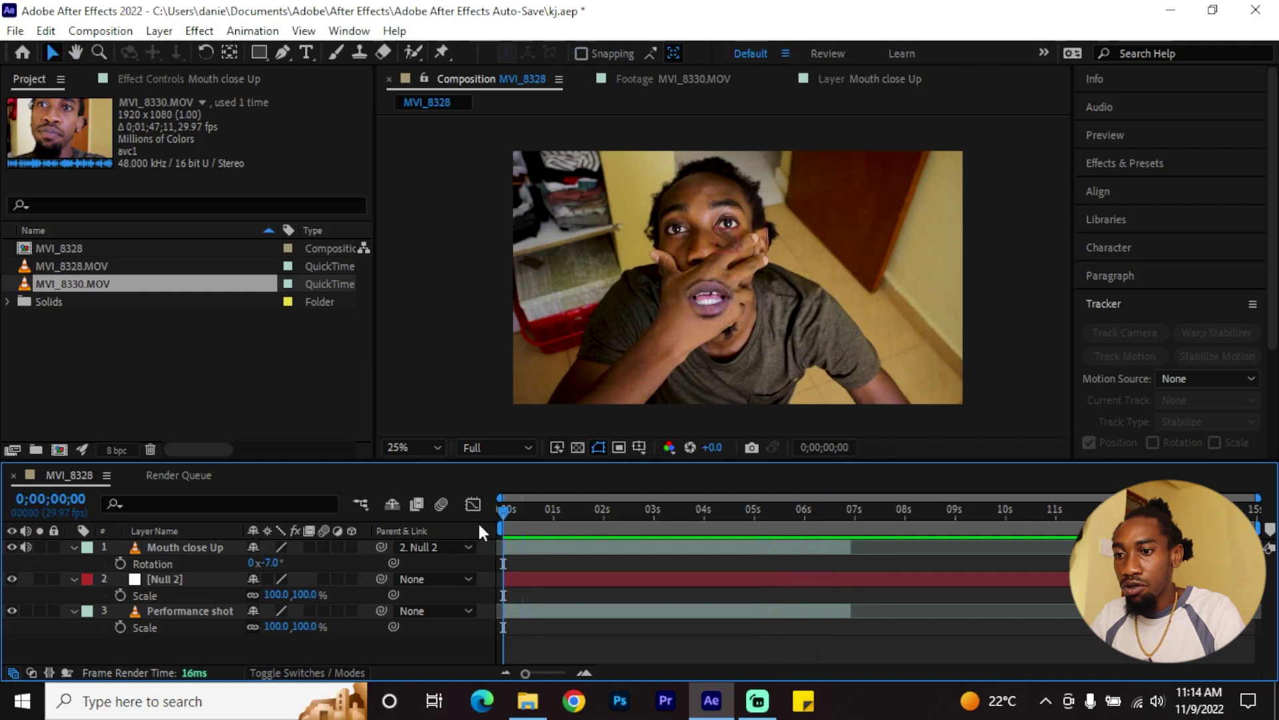
key(XF86AudioRaiseVolume)
key(space)
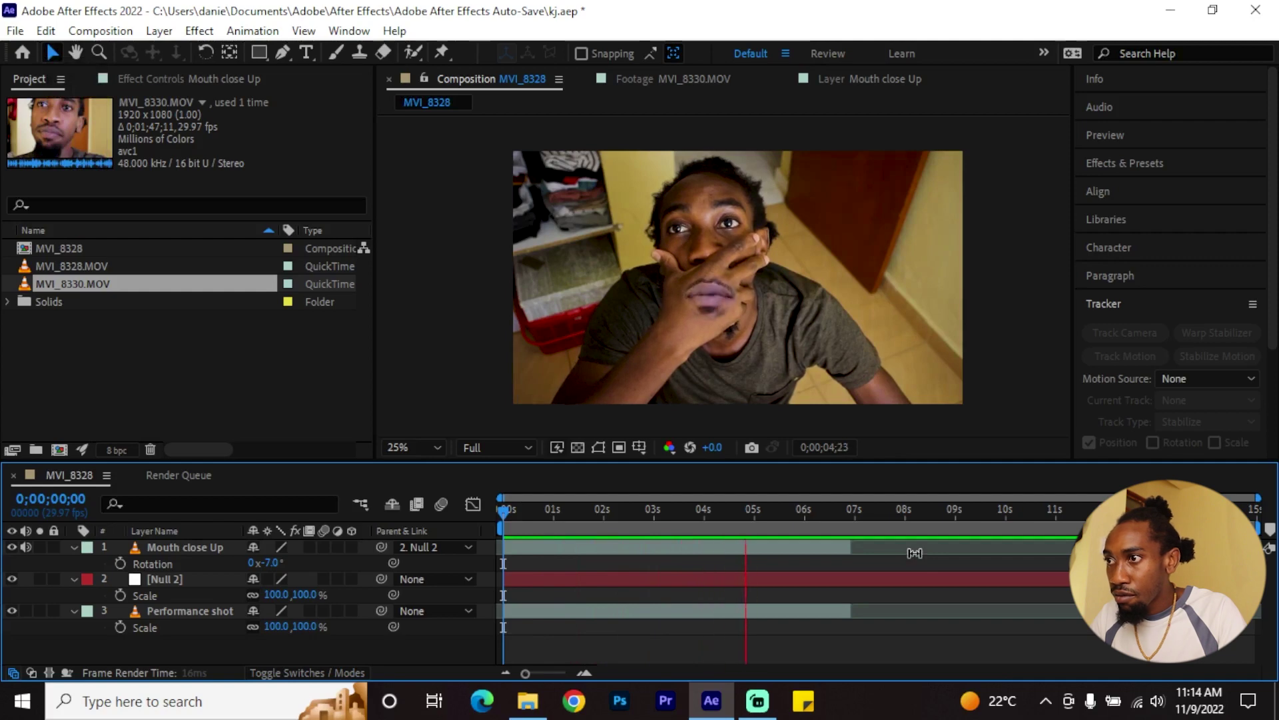
click(846, 561)
Step: Reveal the mouth's 46% Scale value and select Null 2
key(s)
click(977, 579)
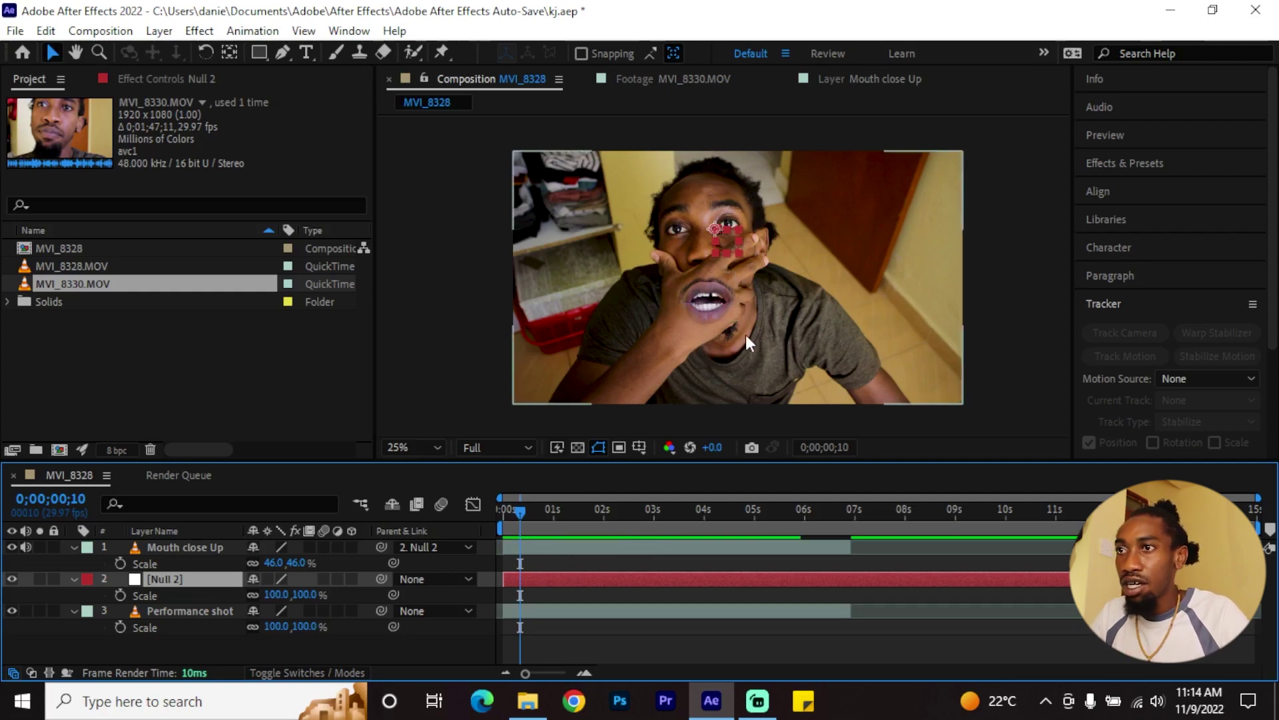
click(1125, 162)
Step: Apply the Curves effect from a 'curves' search to Mouth close Up
text(curves)
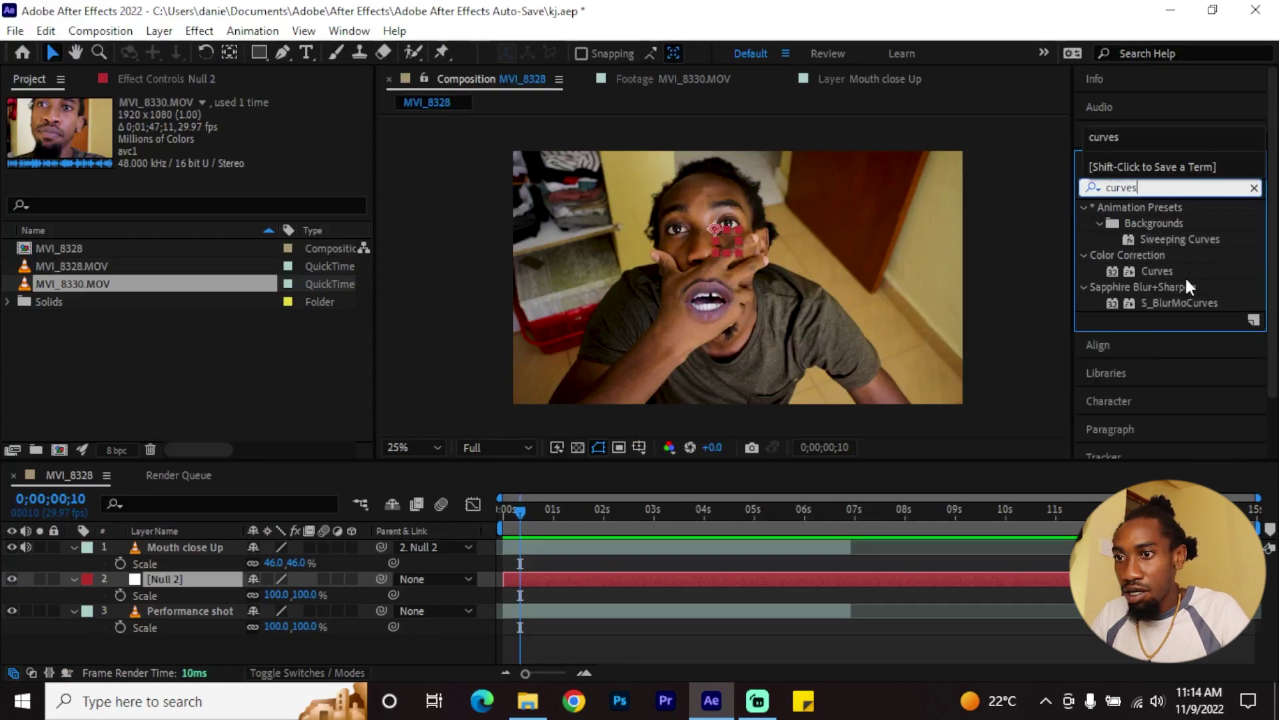
drag(1157, 271, 177, 550)
scroll(303, 268, down, 1)
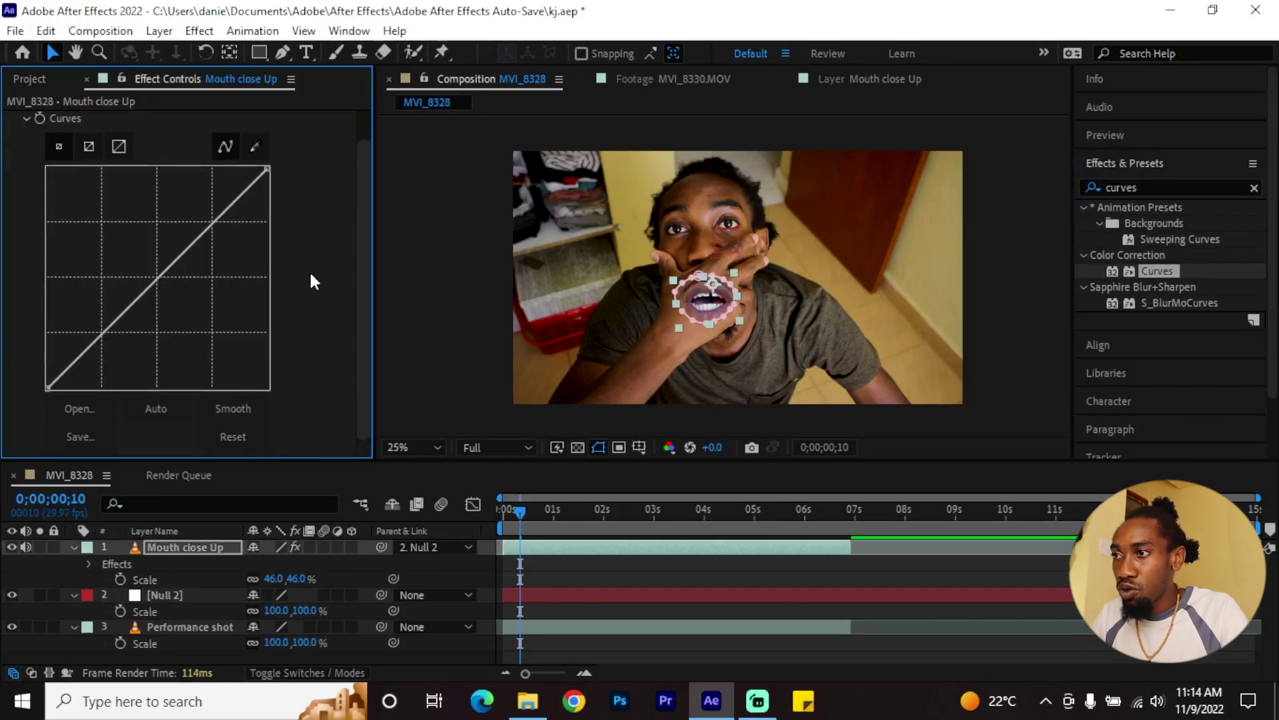
scroll(825, 286, up, 2)
click(846, 341)
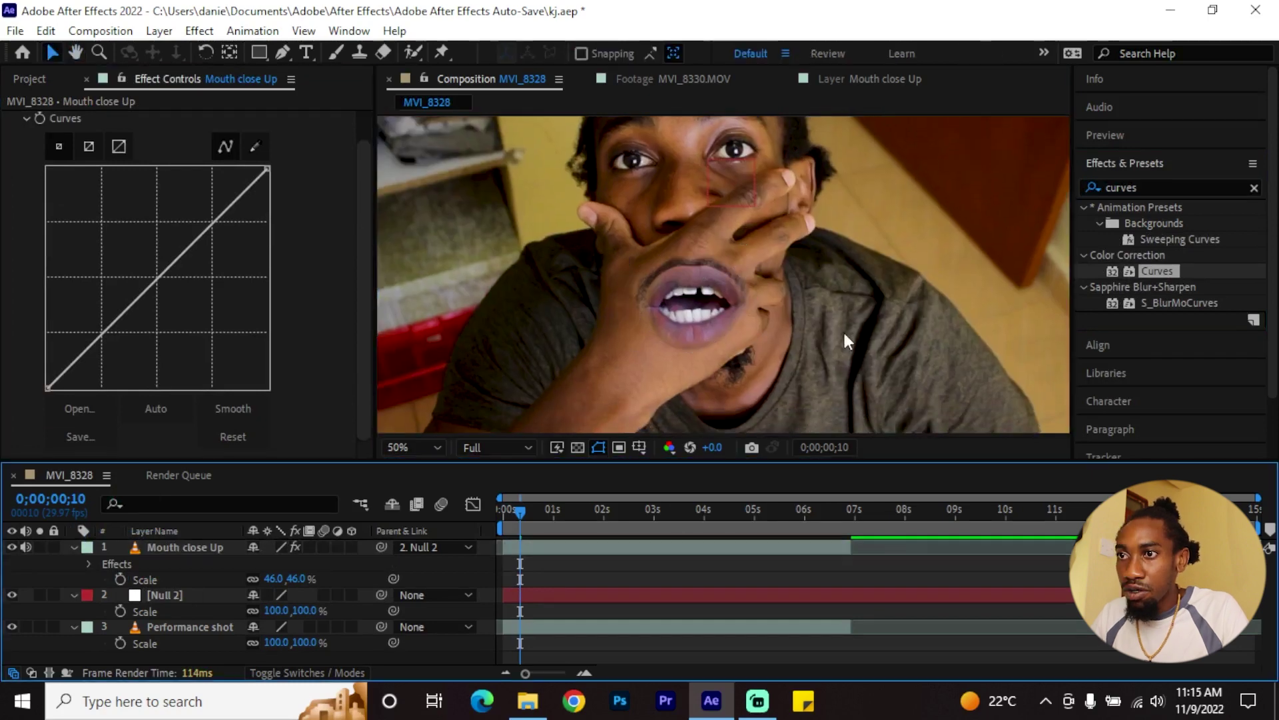
Step: Raise the Red channel curve slightly in the midtones
scroll(291, 295, up, 1)
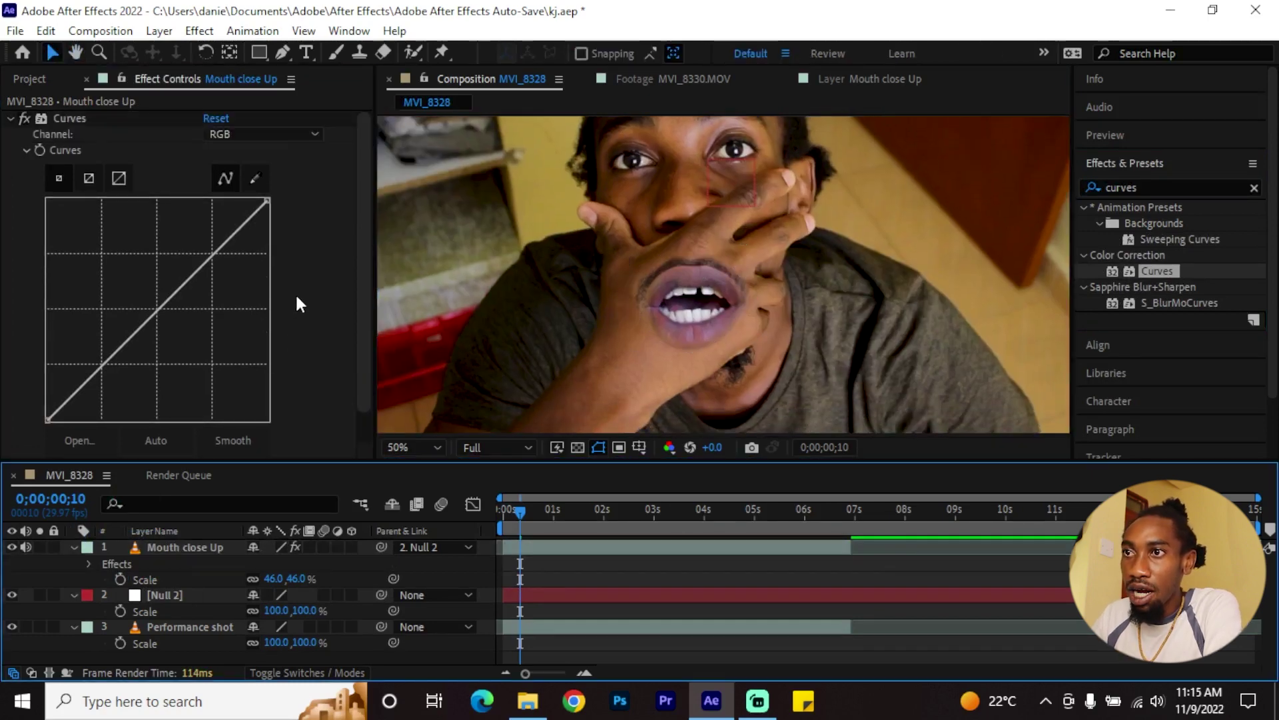
click(272, 133)
click(268, 176)
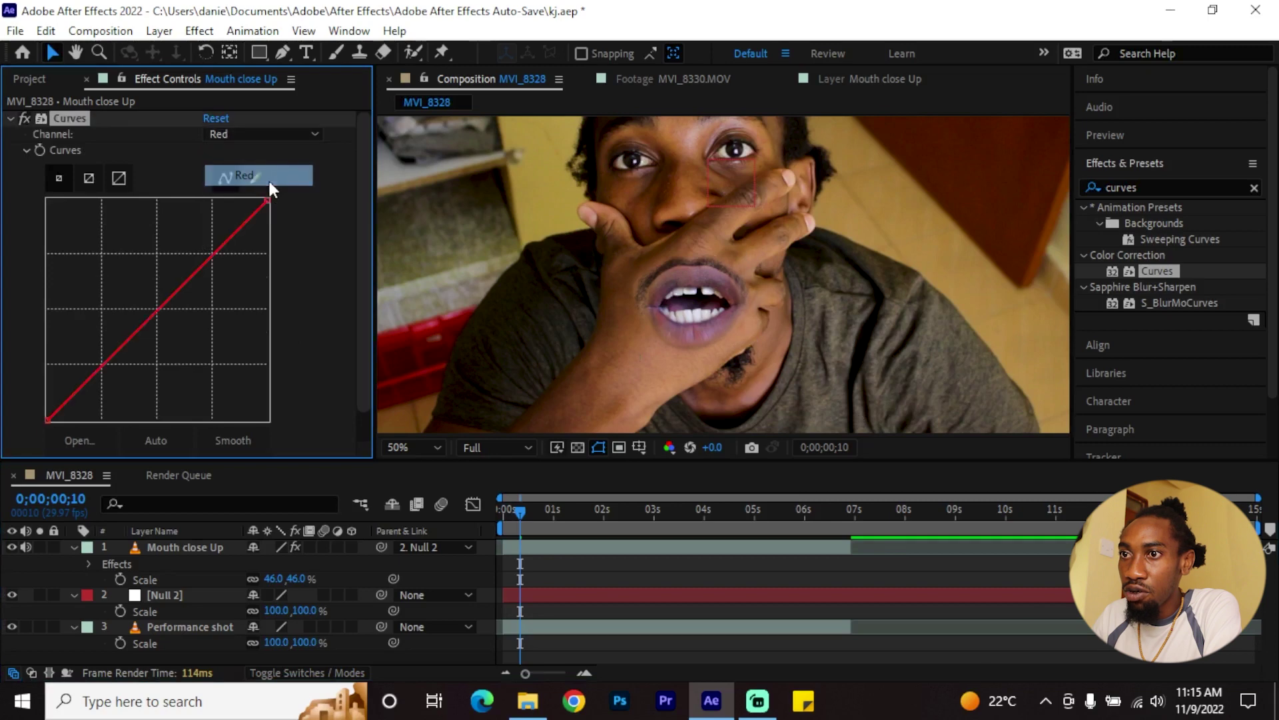
drag(154, 315, 152, 305)
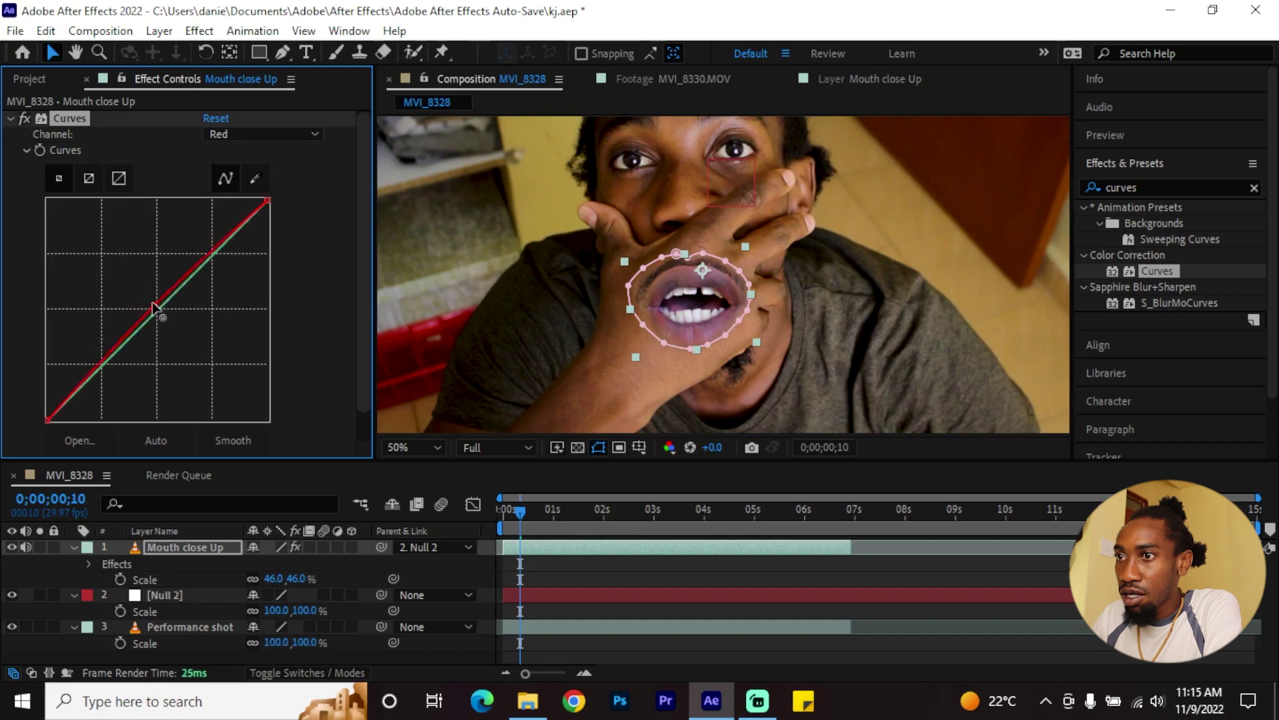
click(295, 135)
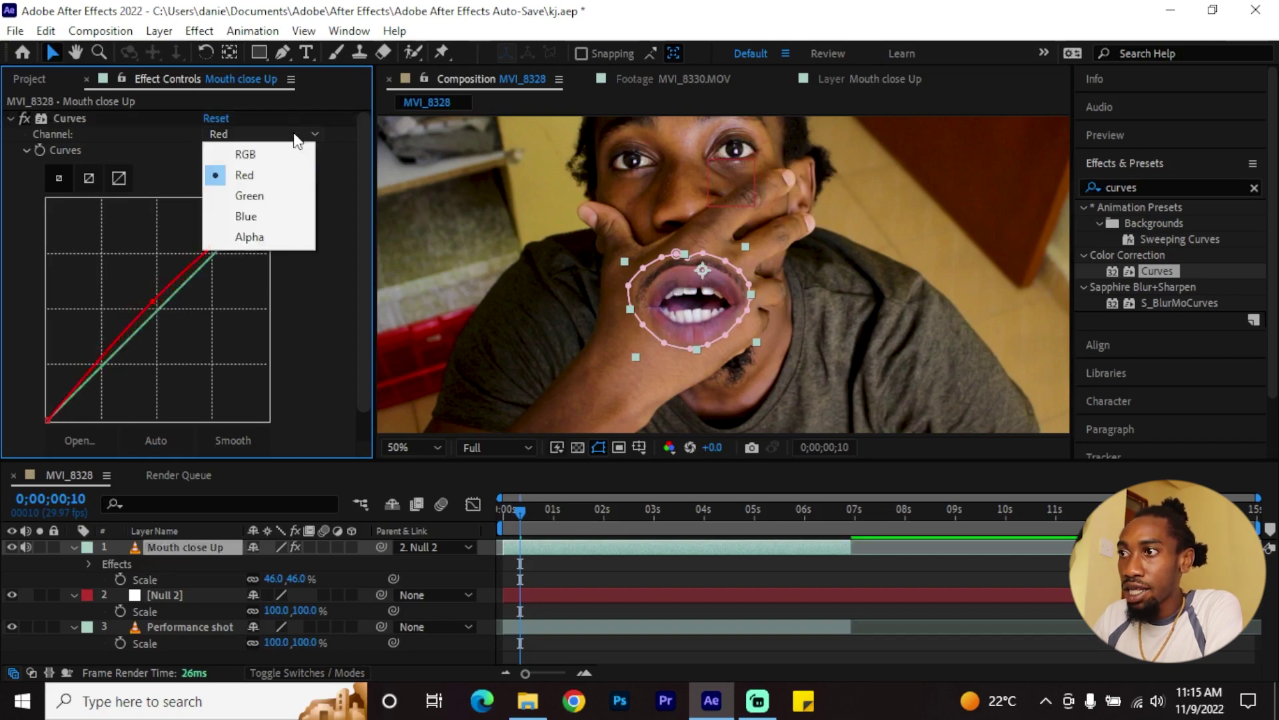
Step: Lift the Green channel curve slightly near the middle
click(274, 197)
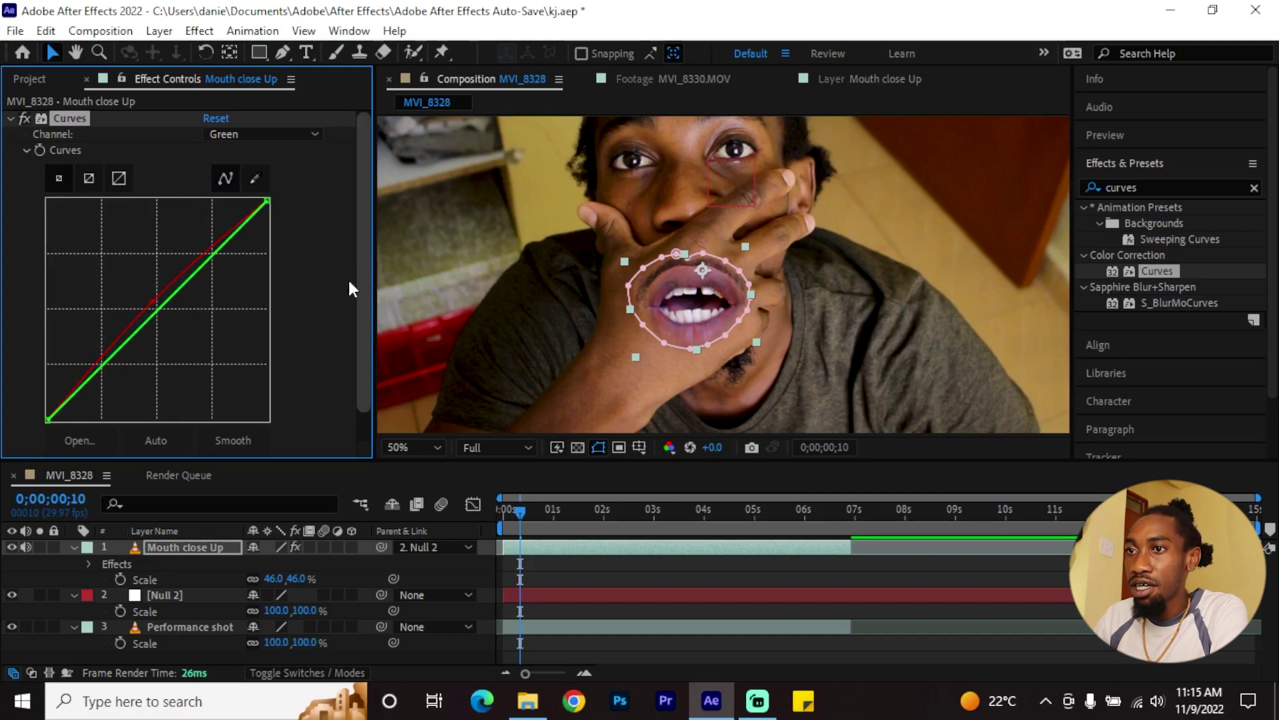
mouse_move(166, 306)
mouse_down()
mouse_move(198, 341)
mouse_move(166, 296)
mouse_up()
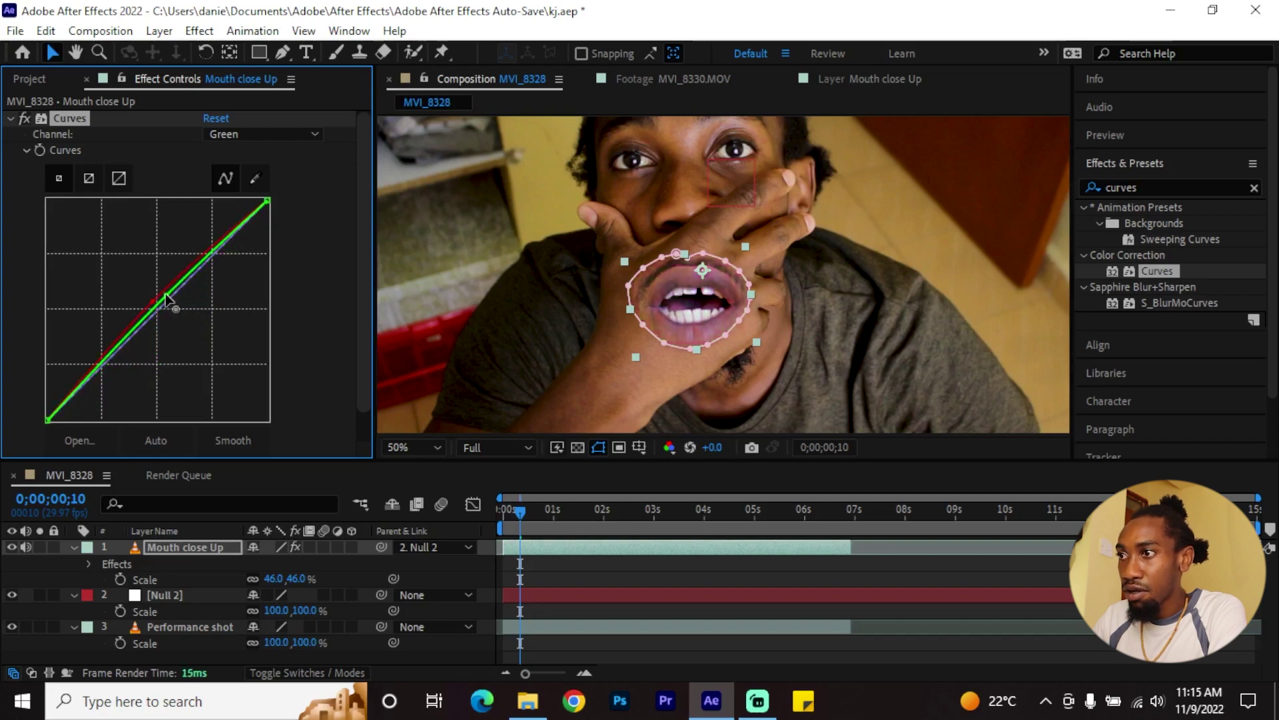
click(990, 581)
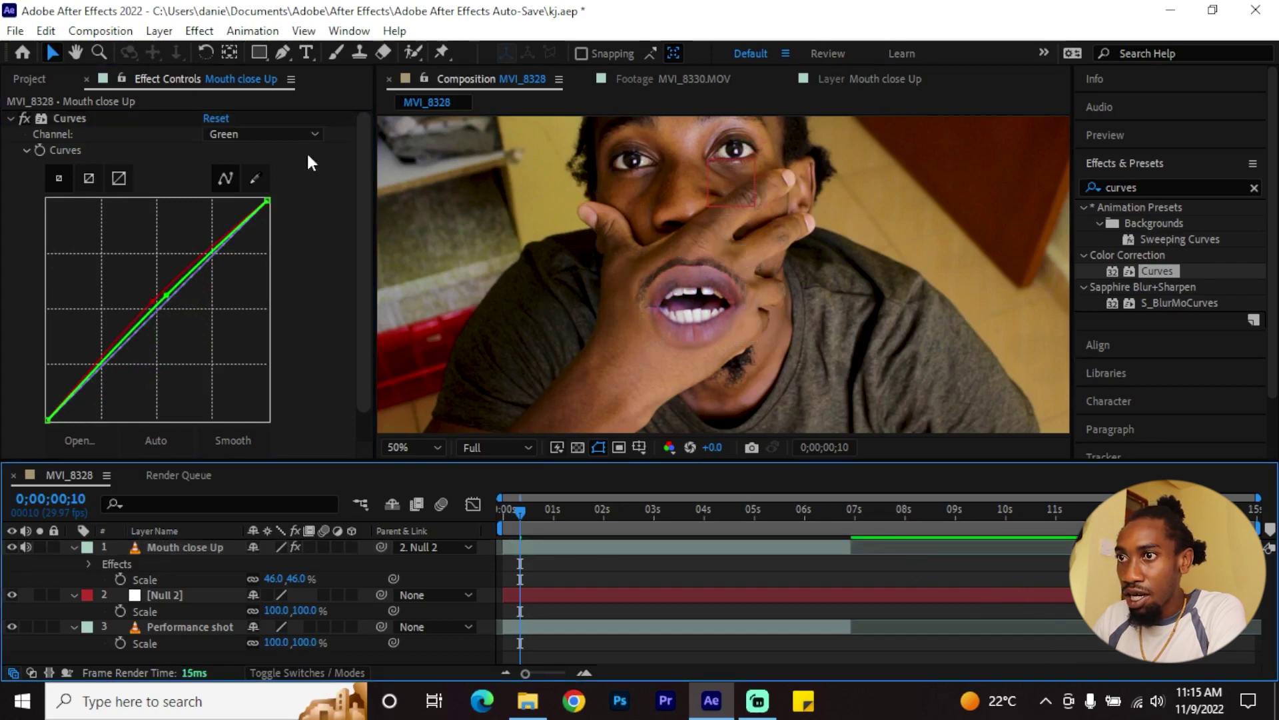
Step: Pull the Blue channel curve down a little to warm the mouth
click(293, 135)
click(272, 218)
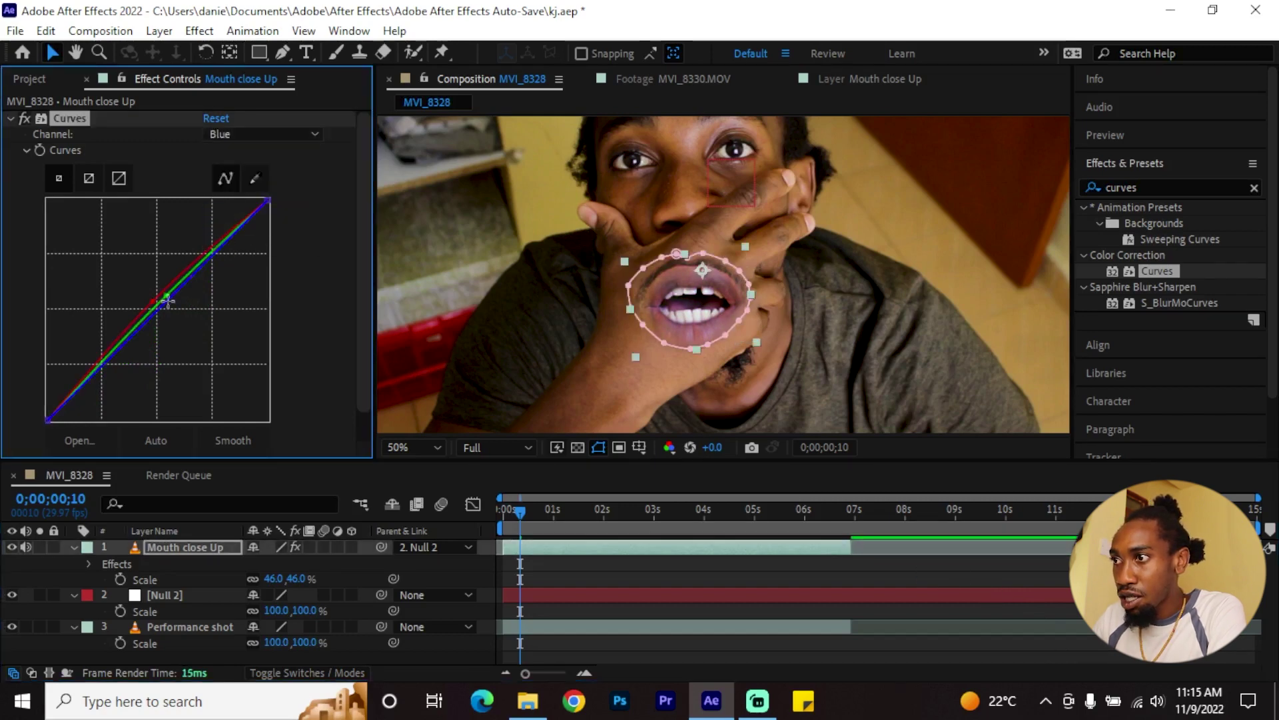
mouse_move(166, 298)
mouse_down()
mouse_move(178, 314)
mouse_move(168, 300)
mouse_up()
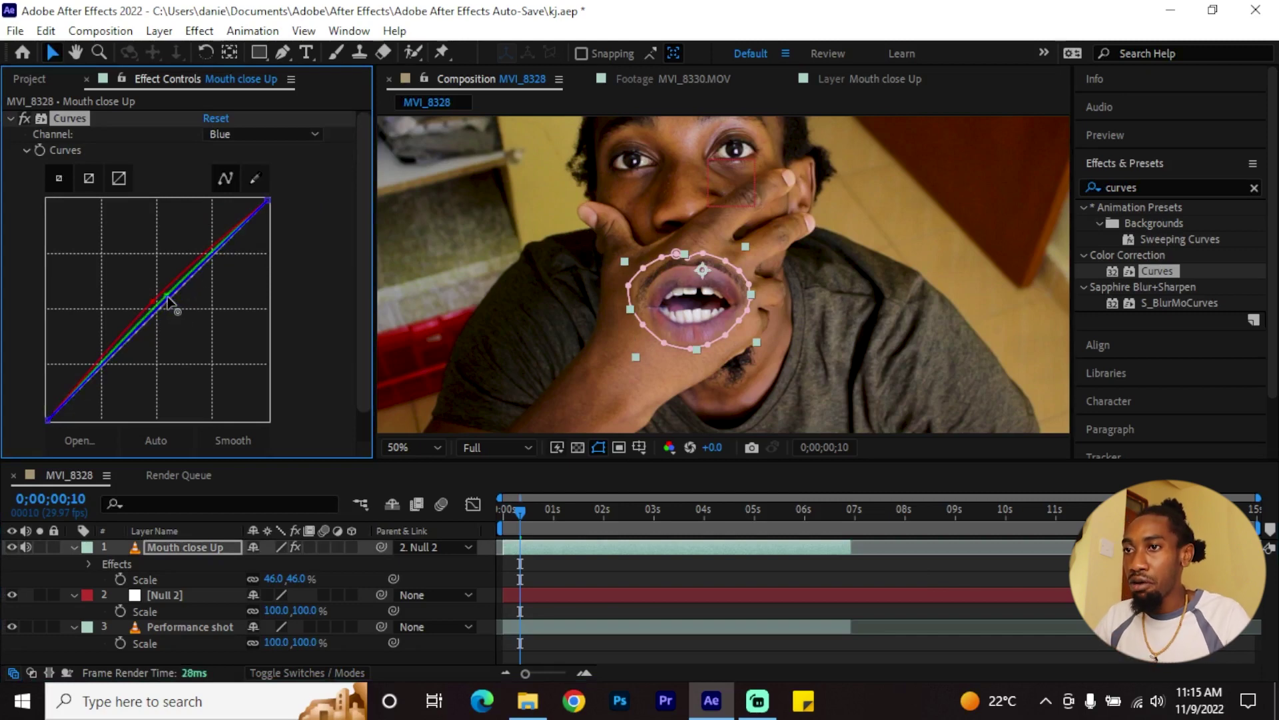
drag(168, 298, 174, 307)
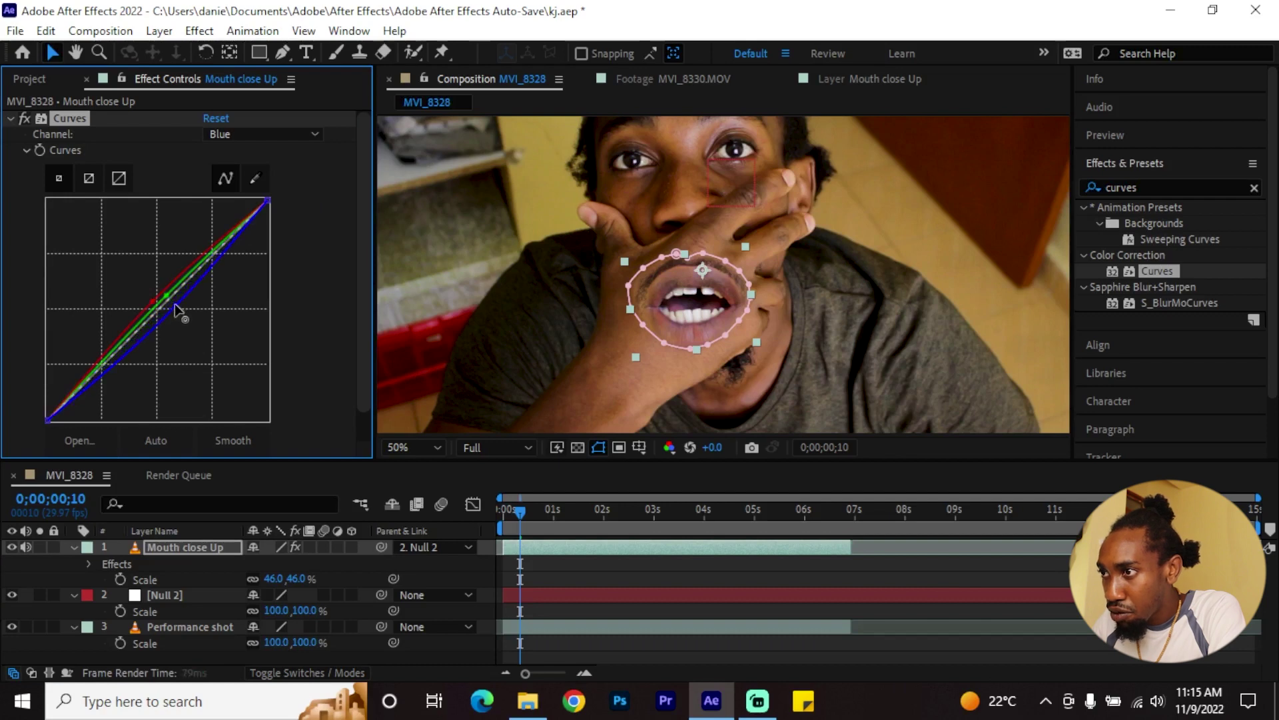
click(1023, 575)
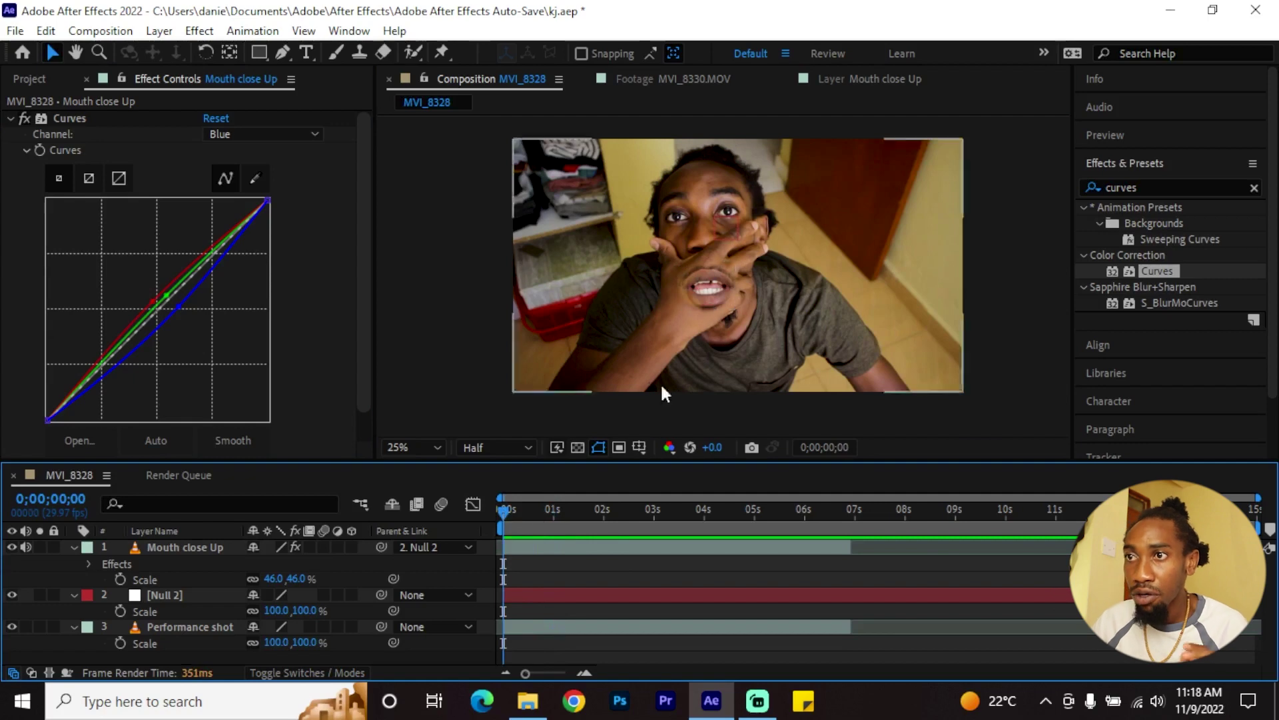
click(359, 265)
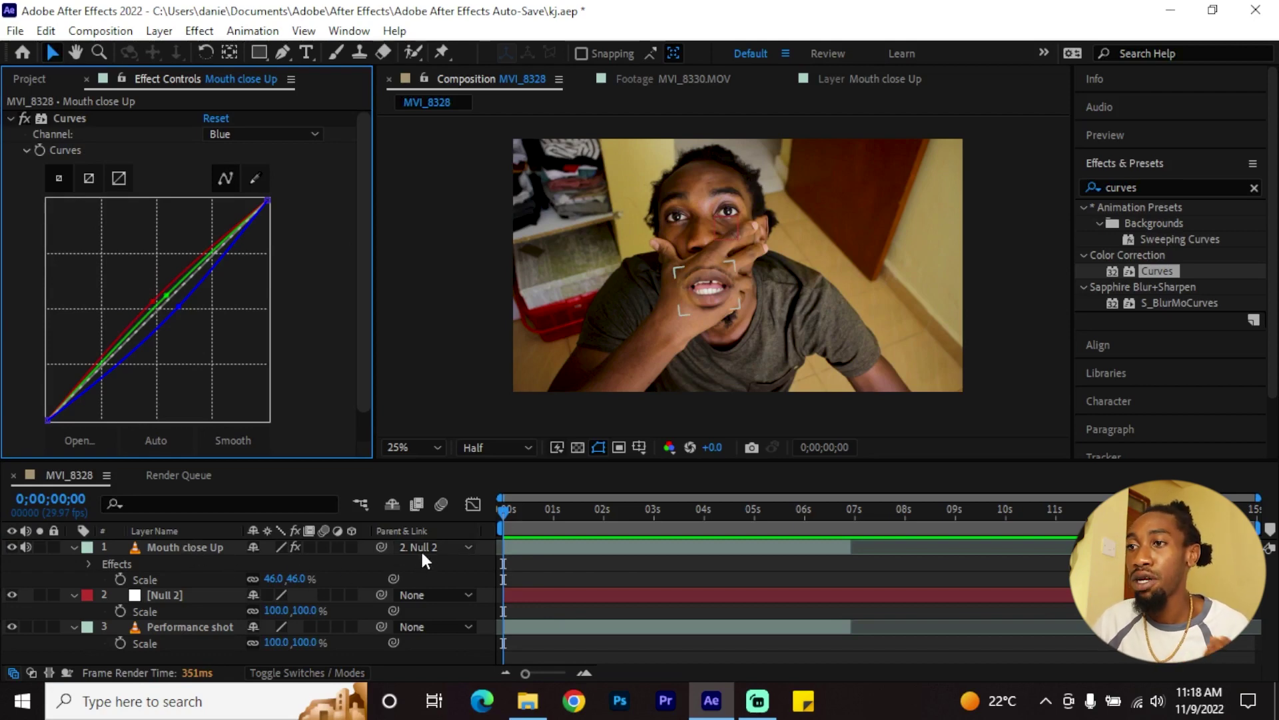
key(space)
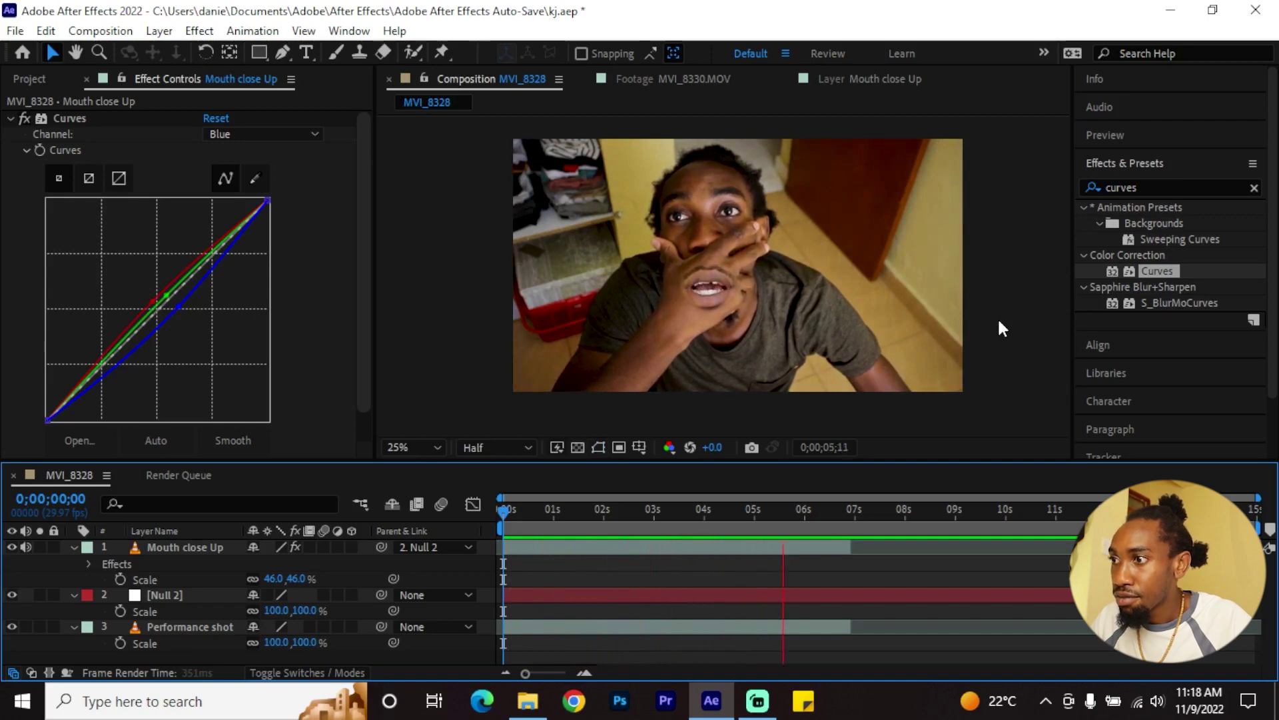
key(space)
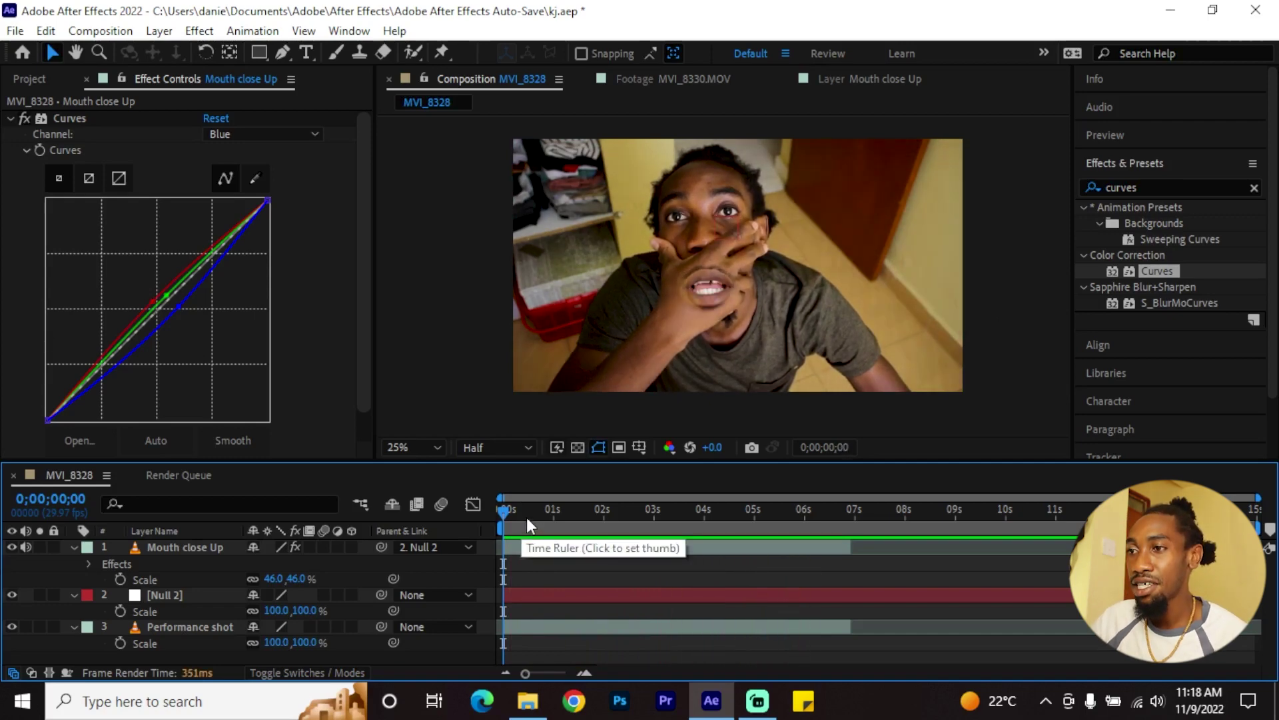